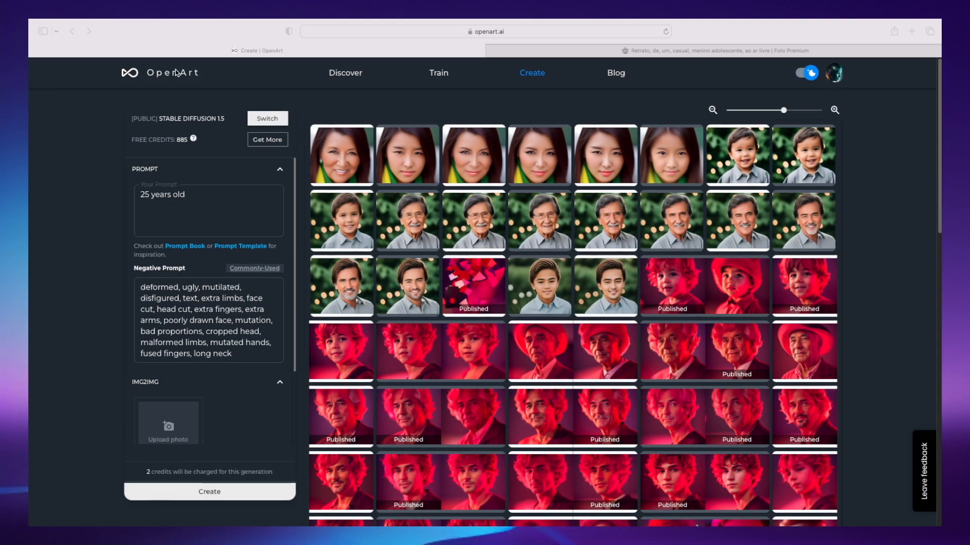
Step: Open the Discover feed and examine the community images with their prompts and models
{"action": "left_click", "coordinate": [172, 74]}
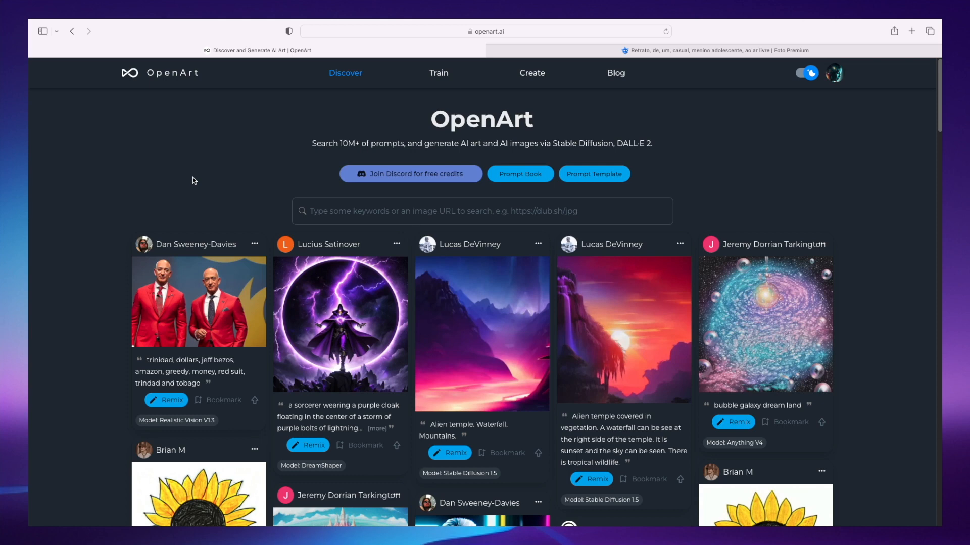
{"action": "scroll", "coordinate": [192, 179], "scroll_direction": "down", "scroll_amount": 8}
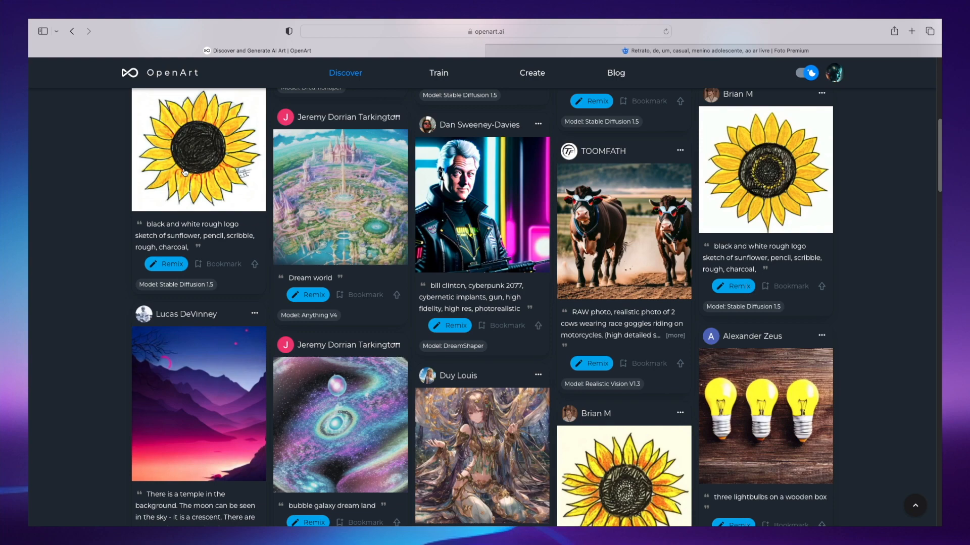
{"action": "scroll", "coordinate": [185, 173], "scroll_direction": "down", "scroll_amount": 1}
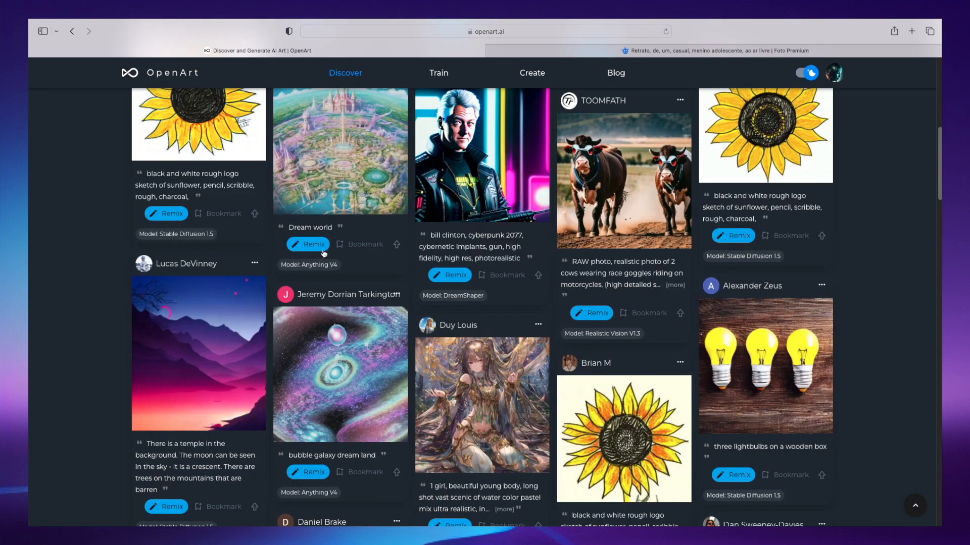
{"action": "scroll", "coordinate": [226, 248], "scroll_direction": "down", "scroll_amount": 20}
{"action": "scroll", "coordinate": [263, 252], "scroll_direction": "down", "scroll_amount": 20}
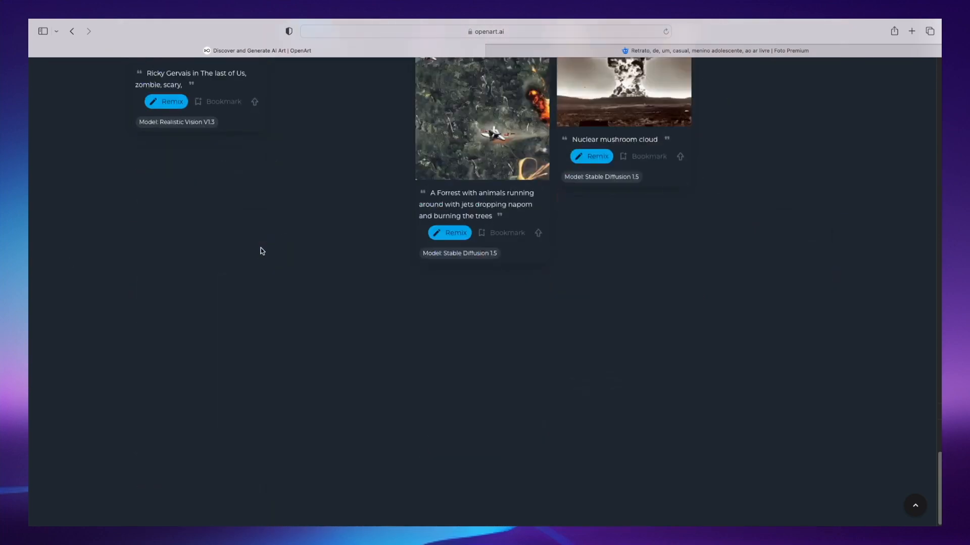
{"action": "scroll", "coordinate": [261, 252], "scroll_direction": "up", "scroll_amount": 20}
{"action": "scroll", "coordinate": [261, 252], "scroll_direction": "up", "scroll_amount": 10}
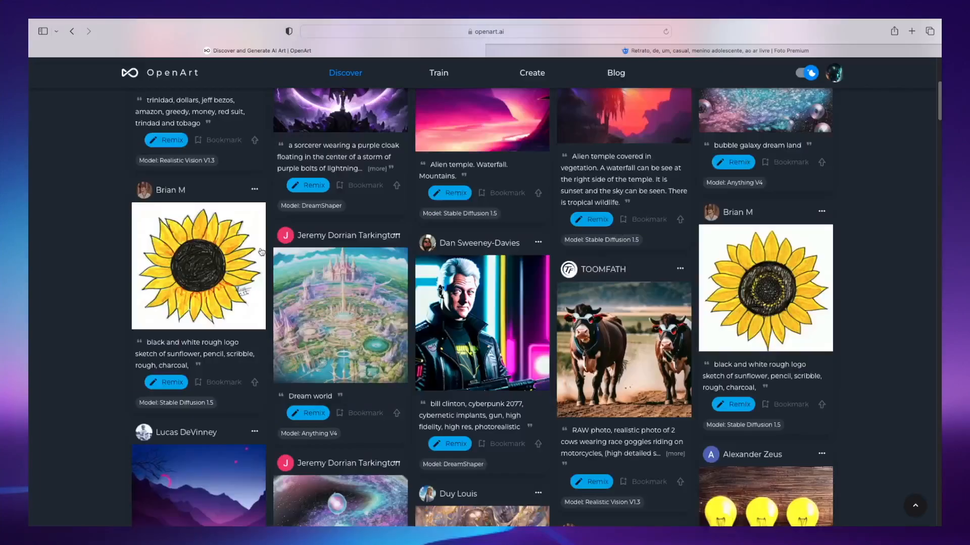
{"action": "scroll", "coordinate": [261, 252], "scroll_direction": "up", "scroll_amount": 5}
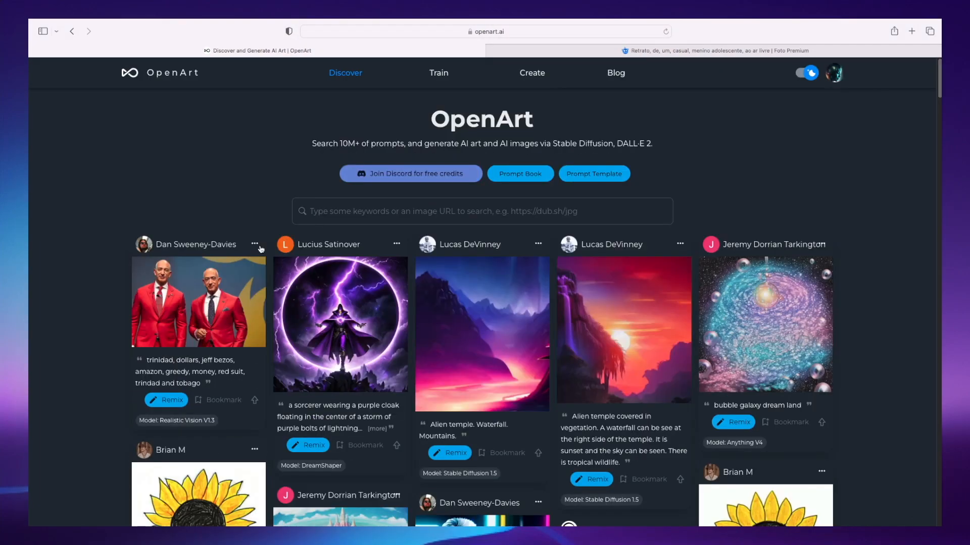
{"action": "scroll", "coordinate": [467, 252], "scroll_direction": "down", "scroll_amount": 8}
{"action": "scroll", "coordinate": [466, 253], "scroll_direction": "down", "scroll_amount": 10}
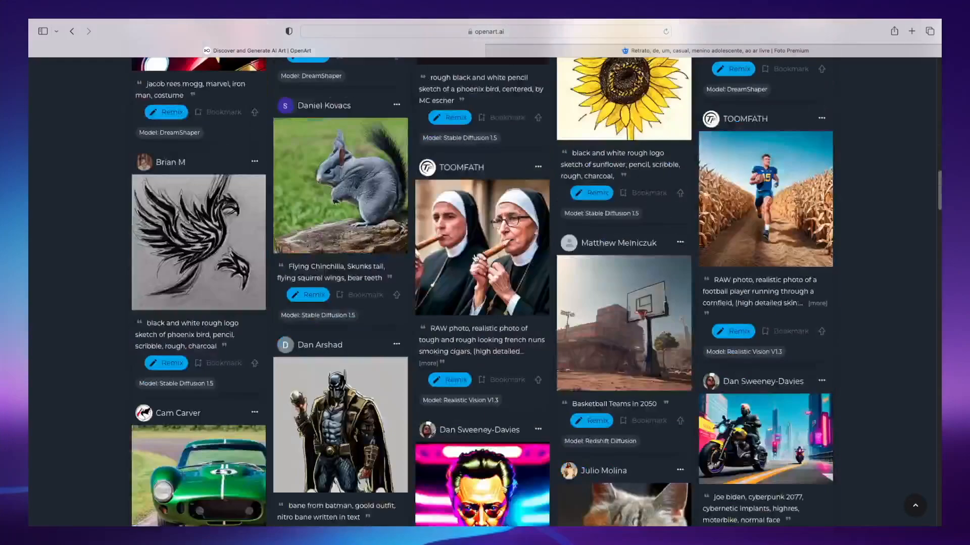
{"action": "scroll", "coordinate": [472, 255], "scroll_direction": "down", "scroll_amount": 2}
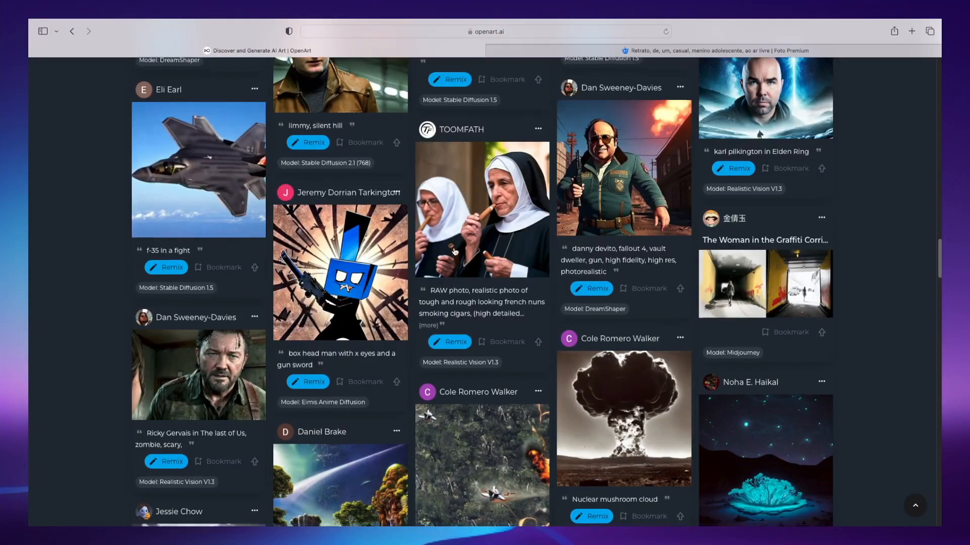
{"action": "scroll", "coordinate": [475, 258], "scroll_direction": "down", "scroll_amount": 15}
{"action": "scroll", "coordinate": [604, 249], "scroll_direction": "up", "scroll_amount": 20}
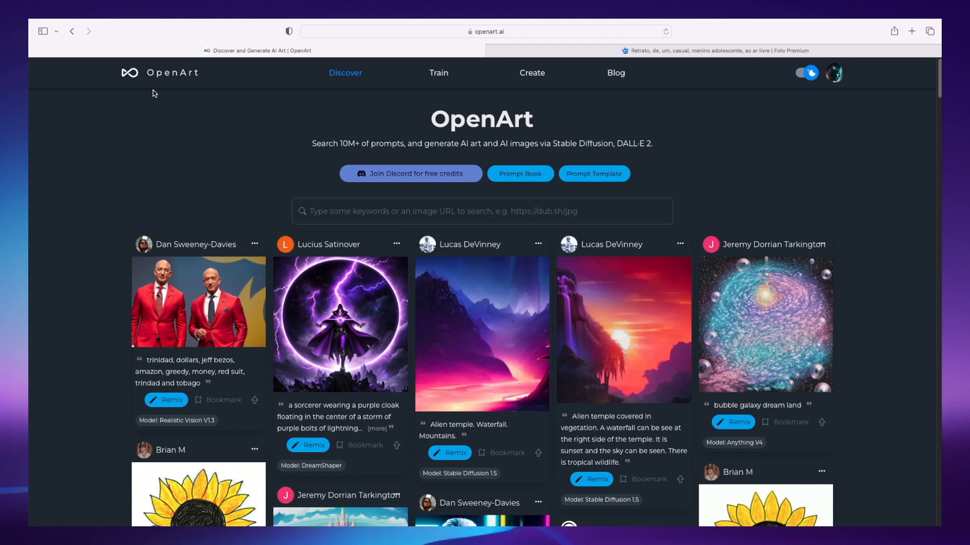
{"action": "scroll", "coordinate": [460, 262], "scroll_direction": "down", "scroll_amount": 5}
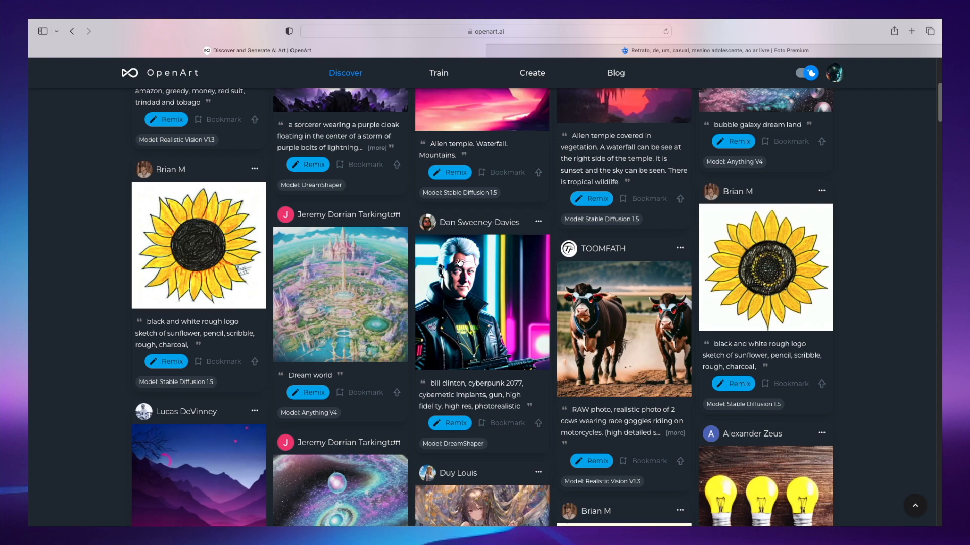
{"action": "scroll", "coordinate": [561, 193], "scroll_direction": "up", "scroll_amount": 5}
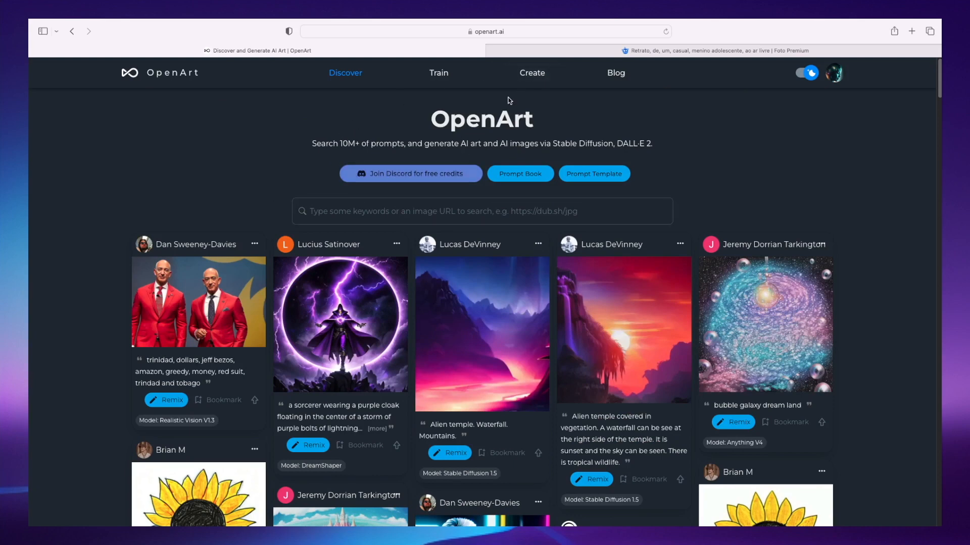
Step: Open the image creation page and expand the IMG2IMG photo upload section below the prompt fields
{"action": "left_click", "coordinate": [534, 77]}
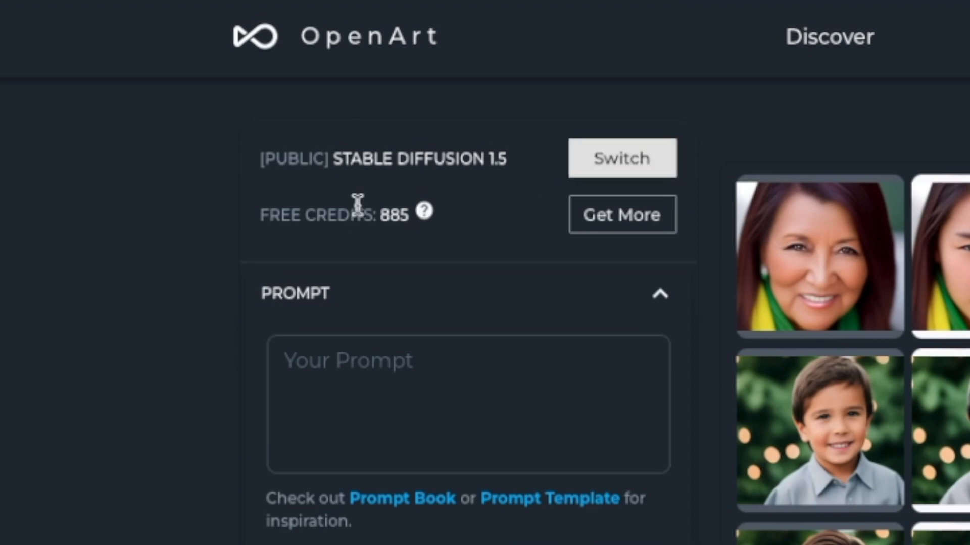
{"action": "mouse_move", "coordinate": [408, 219]}
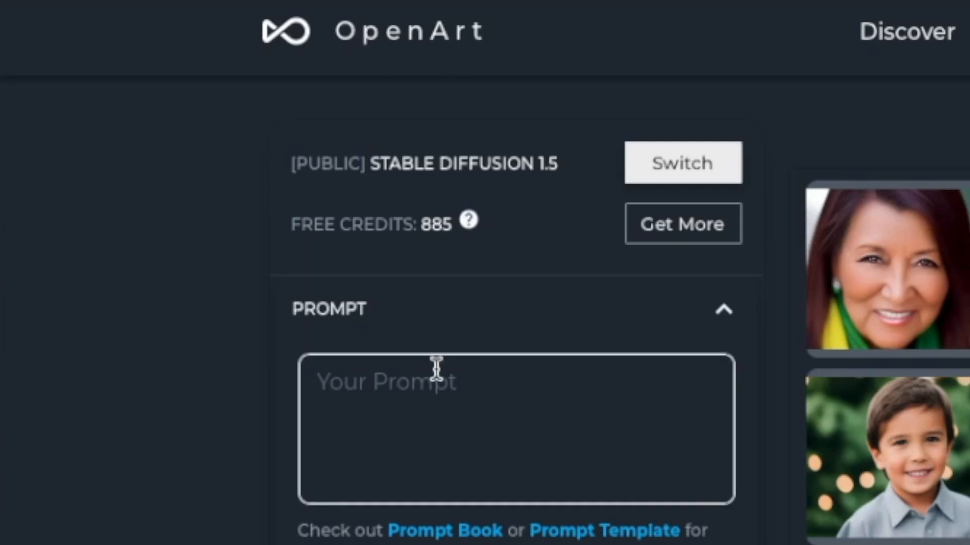
{"action": "left_click", "coordinate": [429, 398]}
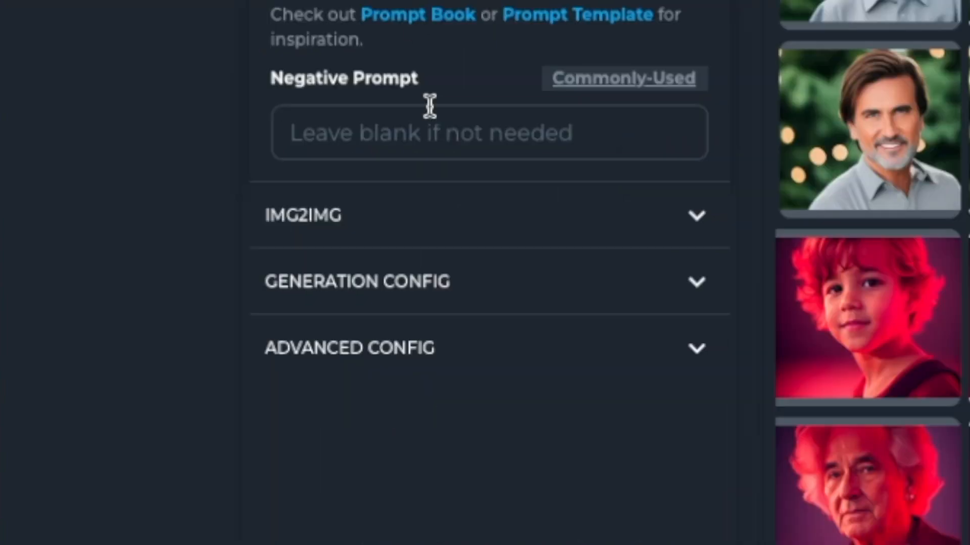
{"action": "left_click", "coordinate": [435, 132]}
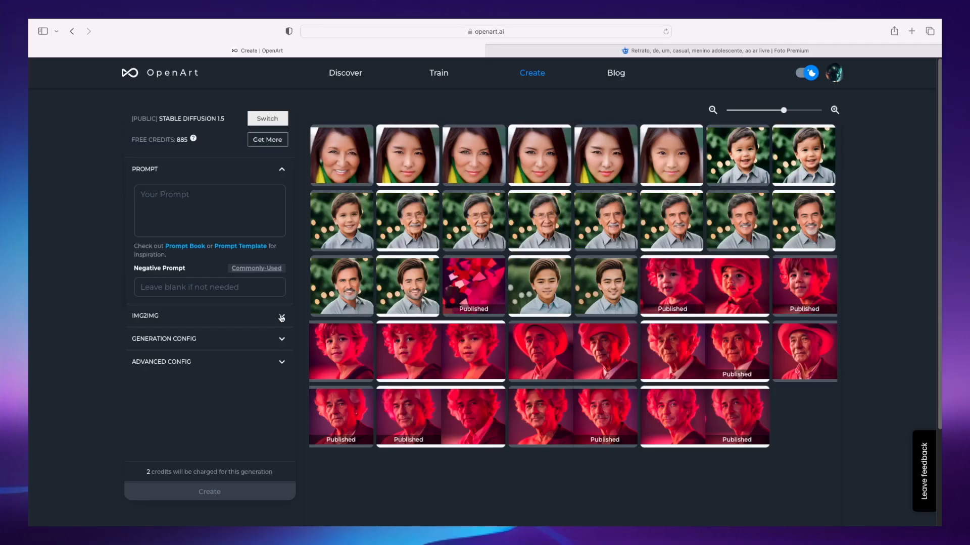
{"action": "left_click", "coordinate": [281, 317]}
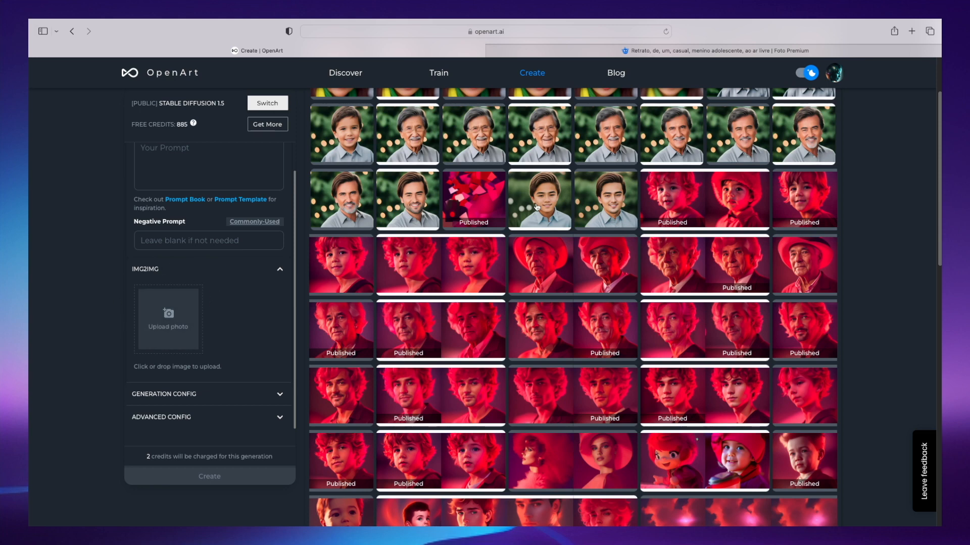
{"action": "mouse_move", "coordinate": [607, 248]}
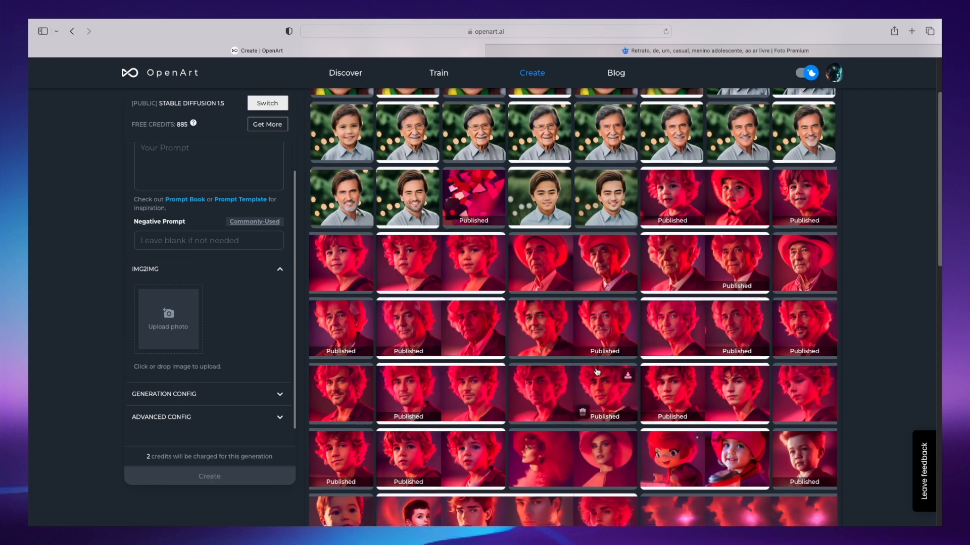
{"action": "scroll", "coordinate": [608, 248], "scroll_direction": "up", "scroll_amount": 3}
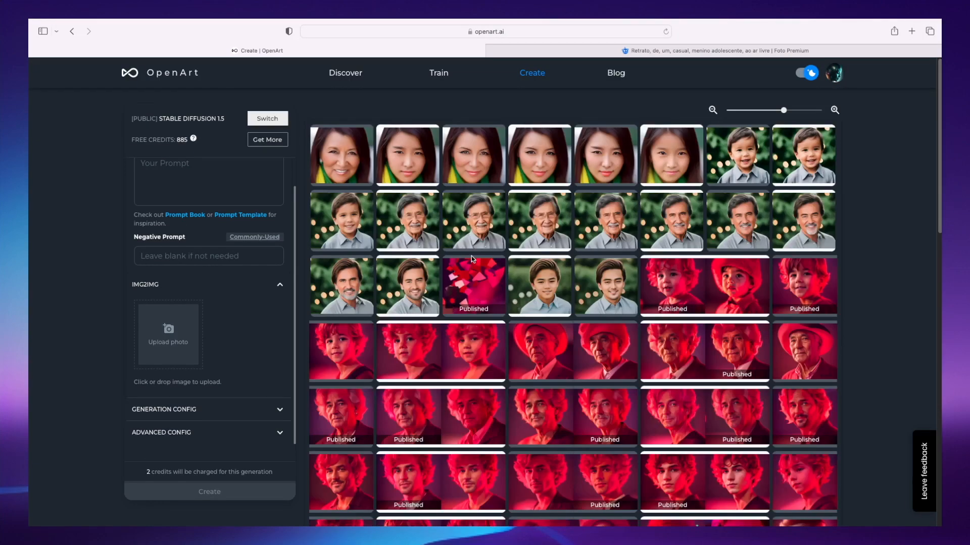
{"action": "scroll", "coordinate": [277, 309], "scroll_direction": "down", "scroll_amount": 3}
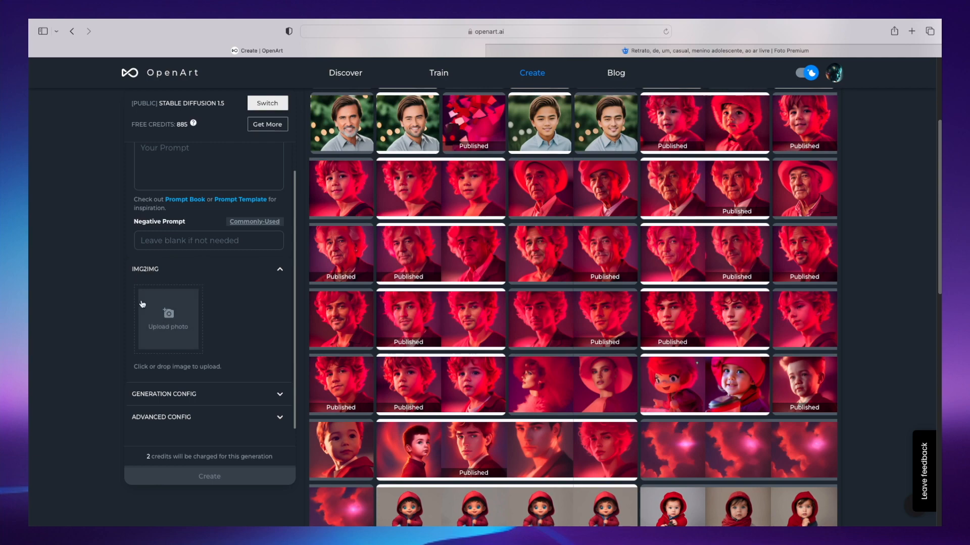
Step: Expand the generation configuration and review its settings along with the advanced upscale options
{"action": "left_click", "coordinate": [282, 397]}
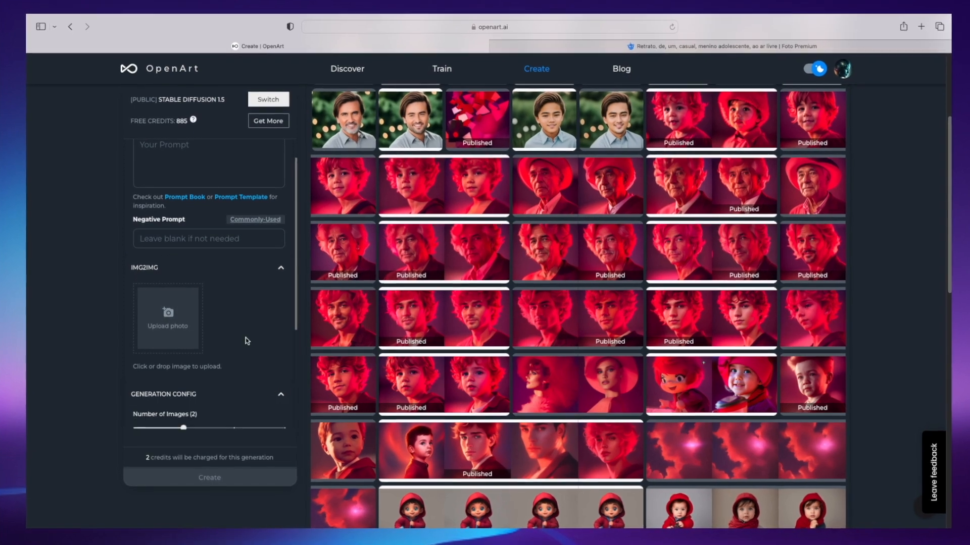
{"action": "scroll", "coordinate": [254, 318], "scroll_direction": "down", "scroll_amount": 4}
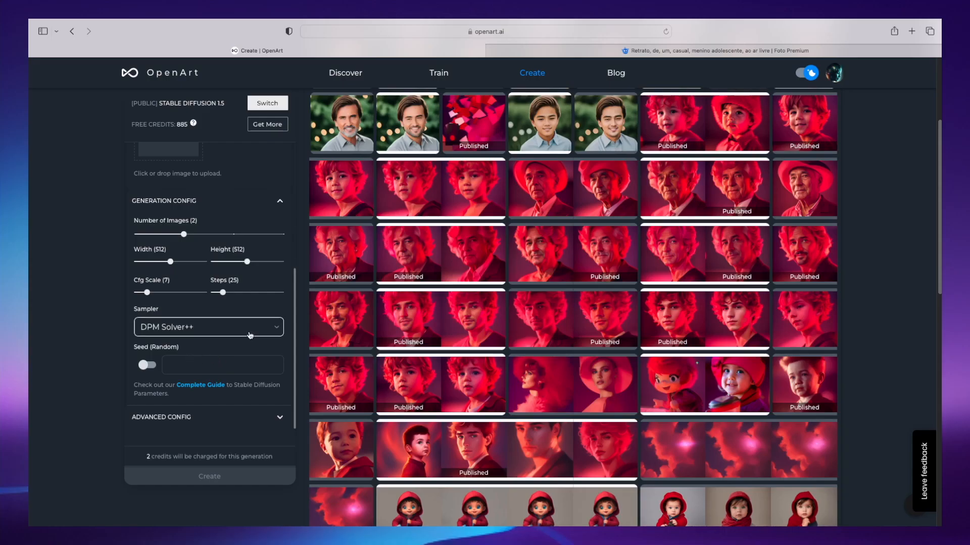
{"action": "left_click", "coordinate": [278, 420]}
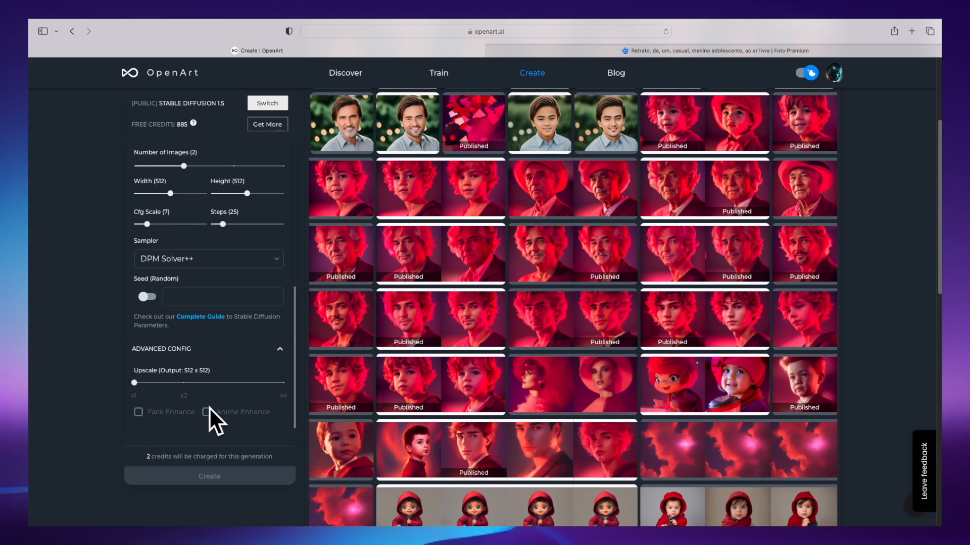
{"action": "left_click", "coordinate": [278, 352]}
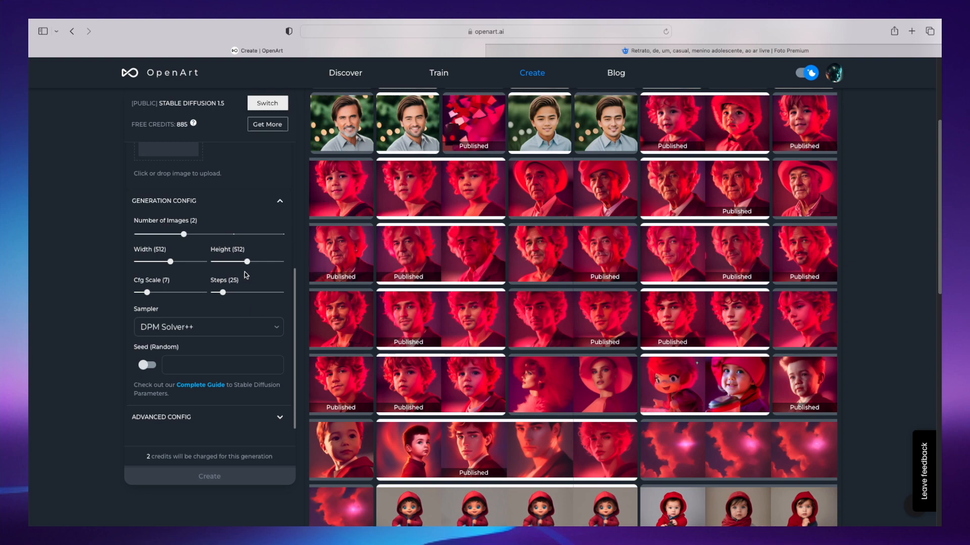
{"action": "scroll", "coordinate": [227, 242], "scroll_direction": "up", "scroll_amount": 5}
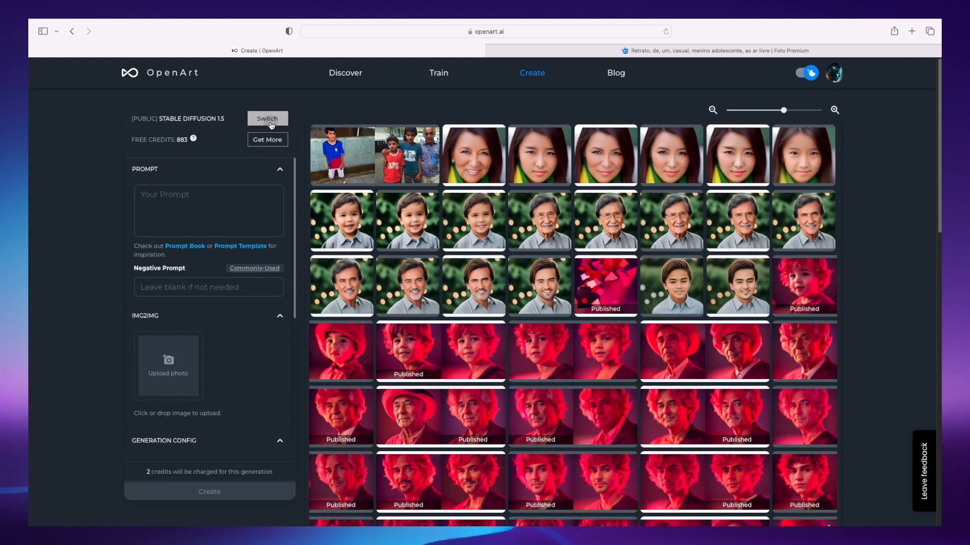
Step: Switch the generation model to the public model Realistic Vision V1.3
{"action": "left_click", "coordinate": [268, 119]}
{"action": "scroll", "coordinate": [402, 311], "scroll_direction": "down", "scroll_amount": 5}
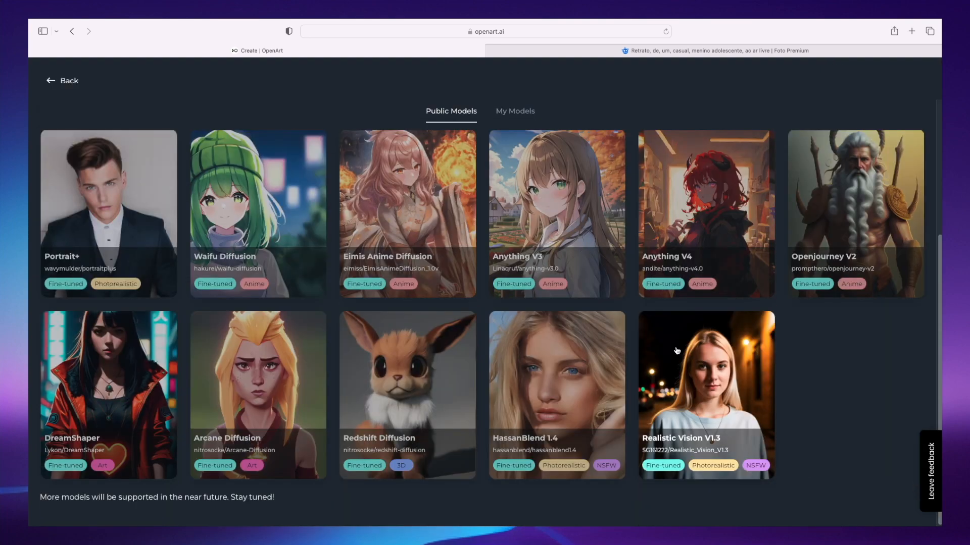
{"action": "left_click", "coordinate": [697, 360]}
Step: Enter the prompt "menino de 10 anos de idade" and generate the images
{"action": "left_click", "coordinate": [163, 201]}
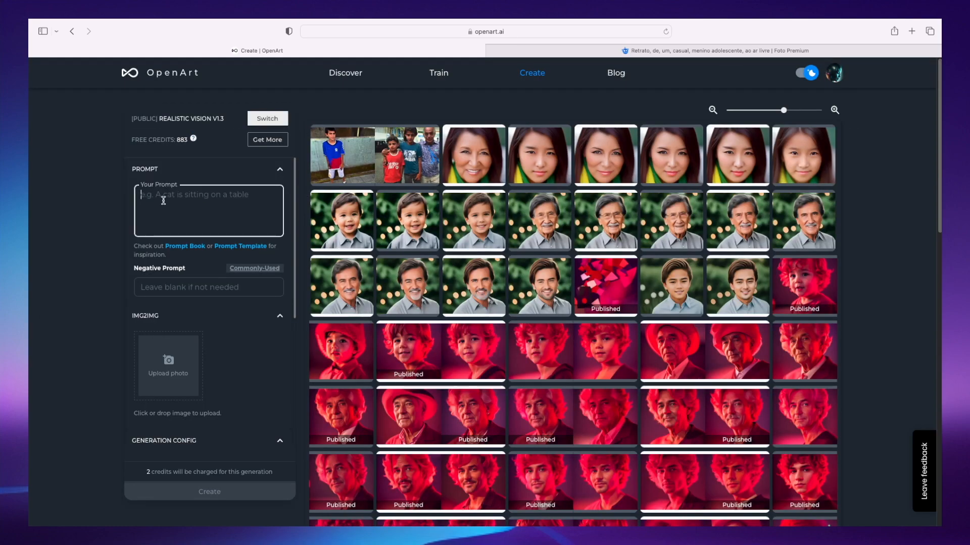
{"action": "type", "text": "menino de 10 anos de idade"}
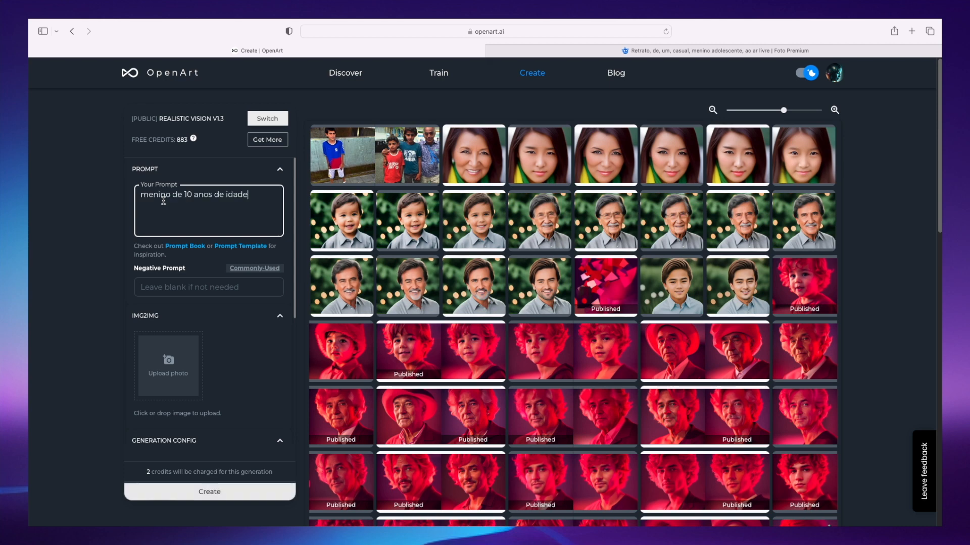
{"action": "left_click", "coordinate": [222, 492]}
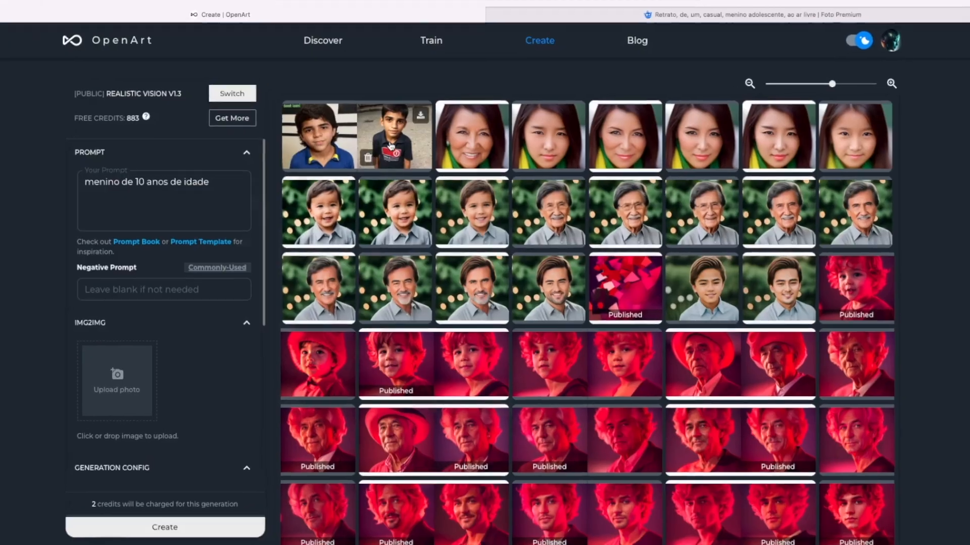
Step: View the two newly generated boy portraits enlarged with their generation details, then return to the gallery
{"action": "left_click", "coordinate": [390, 146]}
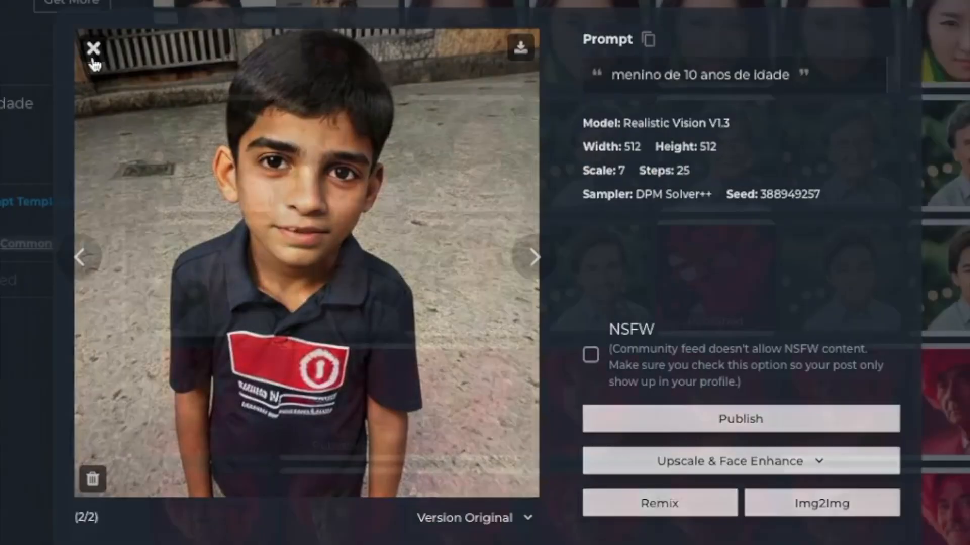
{"action": "left_click", "coordinate": [92, 59]}
{"action": "left_click", "coordinate": [201, 24]}
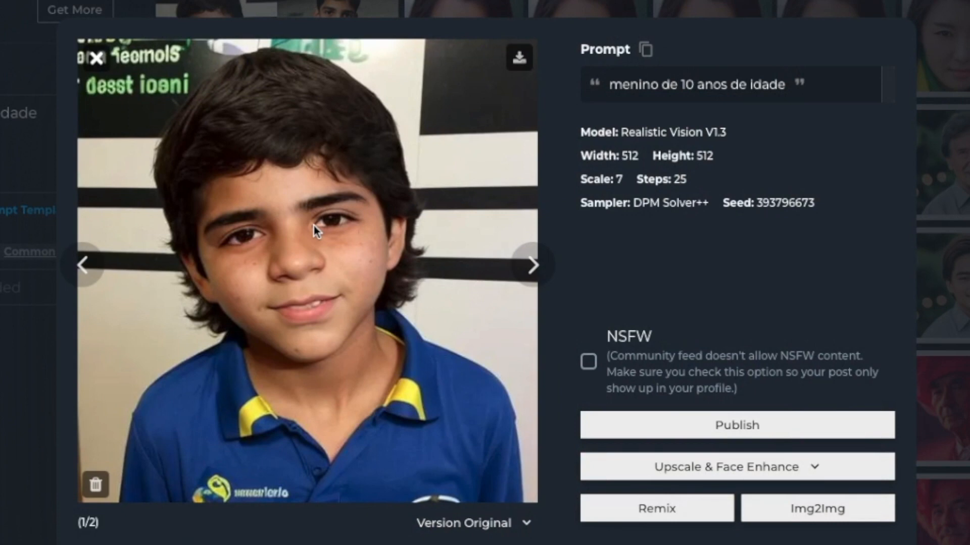
{"action": "left_click", "coordinate": [96, 59]}
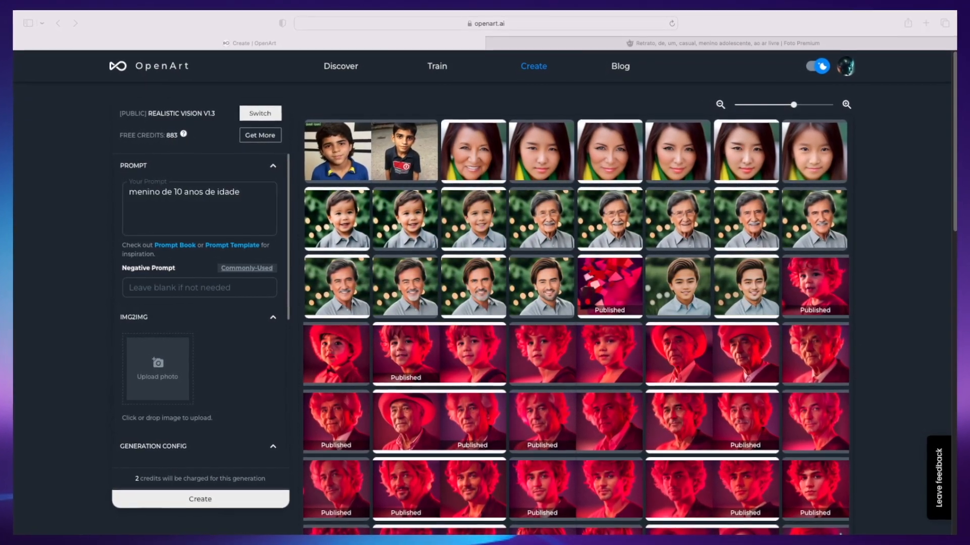
{"action": "left_click", "coordinate": [407, 153]}
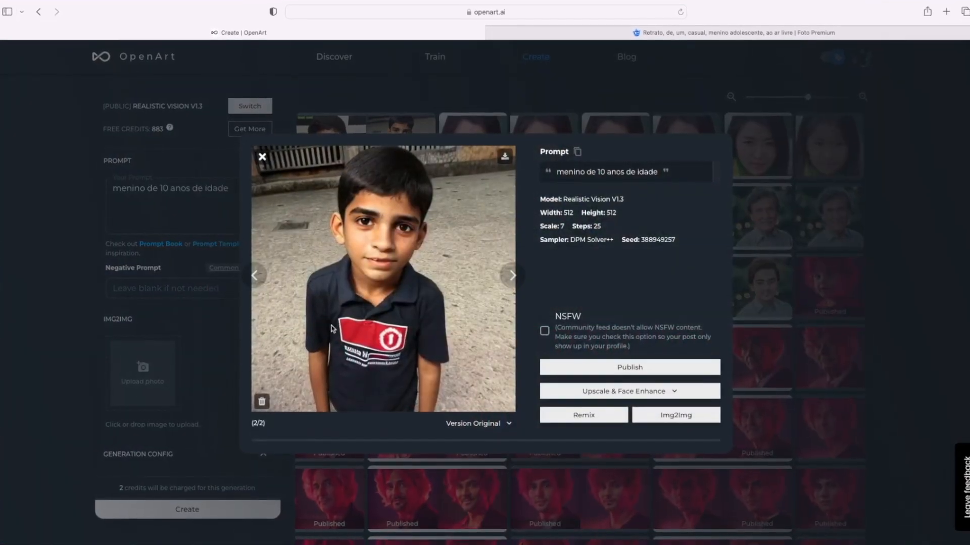
{"action": "left_click", "coordinate": [260, 155]}
{"action": "left_click", "coordinate": [310, 152]}
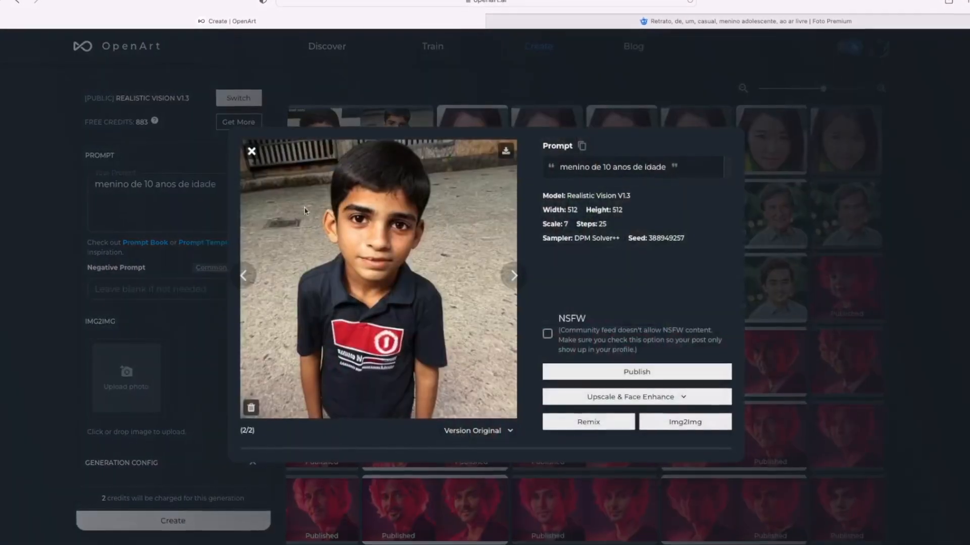
{"action": "left_click", "coordinate": [250, 149]}
{"action": "left_click", "coordinate": [313, 139]}
{"action": "left_click", "coordinate": [244, 148]}
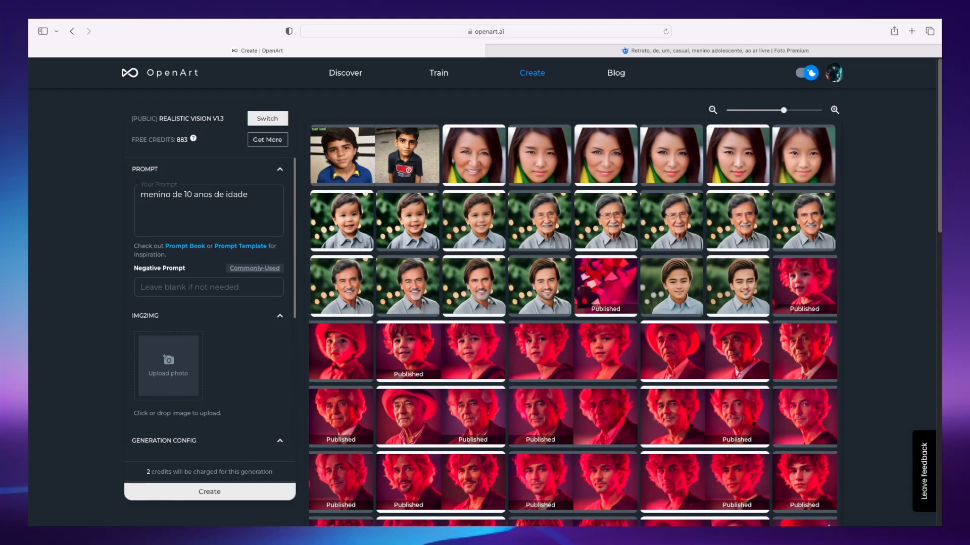
Step: Paste the prepared negative prompt beginning "two heads, double heads, duplicate heads, ((((ugly))))" into the negative prompt field
{"action": "left_click", "coordinate": [209, 288]}
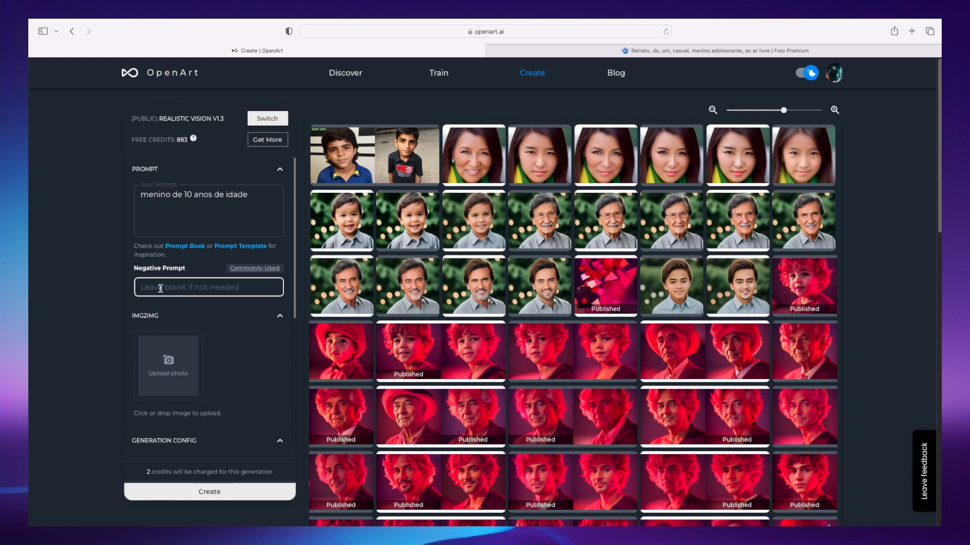
{"action": "key", "text": "super+v"}
{"action": "scroll", "coordinate": [236, 346], "scroll_direction": "up", "scroll_amount": 3}
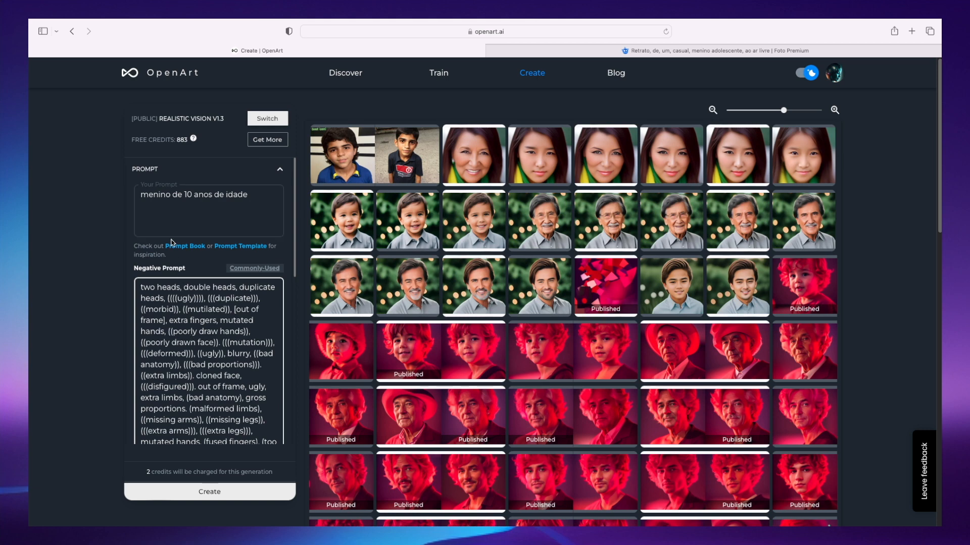
Step: Change the prompt to "porta retrato menino de 10 anos de idade" and generate the images
{"action": "left_click", "coordinate": [145, 195]}
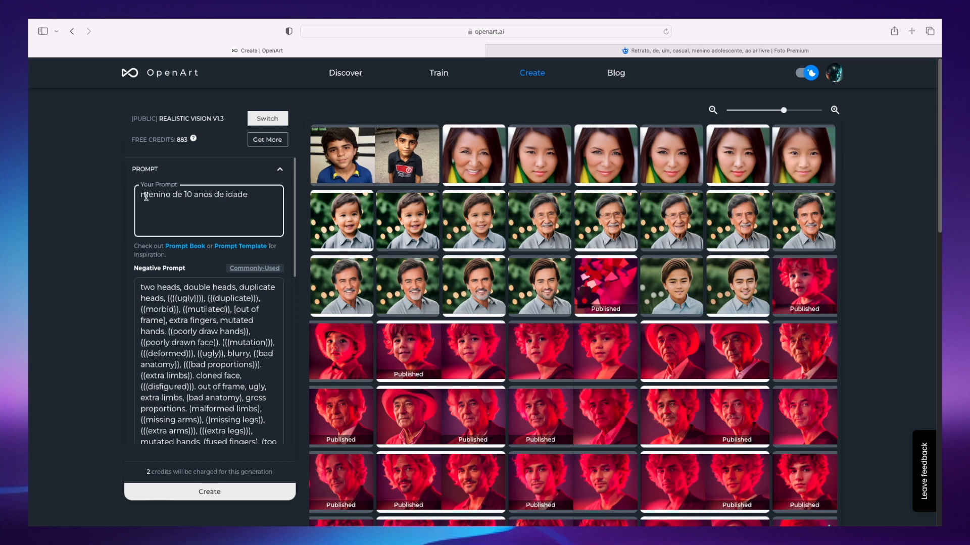
{"action": "type", "text": "port"}
{"action": "key", "text": "BackSpace"}
{"action": "type", "text": "a retar"}
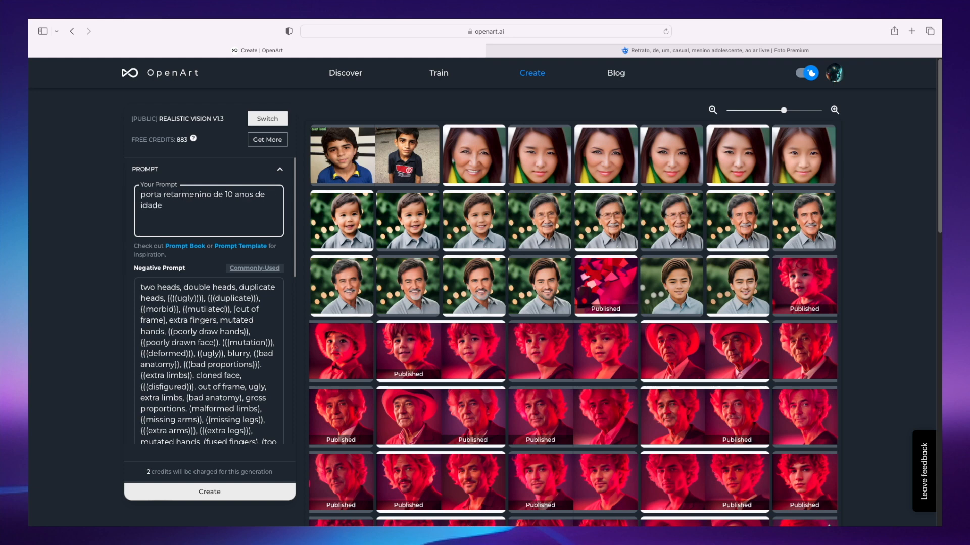
{"action": "key", "text": "BackSpace"}
{"action": "key", "text": "BackSpace"}
{"action": "type", "text": "rato"}
{"action": "left_click", "coordinate": [243, 492]}
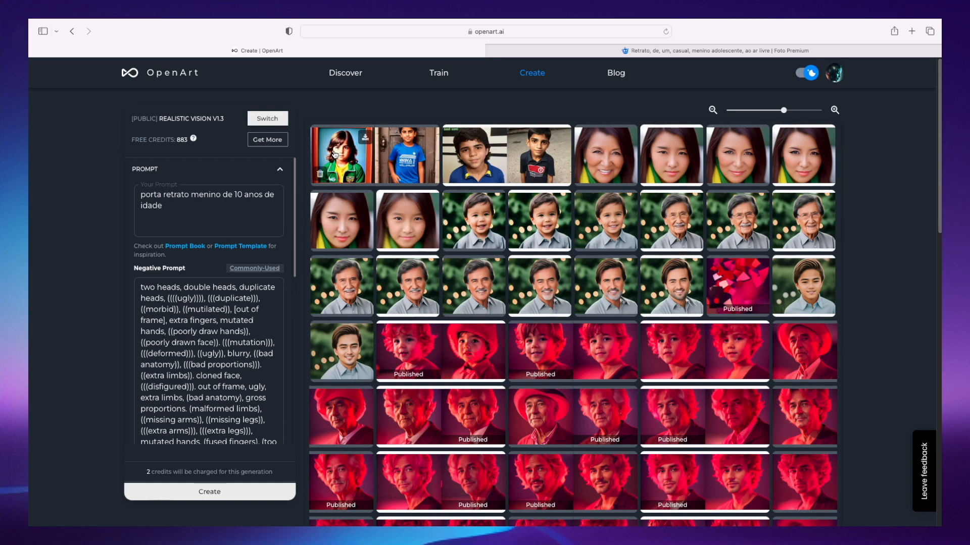
Step: View both images generated from the "porta retrato" prompt enlarged, and return to the gallery
{"action": "left_click", "coordinate": [346, 152]}
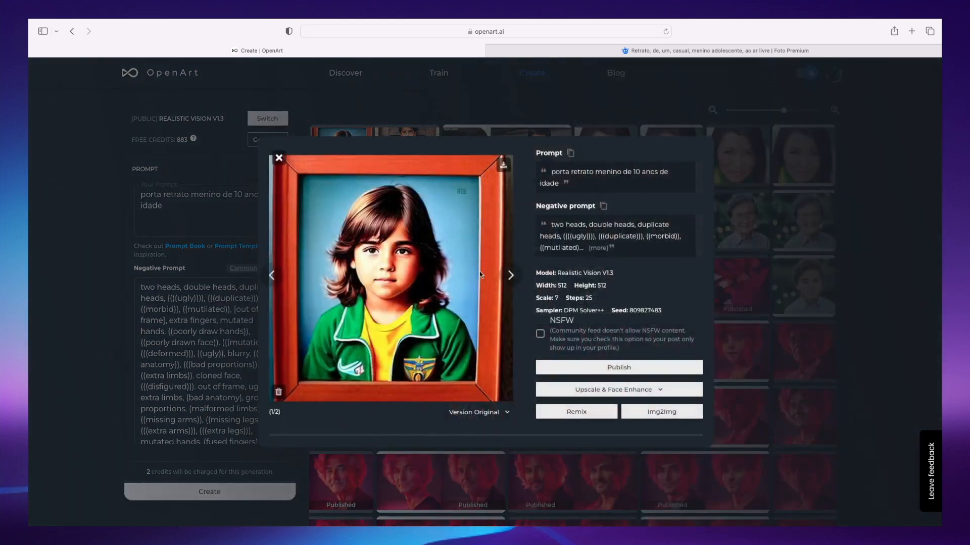
{"action": "left_click", "coordinate": [510, 276]}
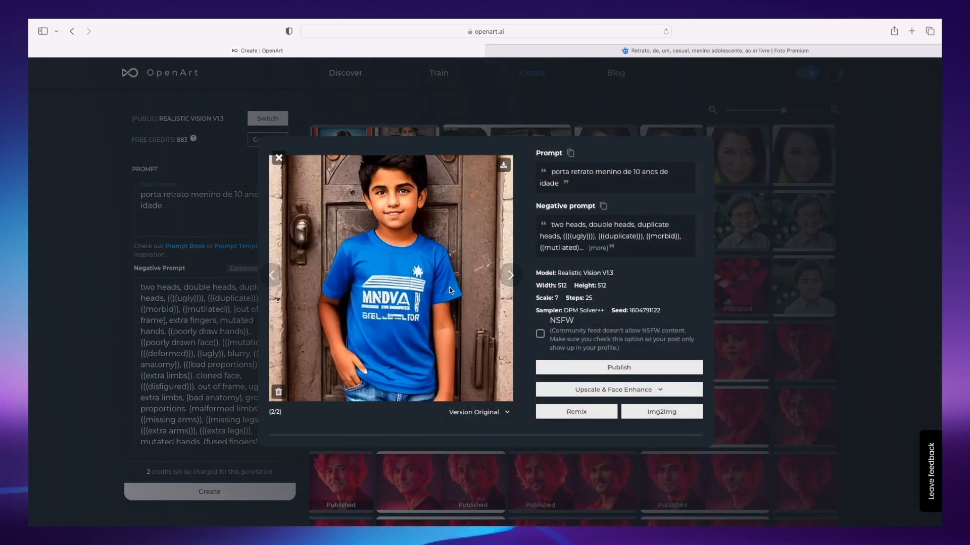
{"action": "left_click", "coordinate": [280, 160]}
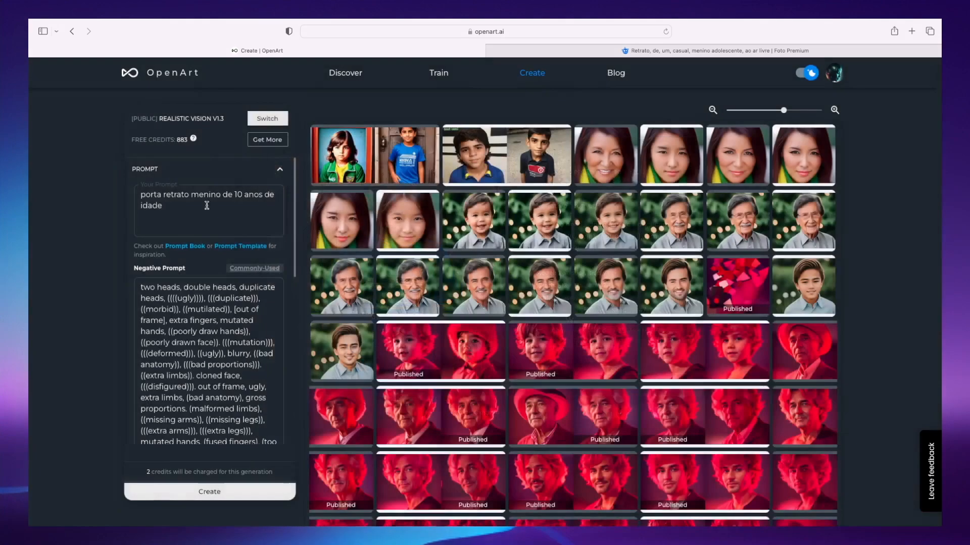
Step: Remove "porta" so the prompt reads "retrato menino de 10 anos de idade" and generate the images
{"action": "double_click", "coordinate": [159, 195]}
{"action": "key", "text": "BackSpace"}
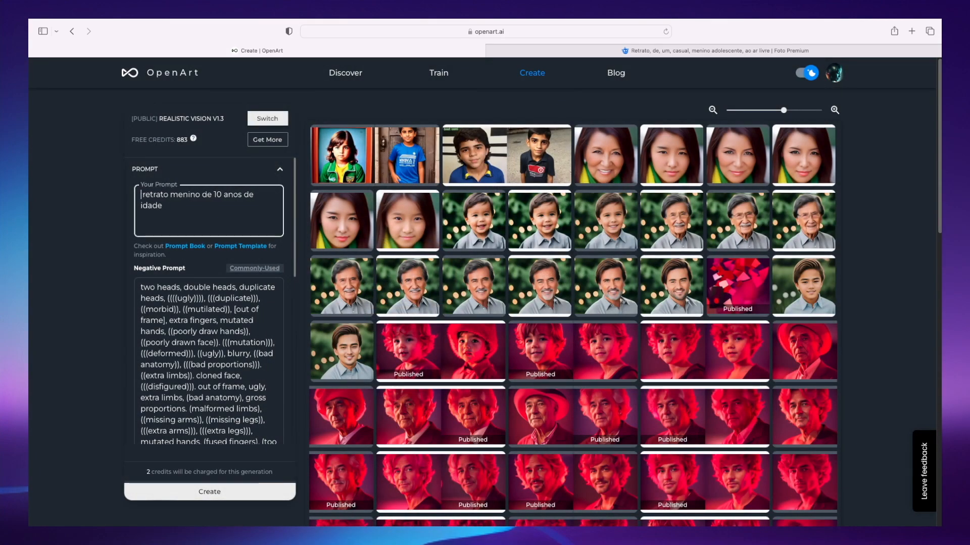
{"action": "key", "text": "Delete"}
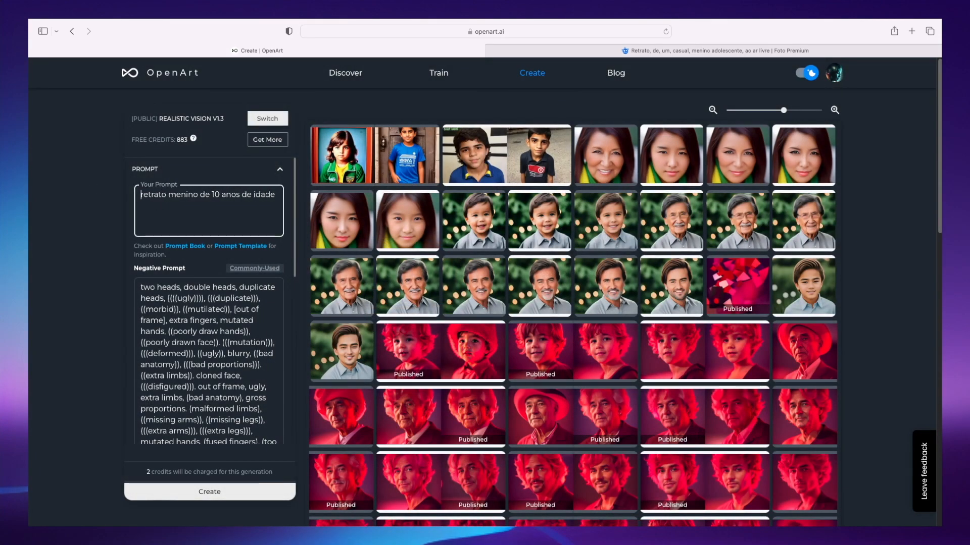
{"action": "left_click", "coordinate": [251, 500]}
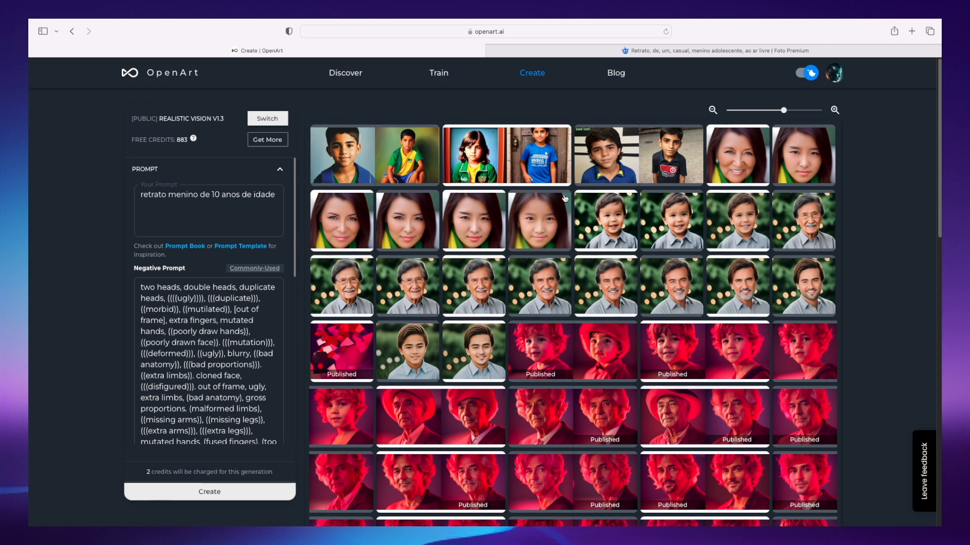
Step: View the boy portraits from the first prompt enlarged and compare them with the newer results in the gallery
{"action": "left_click", "coordinate": [675, 160]}
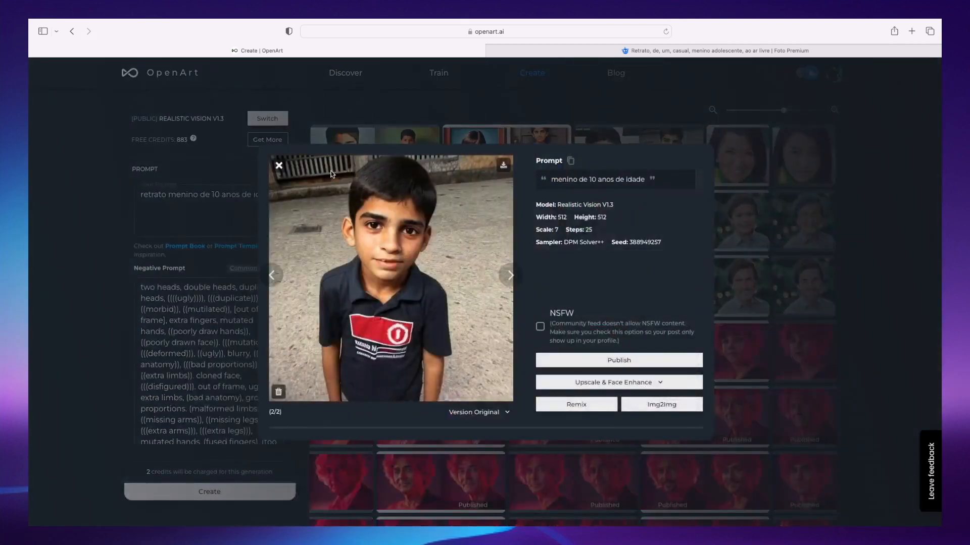
{"action": "left_click", "coordinate": [494, 143]}
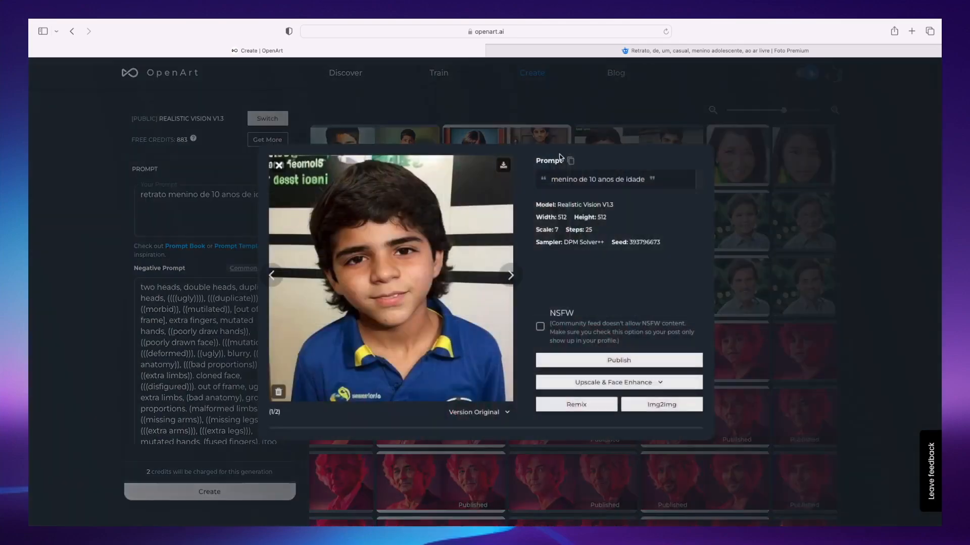
{"action": "left_click", "coordinate": [608, 156]}
{"action": "left_click", "coordinate": [278, 165]}
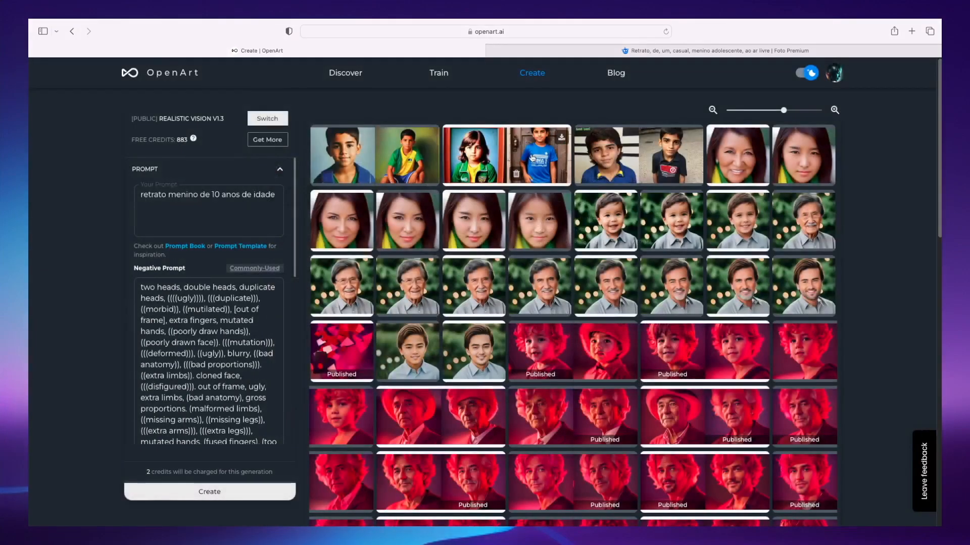
{"action": "left_click", "coordinate": [494, 151]}
{"action": "left_click", "coordinate": [453, 136]}
{"action": "left_click", "coordinate": [471, 137]}
{"action": "left_click", "coordinate": [471, 137]}
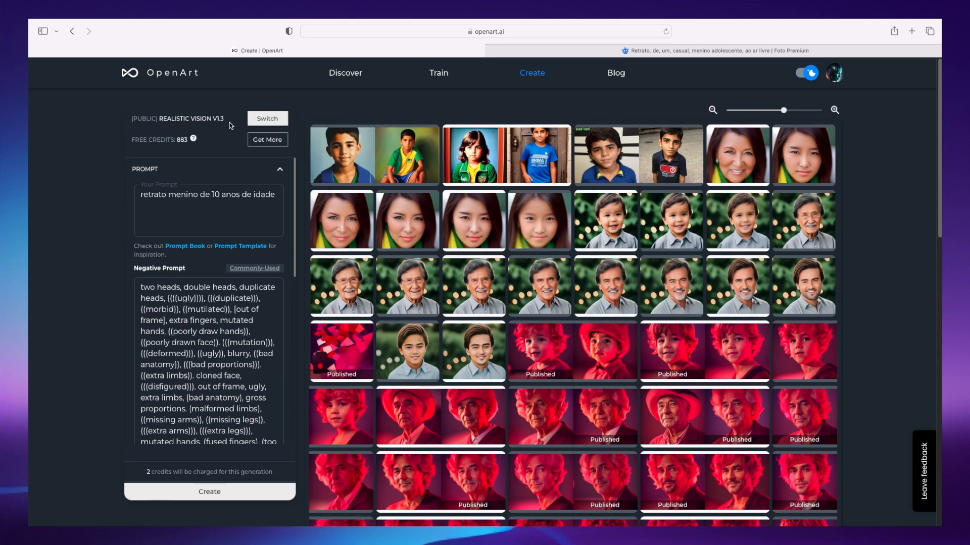
Step: Switch the generation model to the public model Portrait+ and generate images with the same prompt
{"action": "left_click", "coordinate": [260, 120]}
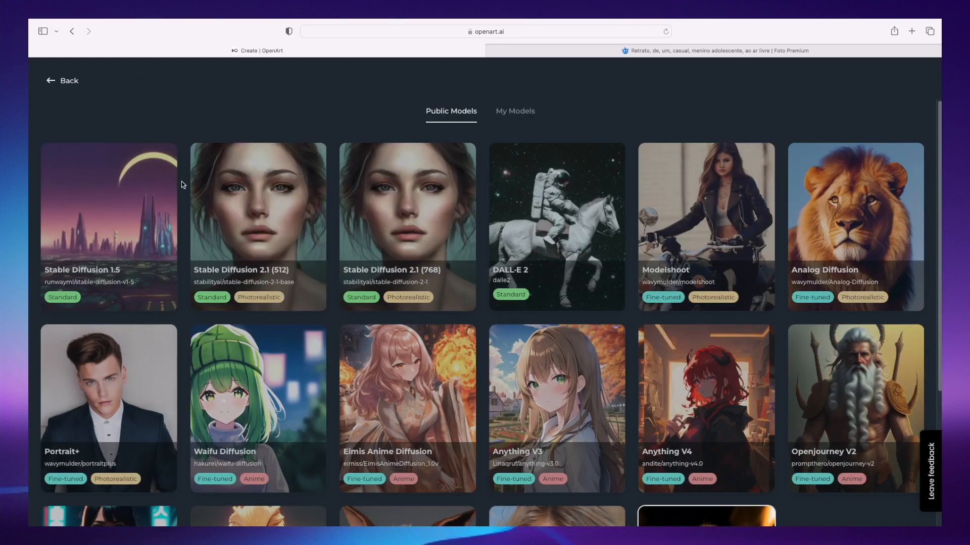
{"action": "left_click", "coordinate": [116, 360]}
{"action": "left_click", "coordinate": [224, 495]}
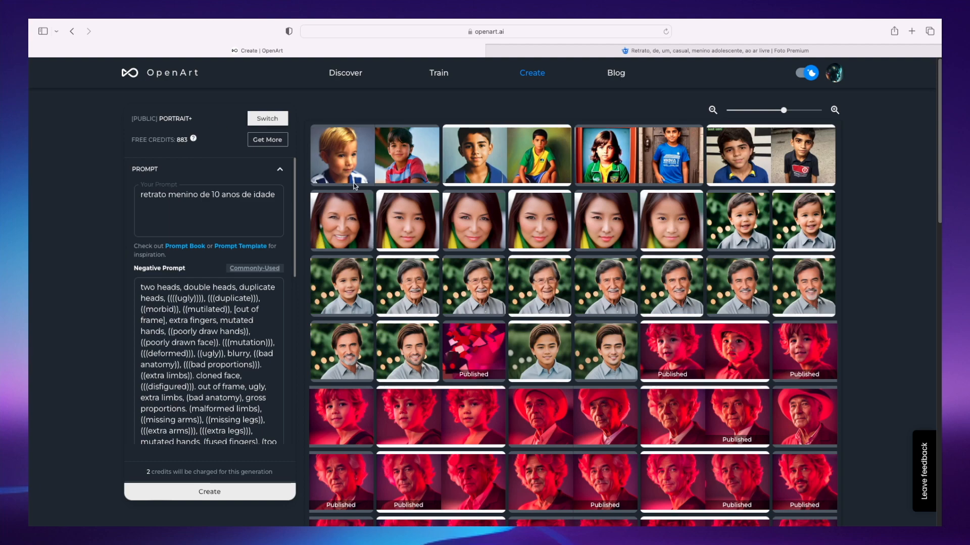
Step: Upscale the Portrait+ image of the dark-haired boy in the striped shirt with the 4x + Face option
{"action": "left_click", "coordinate": [436, 177]}
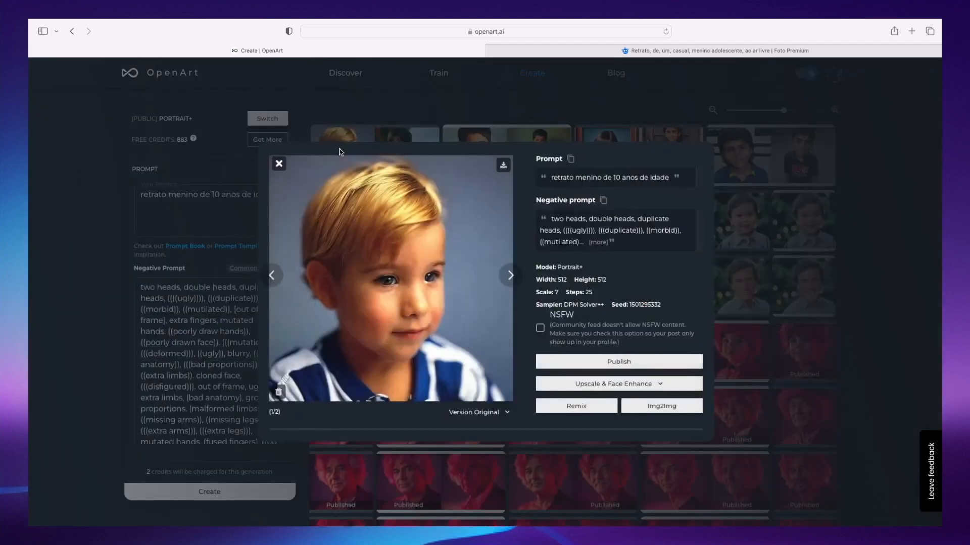
{"action": "left_click", "coordinate": [508, 277]}
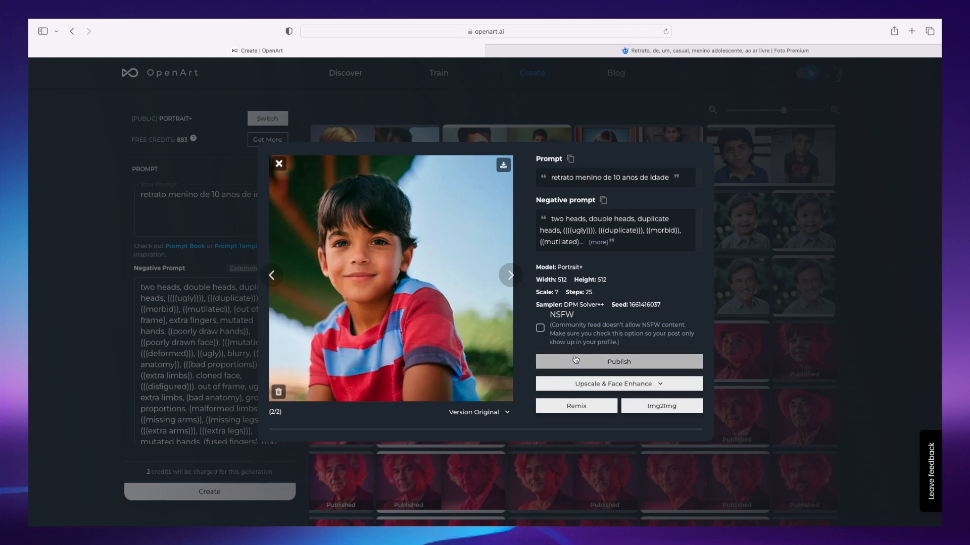
{"action": "left_click", "coordinate": [623, 385]}
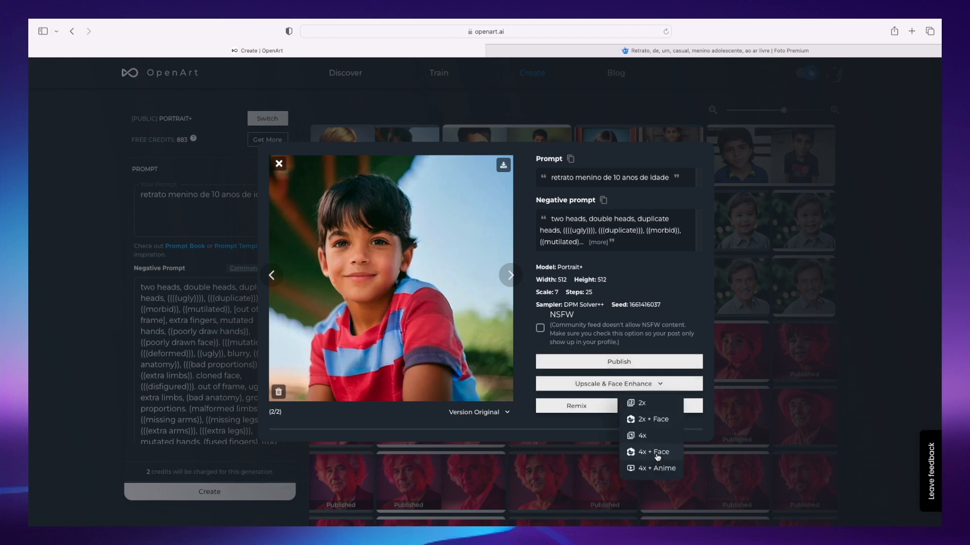
{"action": "left_click", "coordinate": [656, 453]}
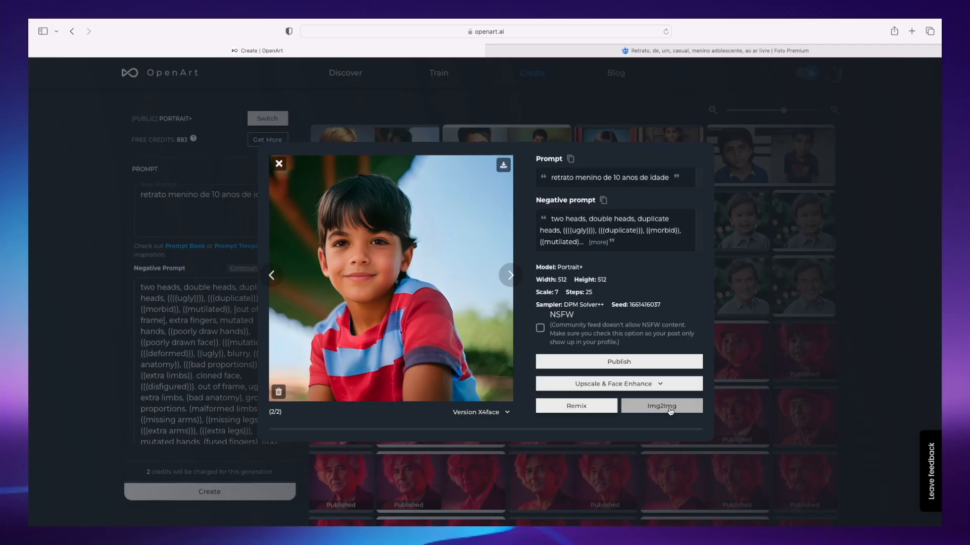
Step: Use the upscaled striped-shirt portrait as the Img2Img source and check the photo in the Img2Img settings
{"action": "left_click", "coordinate": [847, 454]}
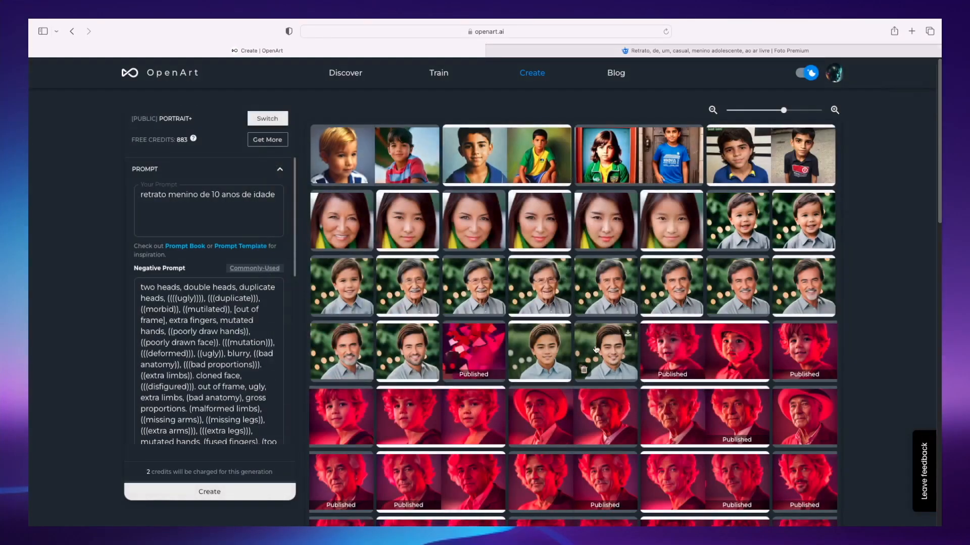
{"action": "scroll", "coordinate": [217, 283], "scroll_direction": "down", "scroll_amount": 15}
{"action": "scroll", "coordinate": [180, 248], "scroll_direction": "up", "scroll_amount": 5}
{"action": "scroll", "coordinate": [181, 239], "scroll_direction": "down", "scroll_amount": 4}
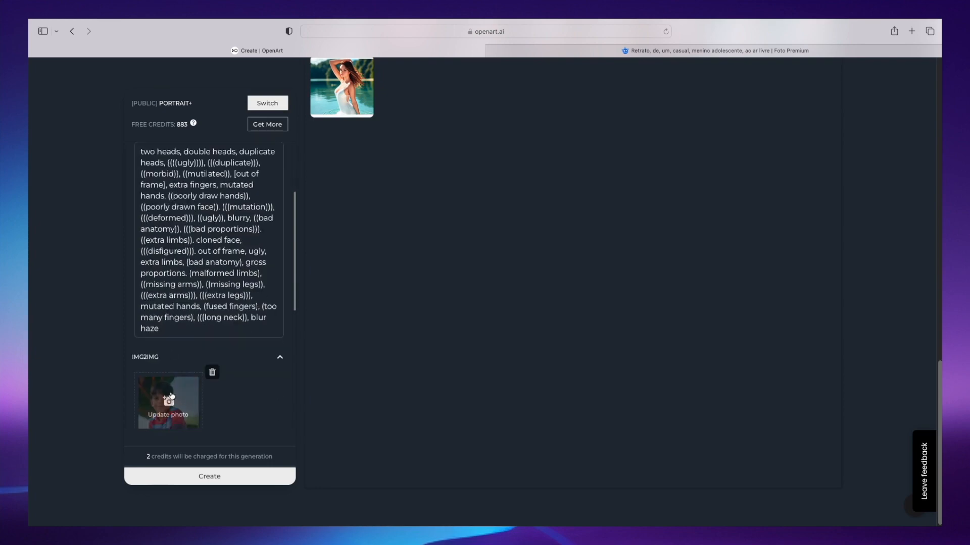
{"action": "scroll", "coordinate": [235, 310], "scroll_direction": "up", "scroll_amount": 10}
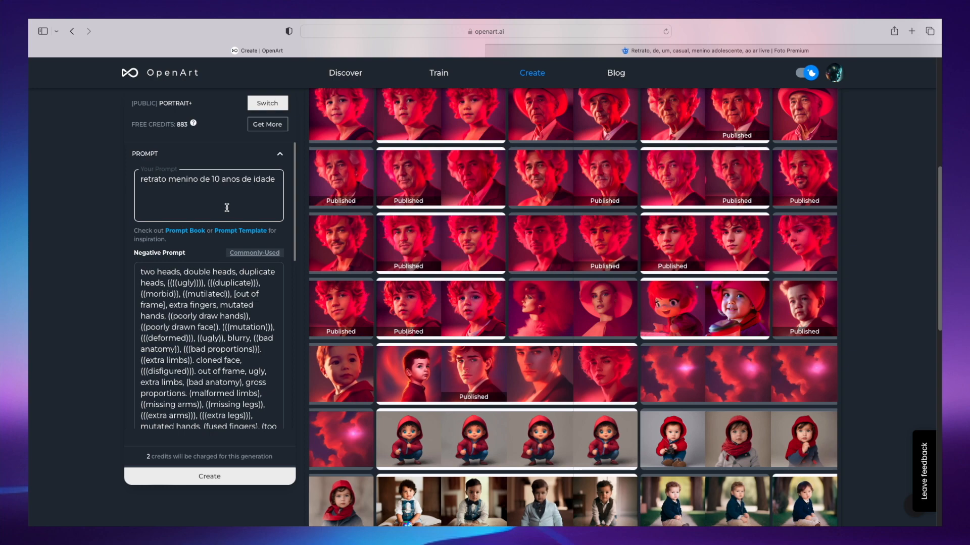
{"action": "scroll", "coordinate": [437, 251], "scroll_direction": "up", "scroll_amount": 6}
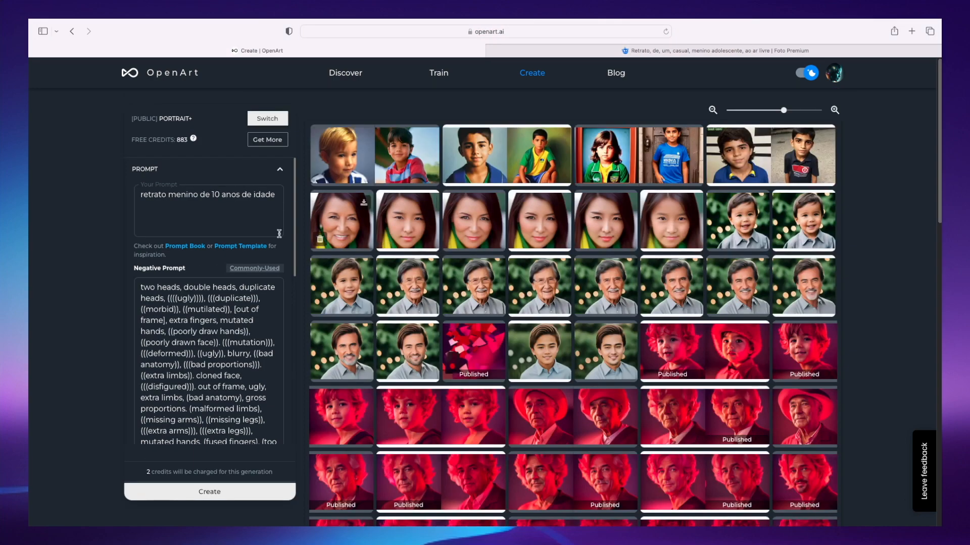
Step: Delete the blond boy portrait and all the Realistic Vision boy images from the gallery, keeping the striped-shirt portrait
{"action": "left_click", "coordinate": [320, 175]}
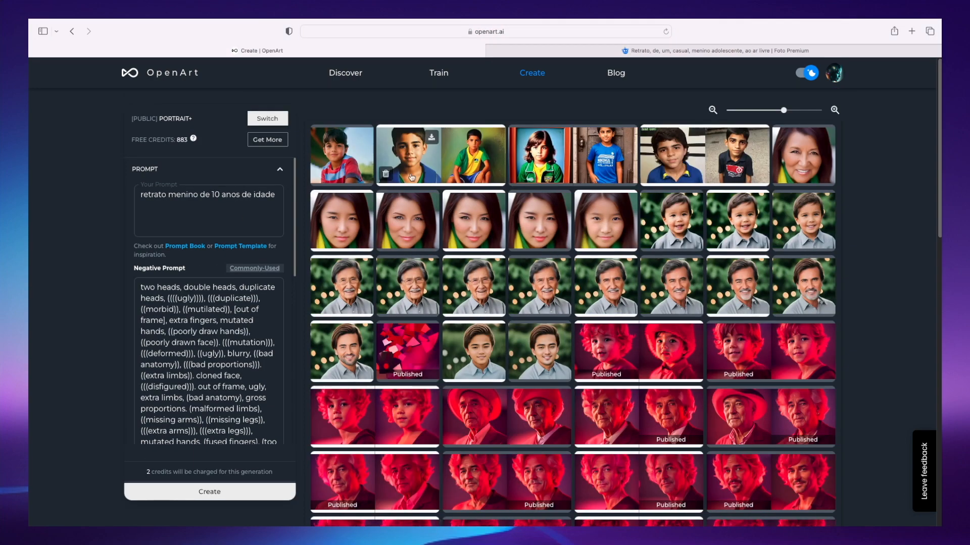
{"action": "left_click", "coordinate": [388, 174]}
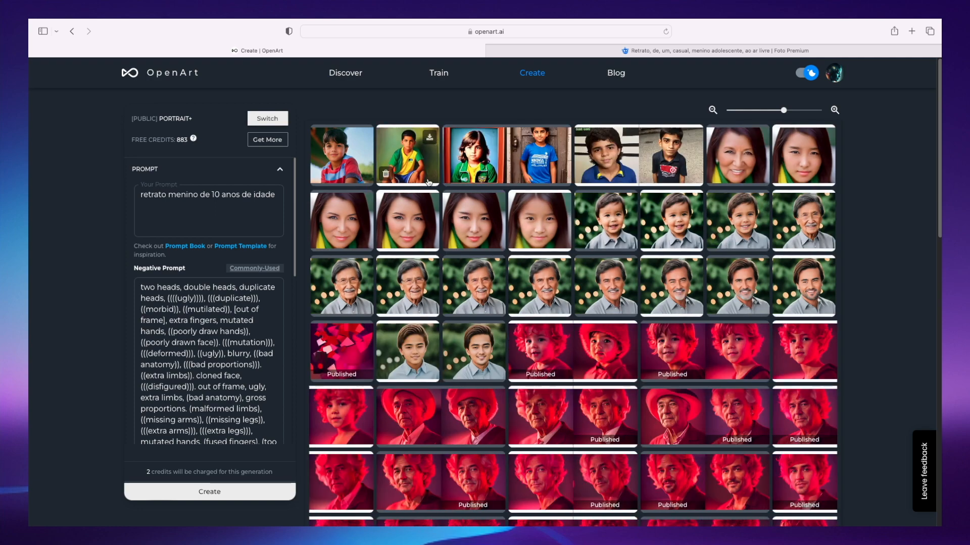
{"action": "left_click", "coordinate": [389, 176]}
{"action": "left_click", "coordinate": [389, 176]}
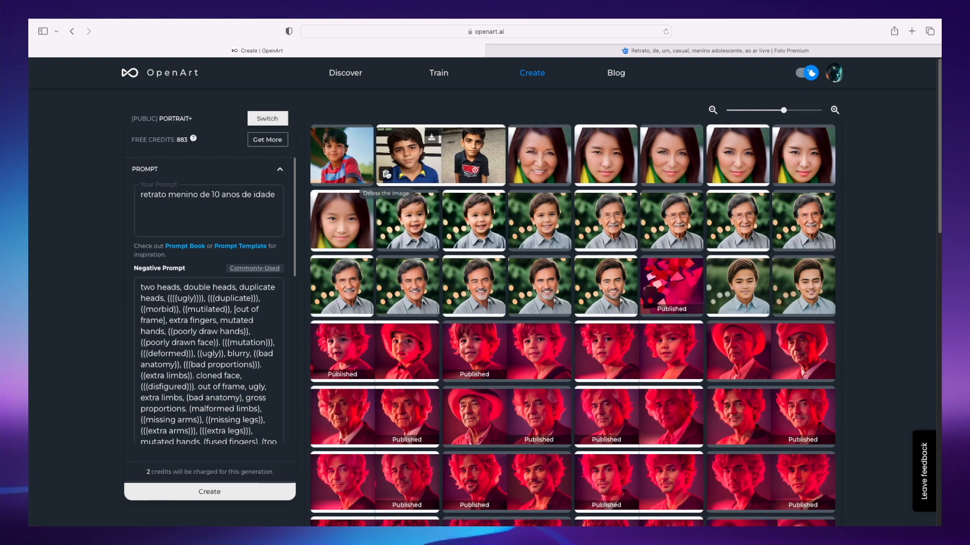
{"action": "left_click", "coordinate": [389, 176]}
{"action": "left_click", "coordinate": [388, 177]}
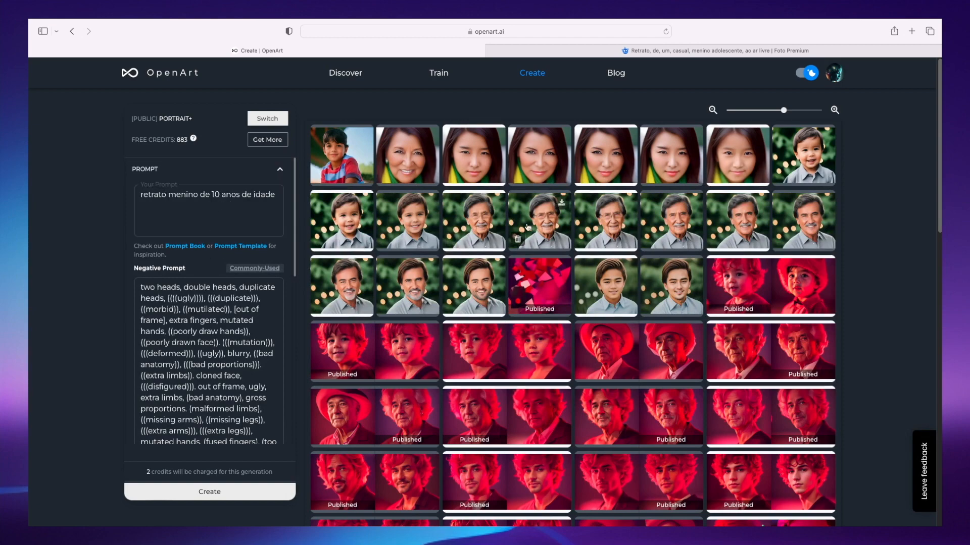
Step: View the remaining striped-shirt boy portrait enlarged with its generation details, and return to the gallery
{"action": "scroll", "coordinate": [583, 253], "scroll_direction": "down", "scroll_amount": 20}
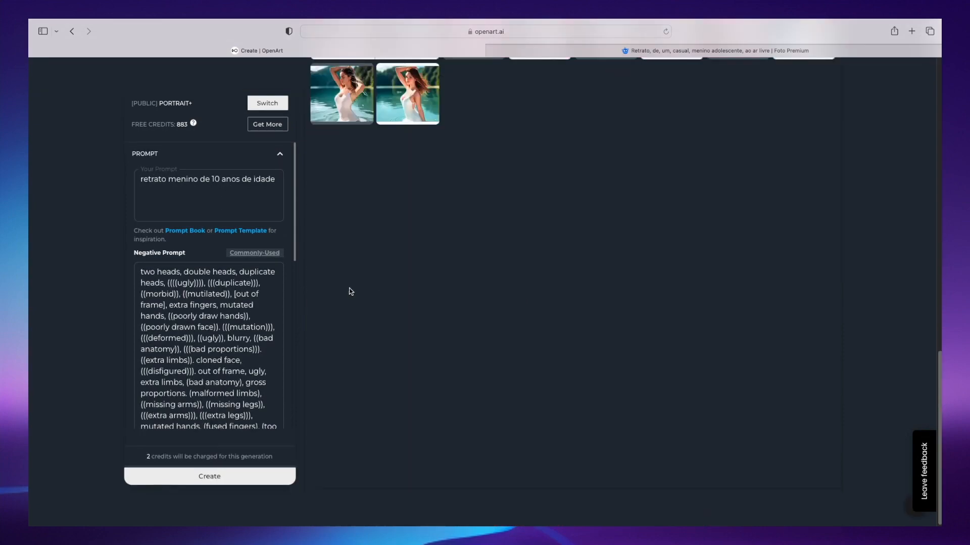
{"action": "scroll", "coordinate": [233, 282], "scroll_direction": "up", "scroll_amount": 20}
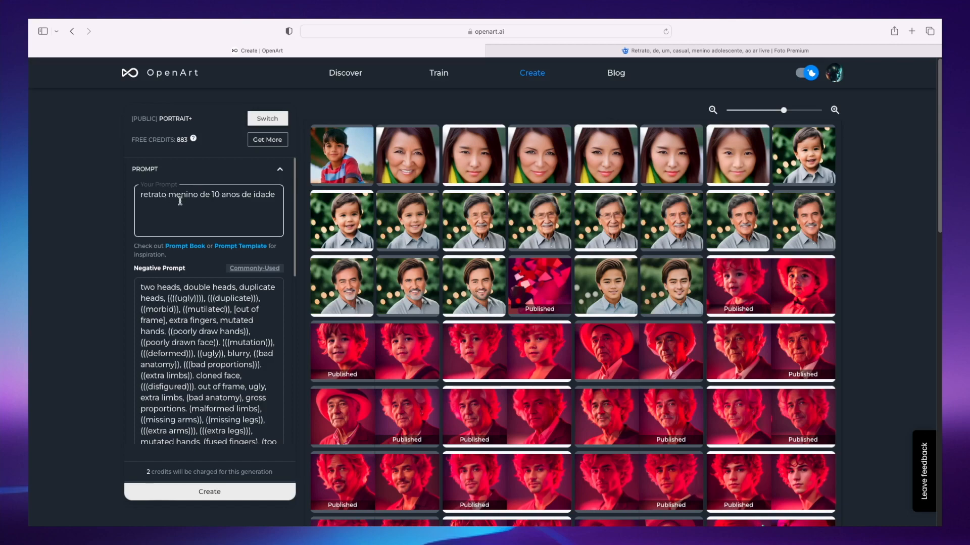
{"action": "left_click", "coordinate": [339, 154]}
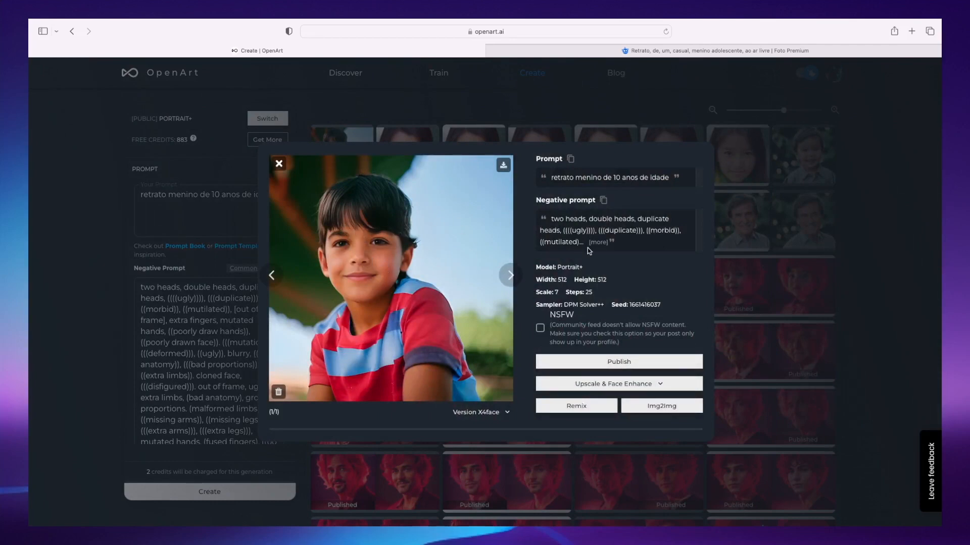
{"action": "left_click", "coordinate": [279, 165]}
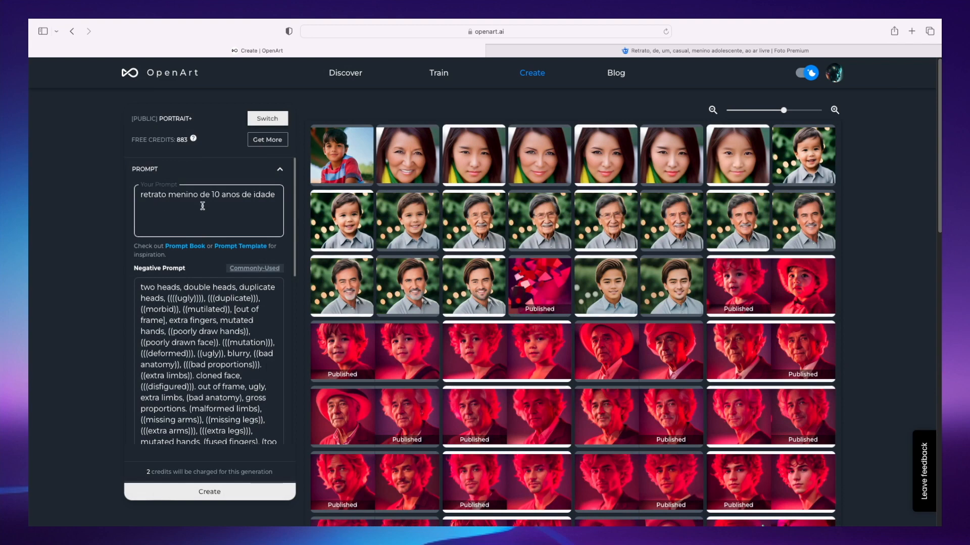
Step: Change the age in the prompt to 15, giving "retrato menino de 15 anos de idade", and generate the images
{"action": "left_click", "coordinate": [221, 196]}
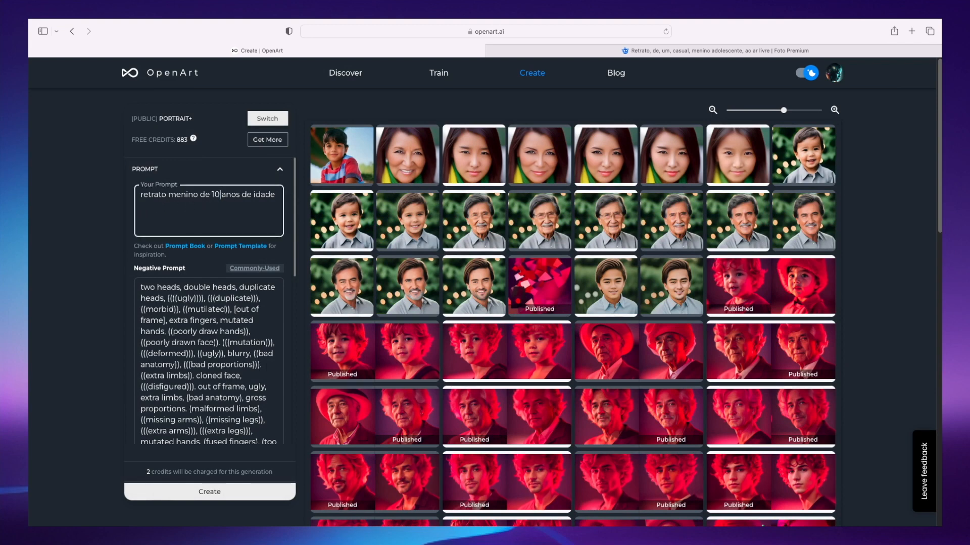
{"action": "key", "text": "BackSpace"}
{"action": "type", "text": "5"}
{"action": "left_click", "coordinate": [232, 490]}
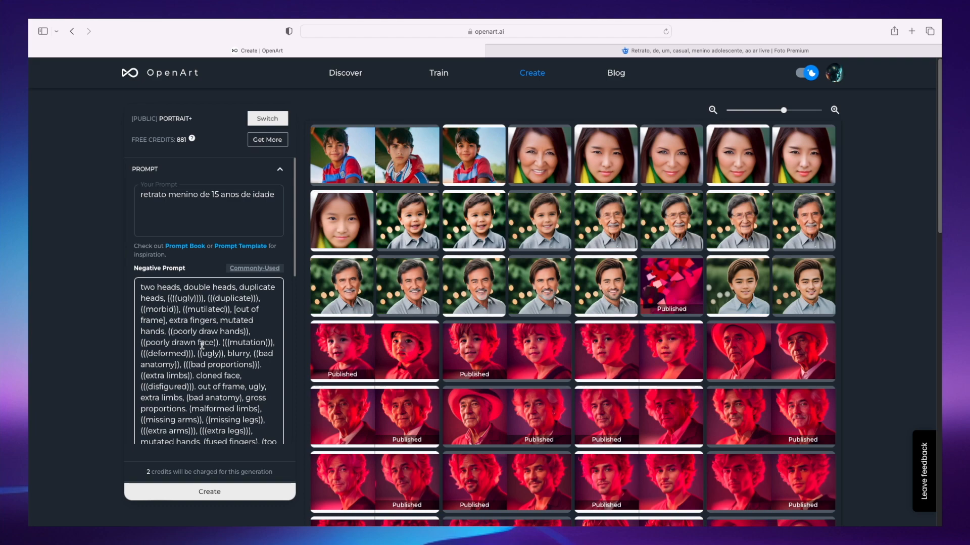
Step: Check the Img2Img source photo, and compare the grey-shirted older man's portraits and their age prompts in the gallery
{"action": "scroll", "coordinate": [213, 356], "scroll_direction": "down", "scroll_amount": 10}
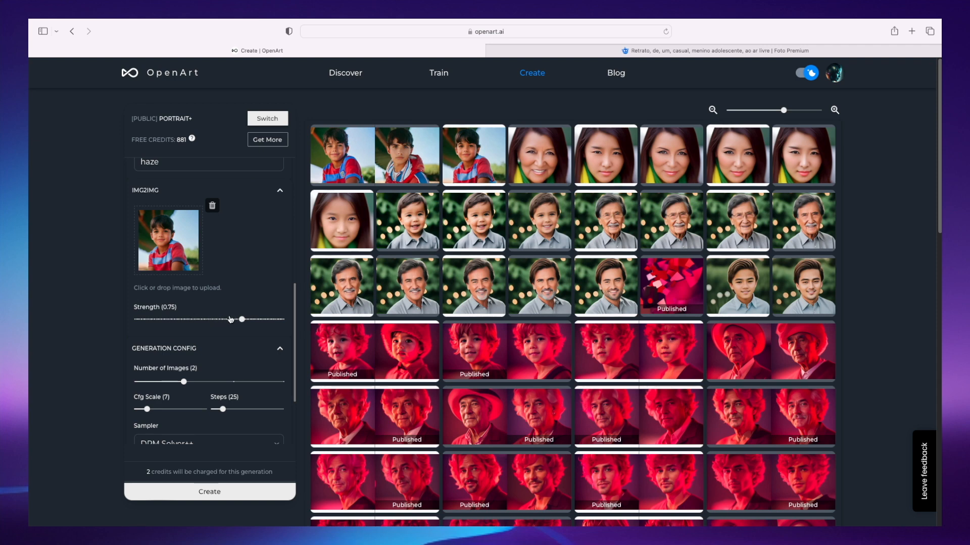
{"action": "mouse_move", "coordinate": [185, 254]}
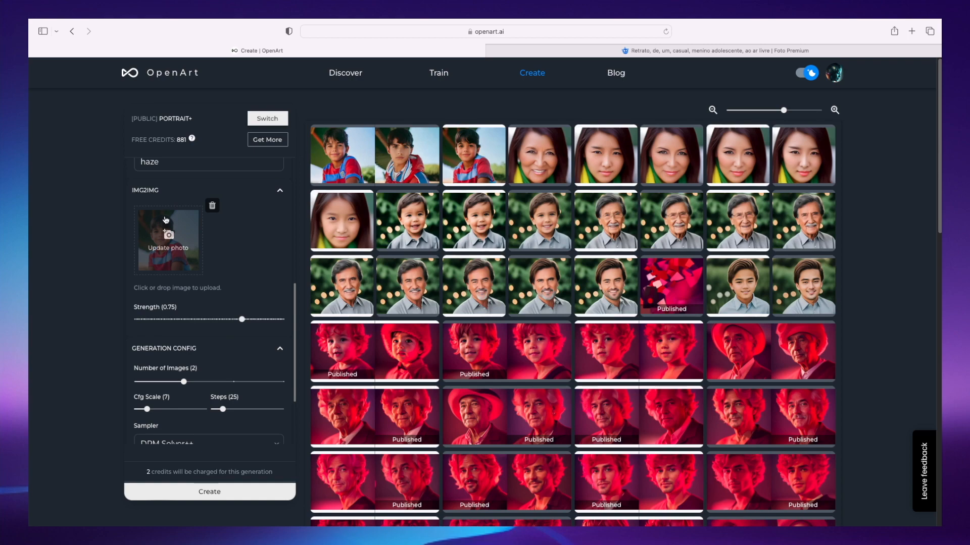
{"action": "left_click", "coordinate": [404, 293]}
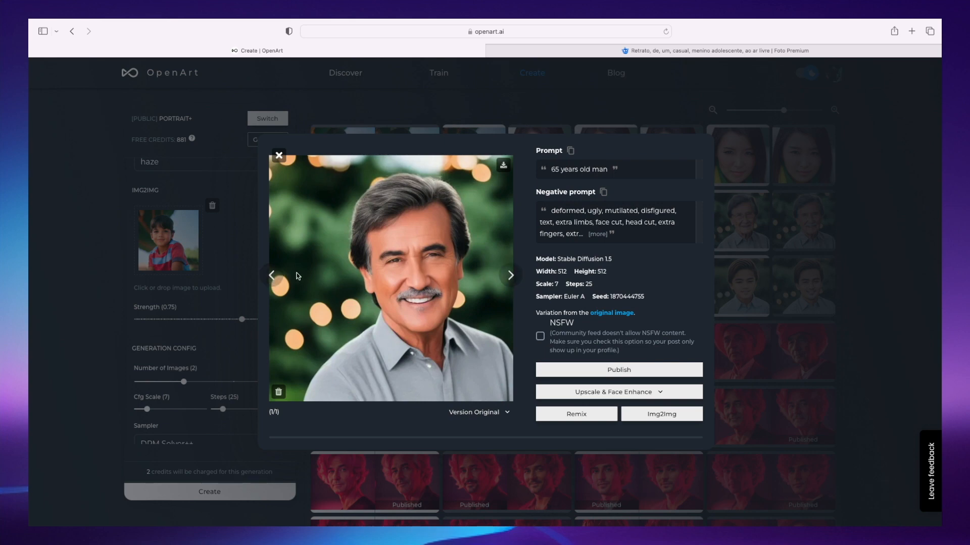
{"action": "left_click", "coordinate": [280, 157]}
{"action": "left_click", "coordinate": [360, 278]}
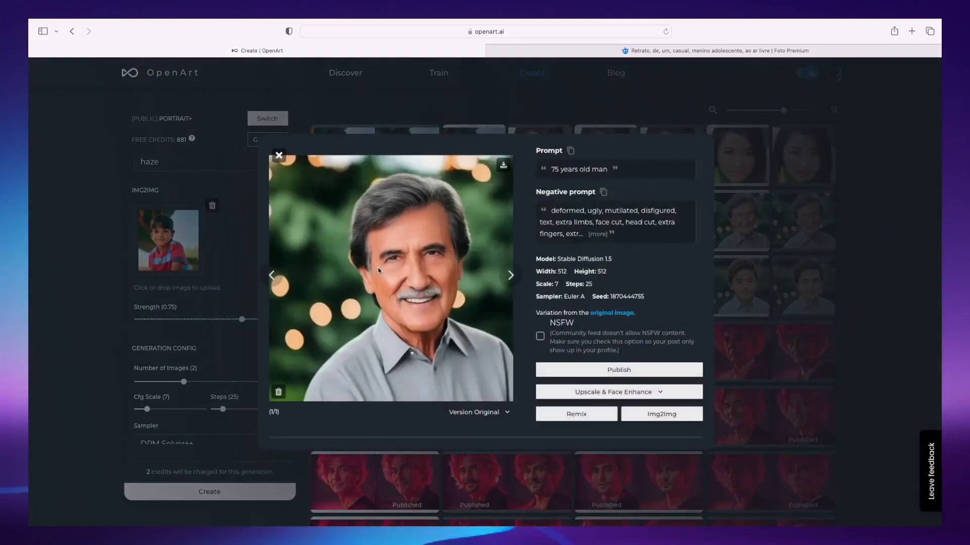
{"action": "left_click", "coordinate": [280, 156]}
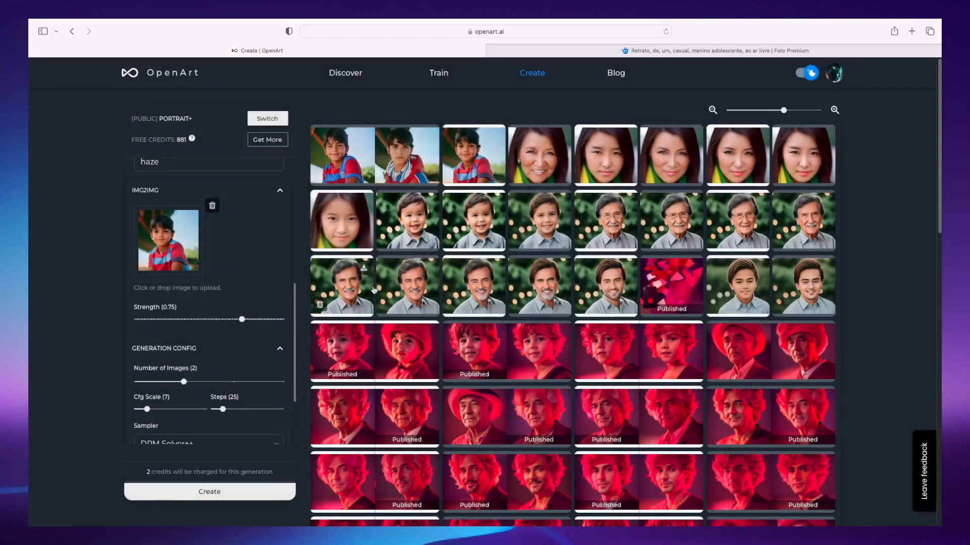
{"action": "left_click", "coordinate": [417, 220]}
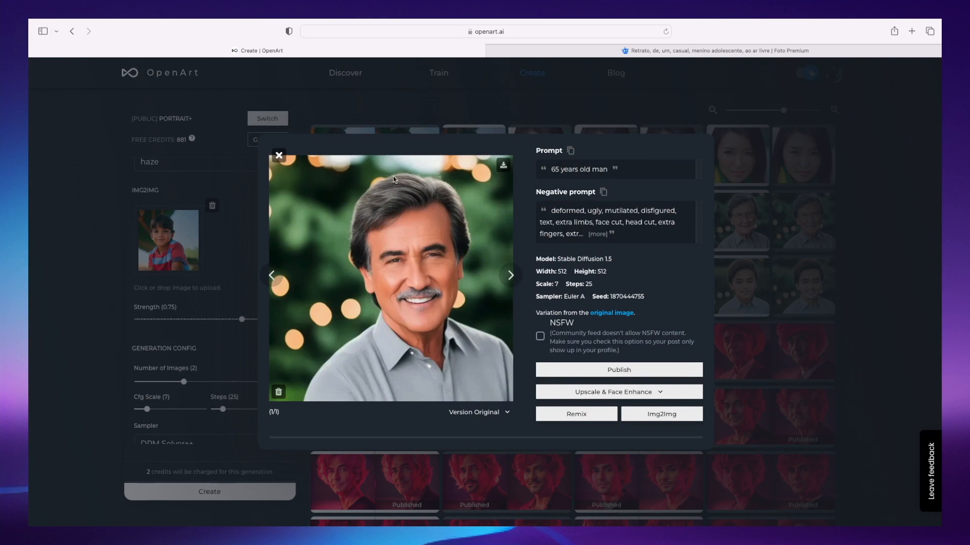
{"action": "left_click", "coordinate": [279, 156]}
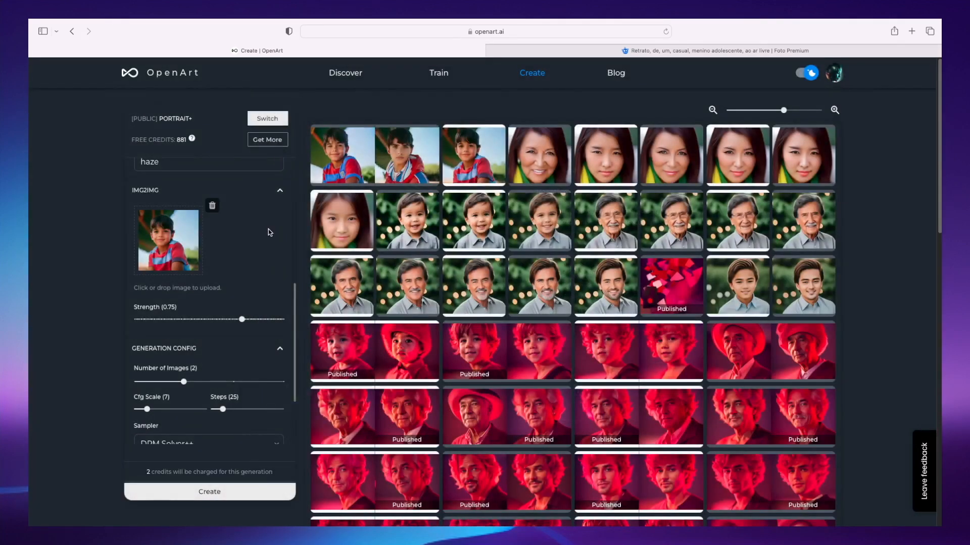
{"action": "scroll", "coordinate": [271, 232], "scroll_direction": "up", "scroll_amount": 5}
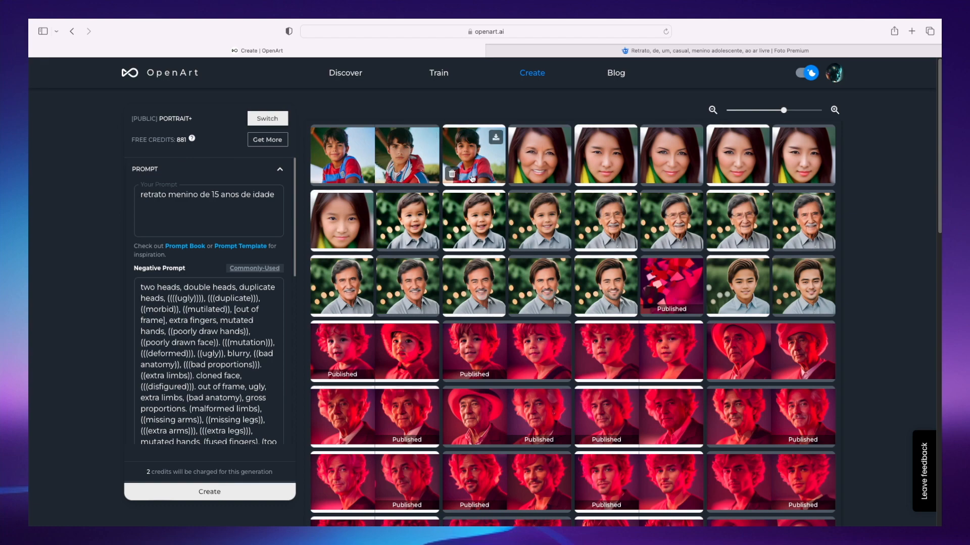
Step: View both 15-year-old results enlarged and compare them with the original 10-year-old striped-shirt portrait
{"action": "left_click", "coordinate": [405, 158]}
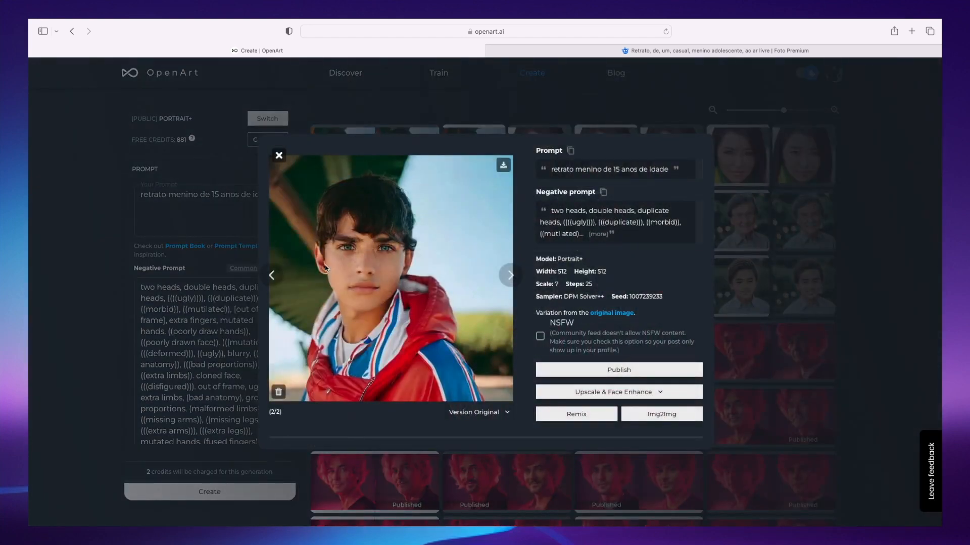
{"action": "left_click", "coordinate": [378, 129]}
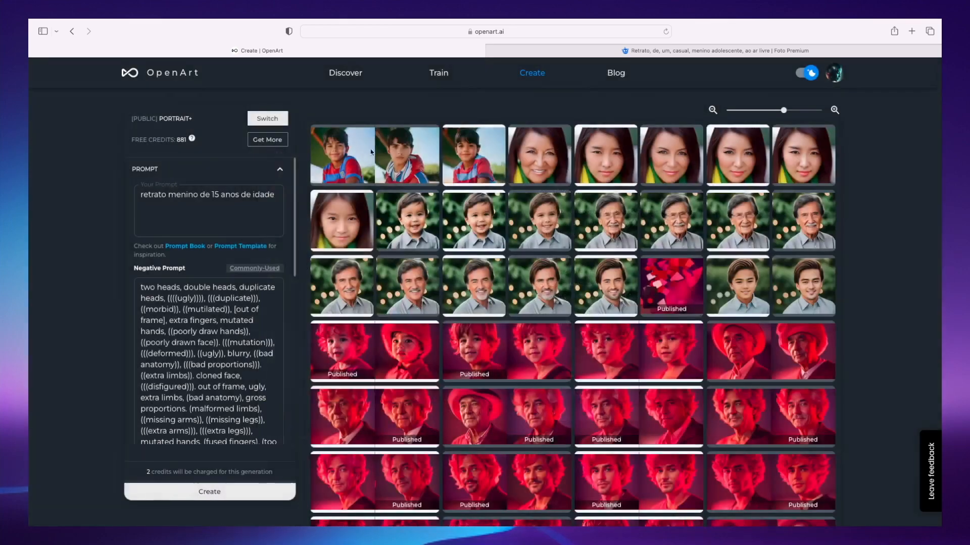
{"action": "left_click", "coordinate": [343, 153]}
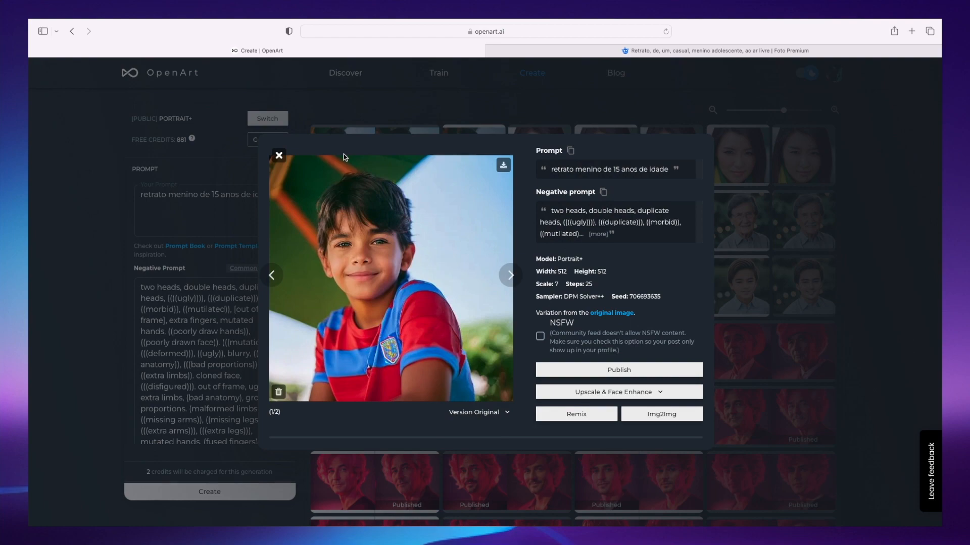
{"action": "left_click", "coordinate": [353, 115]}
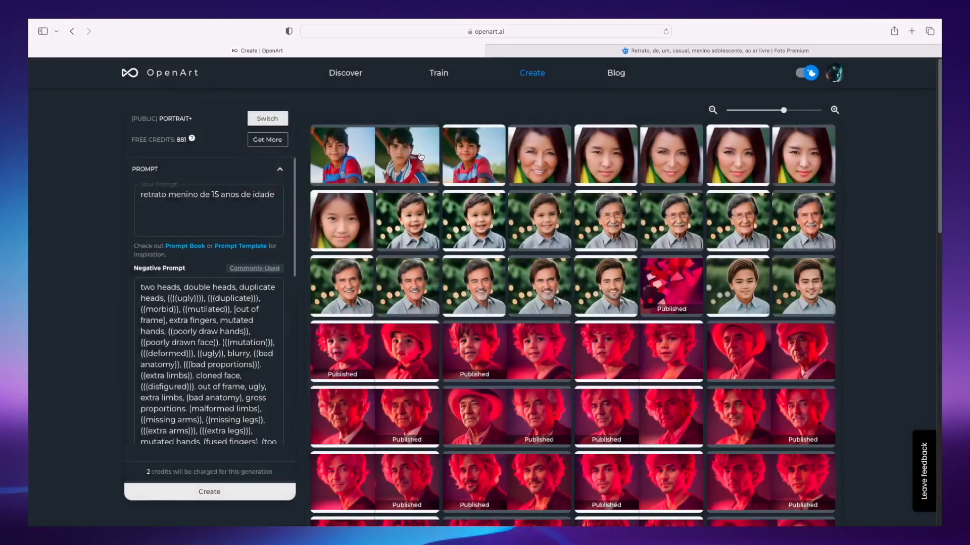
{"action": "left_click", "coordinate": [461, 160]}
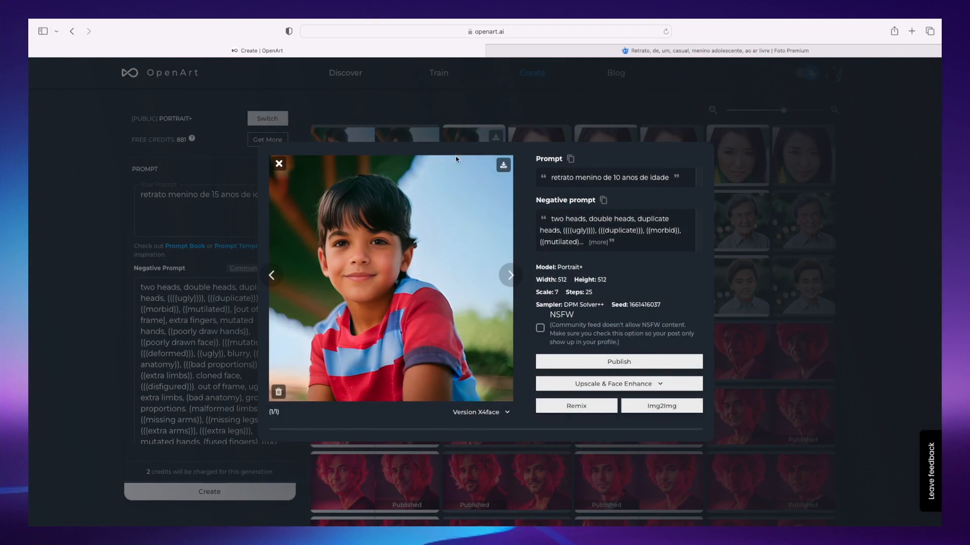
{"action": "left_click", "coordinate": [323, 132]}
Step: Upscale the first 15-year-old portrait, the smiling boy in the red and blue shirt, with 4x + Face and return to the gallery
{"action": "left_click", "coordinate": [343, 133]}
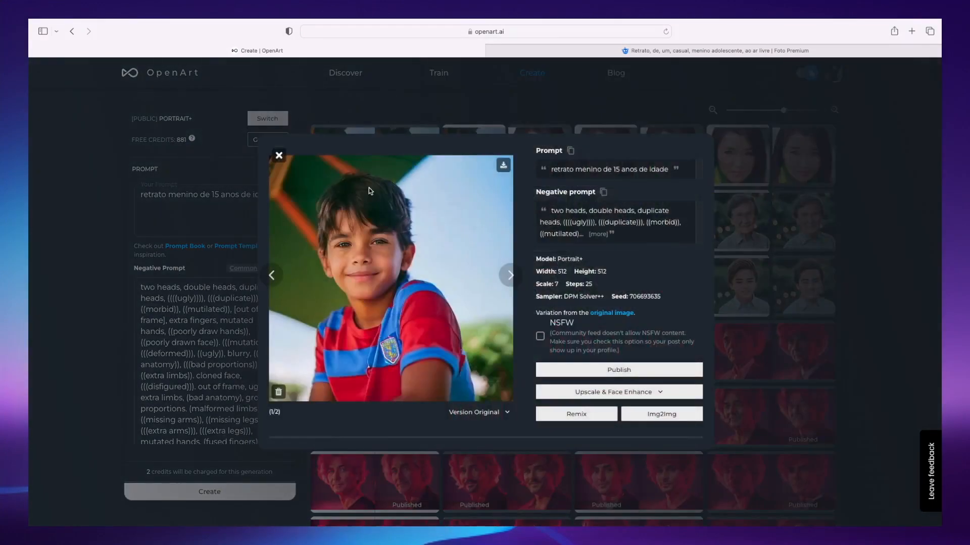
{"action": "left_click", "coordinate": [650, 392]}
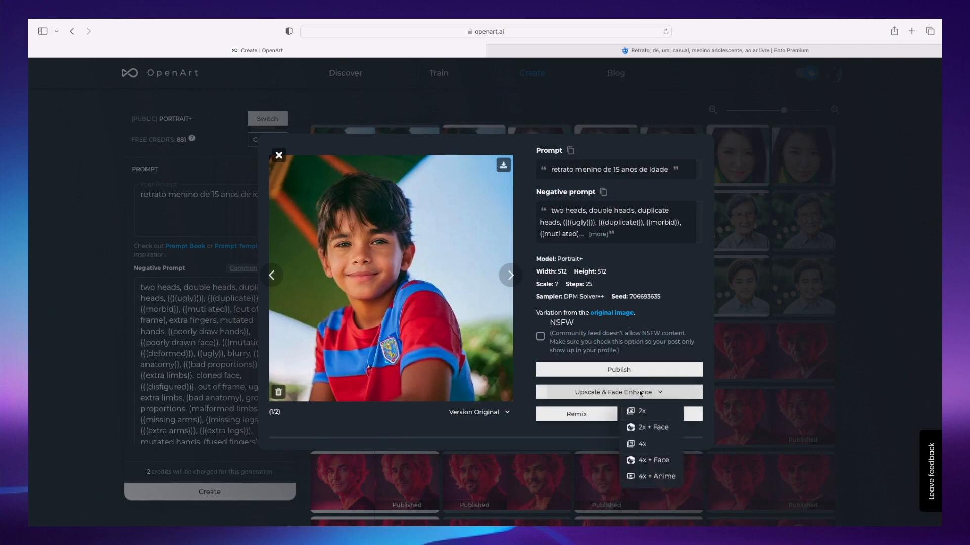
{"action": "left_click", "coordinate": [655, 461]}
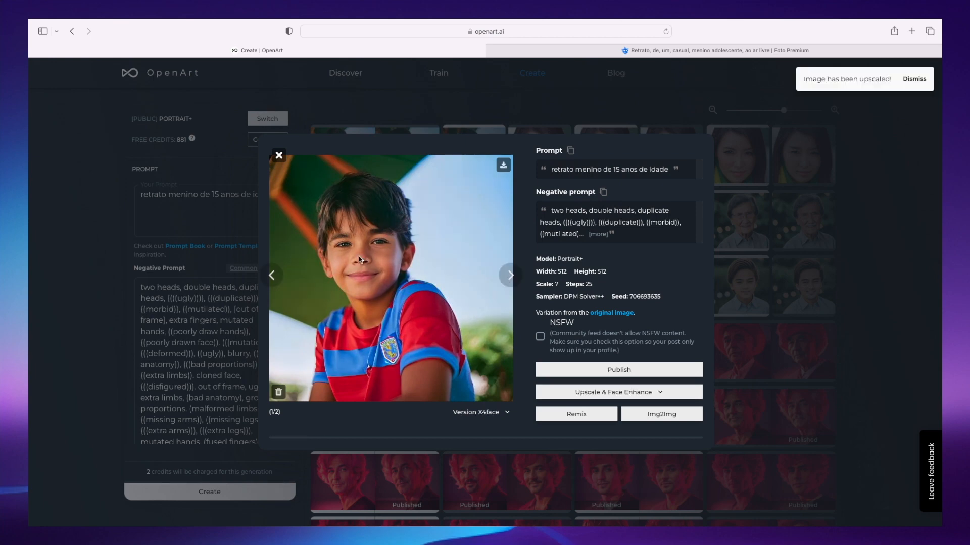
{"action": "left_click", "coordinate": [279, 156]}
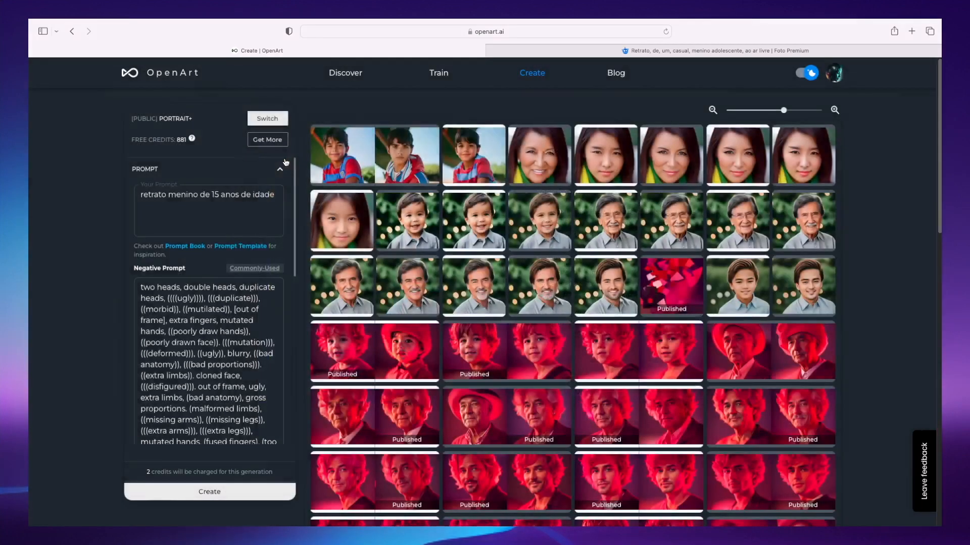
Step: Change the age in the prompt to 20, giving "retrato menino de 20 anos de idade", and generate the images
{"action": "left_click", "coordinate": [218, 197]}
{"action": "key", "text": "BackSpace"}
{"action": "key", "text": "BackSpace"}
{"action": "type", "text": "20"}
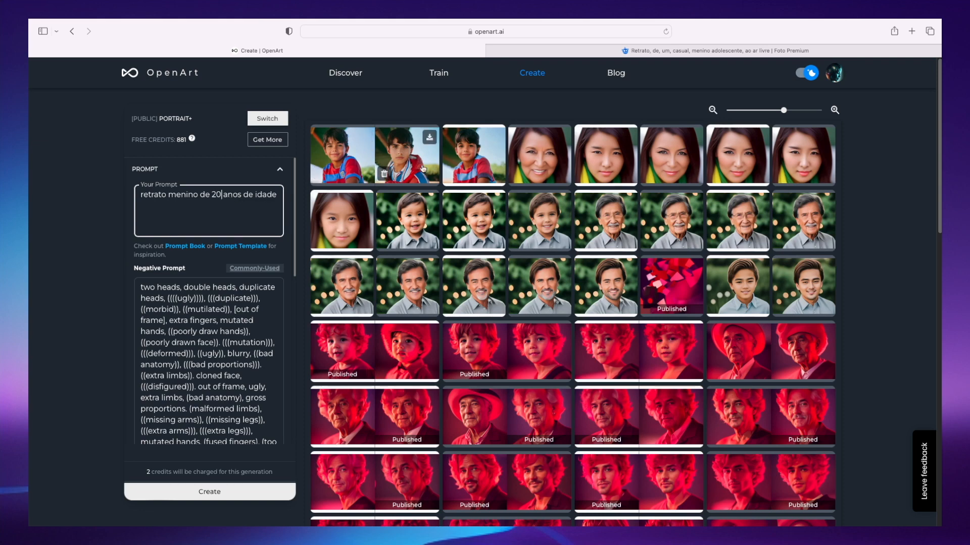
{"action": "mouse_move", "coordinate": [478, 155]}
{"action": "scroll", "coordinate": [217, 331], "scroll_direction": "down", "scroll_amount": 10}
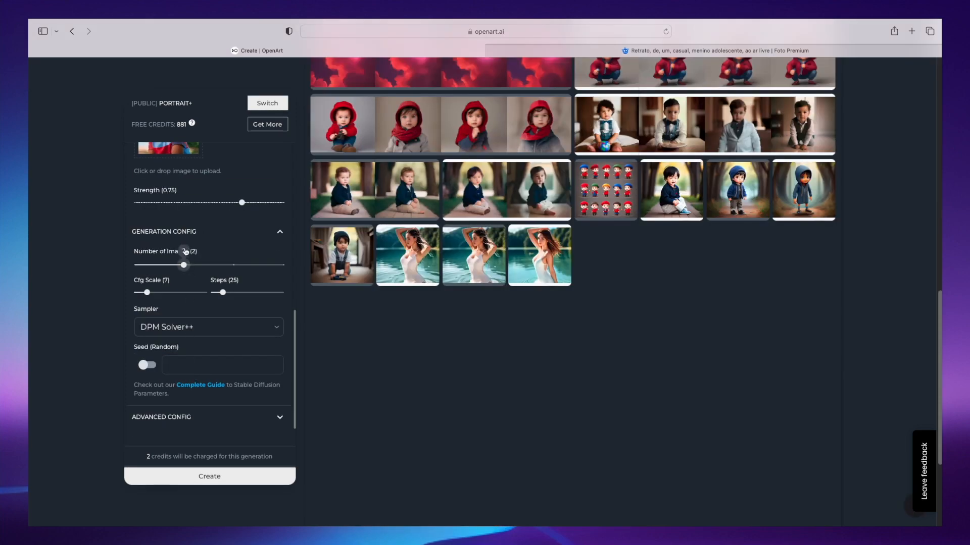
{"action": "scroll", "coordinate": [186, 253], "scroll_direction": "up", "scroll_amount": 8}
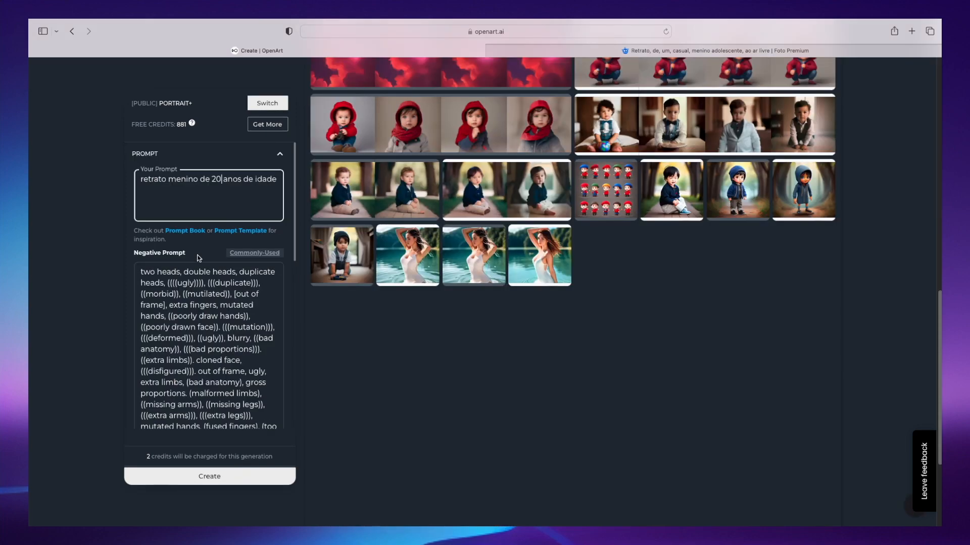
{"action": "scroll", "coordinate": [189, 319], "scroll_direction": "down", "scroll_amount": 5}
{"action": "scroll", "coordinate": [192, 313], "scroll_direction": "up", "scroll_amount": 5}
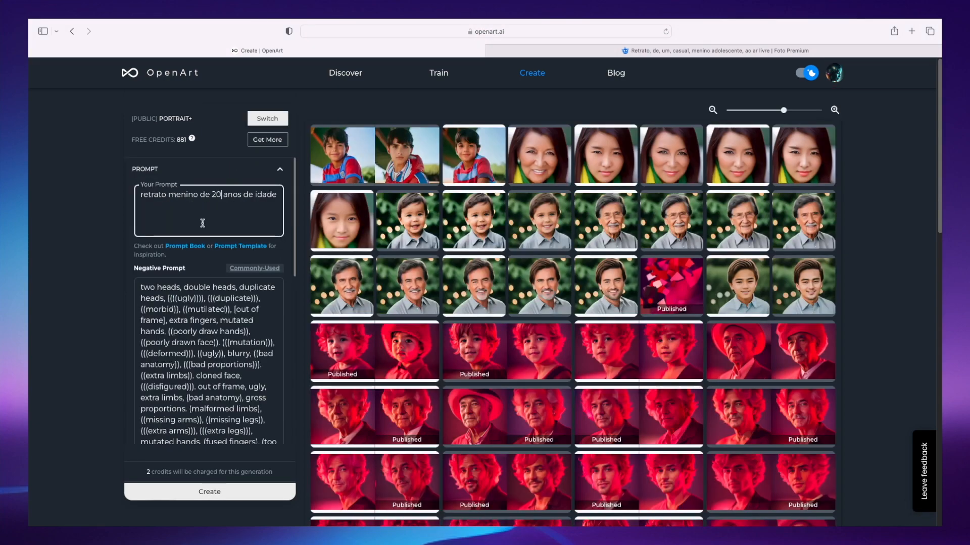
{"action": "left_click", "coordinate": [225, 492]}
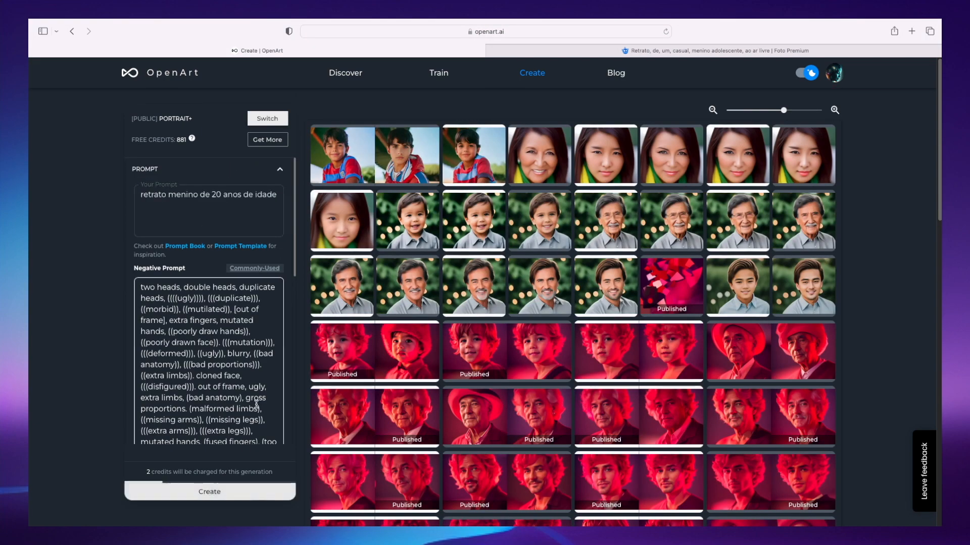
Step: Review the two 20-year-old results, upscale the second one with 4x + Face, and return to the gallery
{"action": "mouse_move", "coordinate": [352, 217]}
{"action": "mouse_move", "coordinate": [315, 184]}
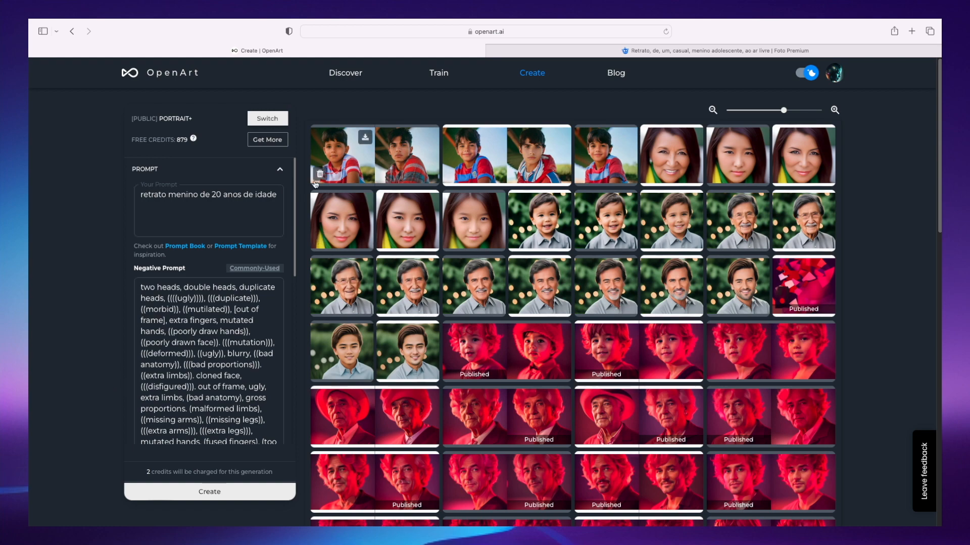
{"action": "left_click", "coordinate": [345, 159]}
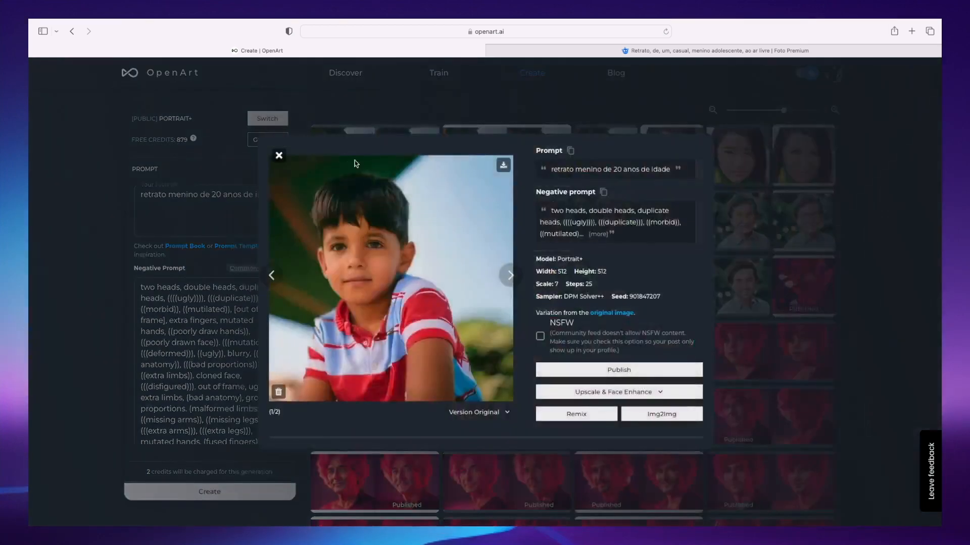
{"action": "left_click", "coordinate": [510, 274]}
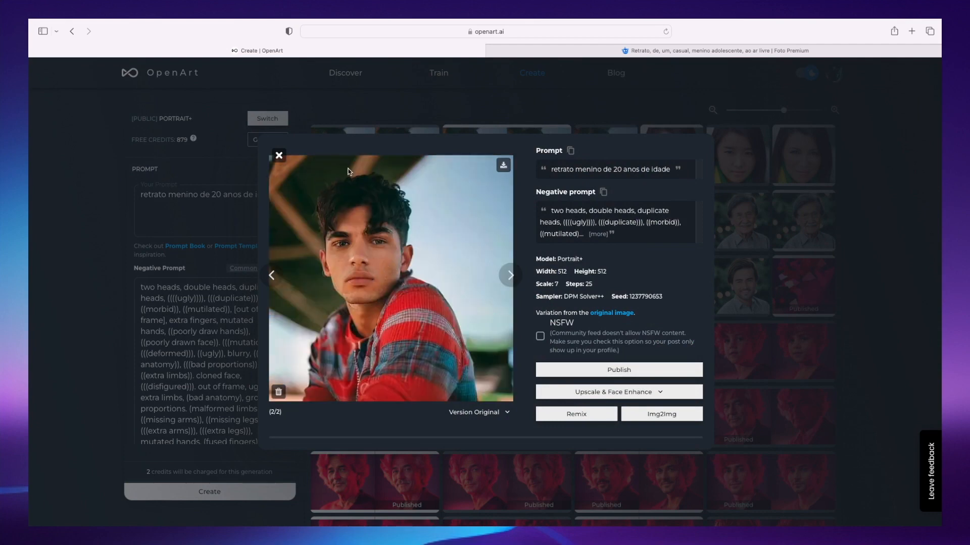
{"action": "left_click", "coordinate": [616, 393]}
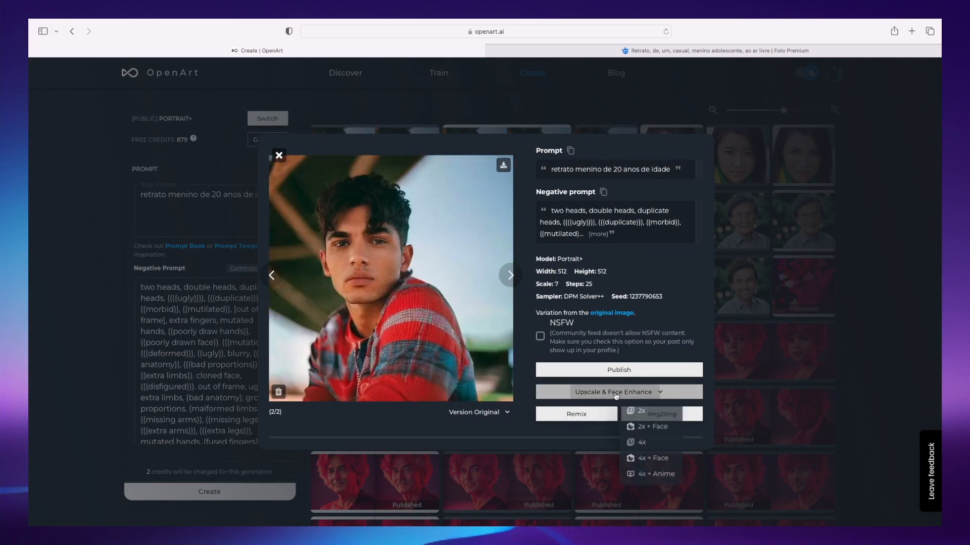
{"action": "left_click", "coordinate": [654, 460]}
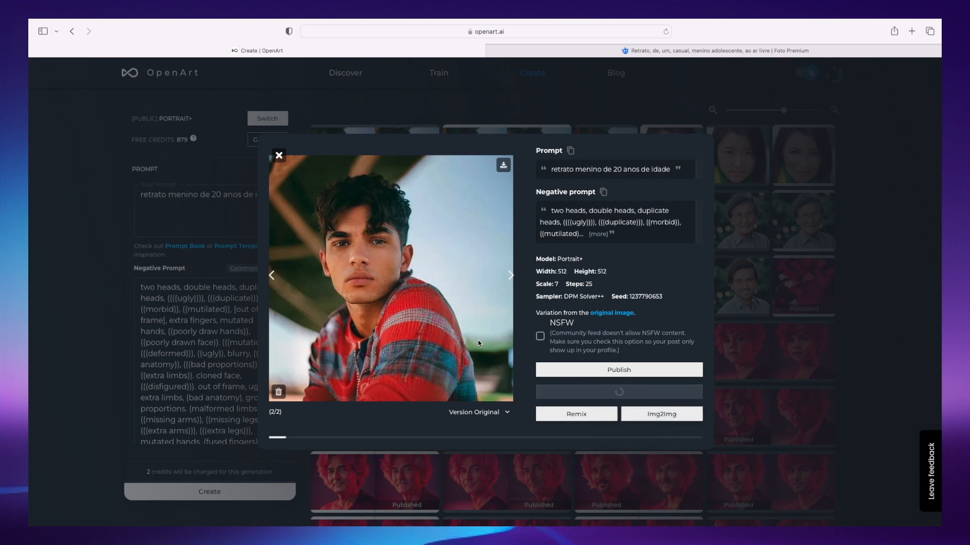
{"action": "left_click", "coordinate": [281, 156]}
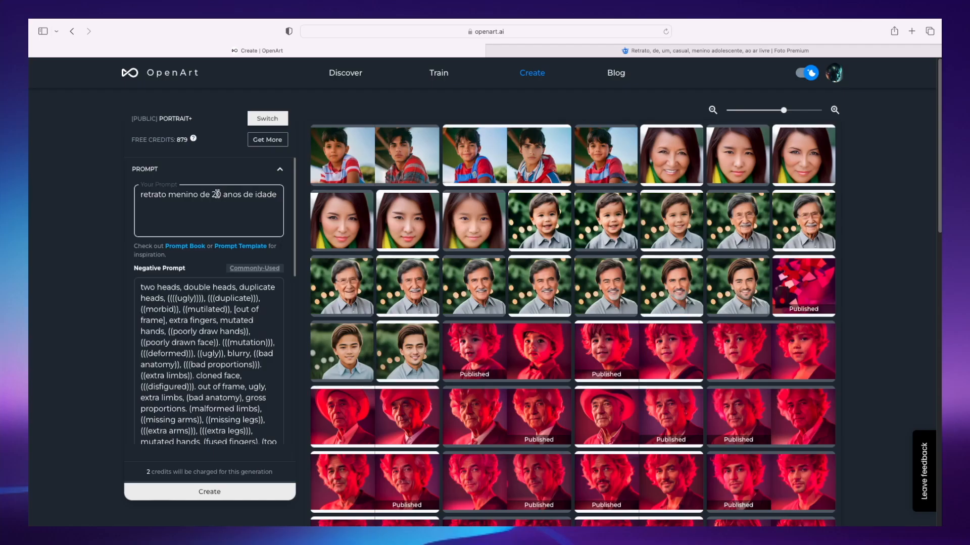
Step: Change the age in the prompt to 25, giving "retrato menino de 25 anos de idade", and generate the images
{"action": "left_click", "coordinate": [216, 194]}
{"action": "key", "text": "BackSpace"}
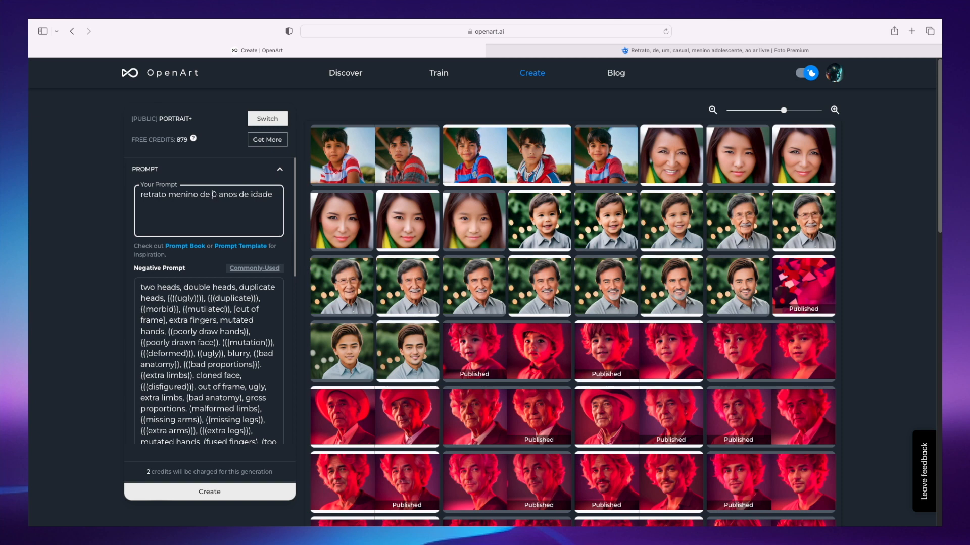
{"action": "key", "text": "Delete"}
{"action": "type", "text": "25"}
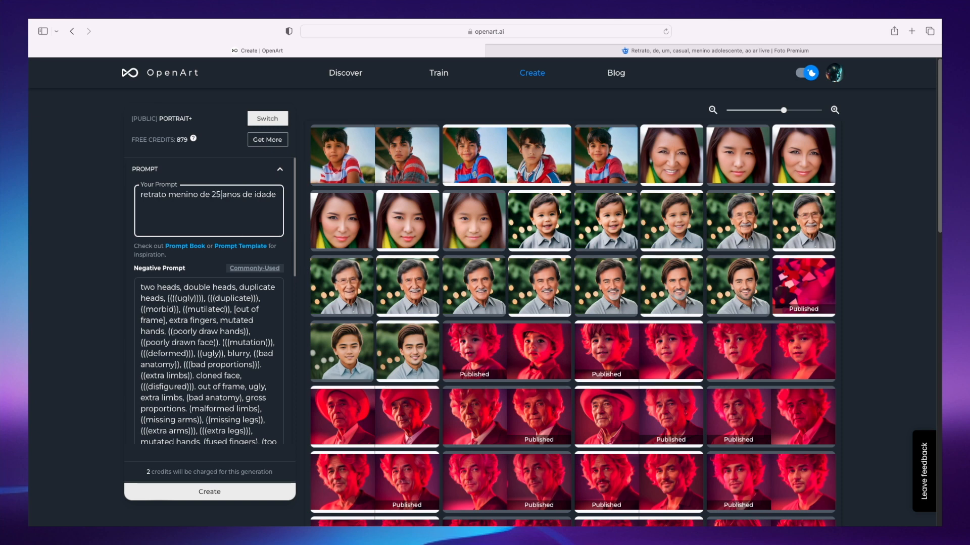
{"action": "left_click", "coordinate": [250, 492]}
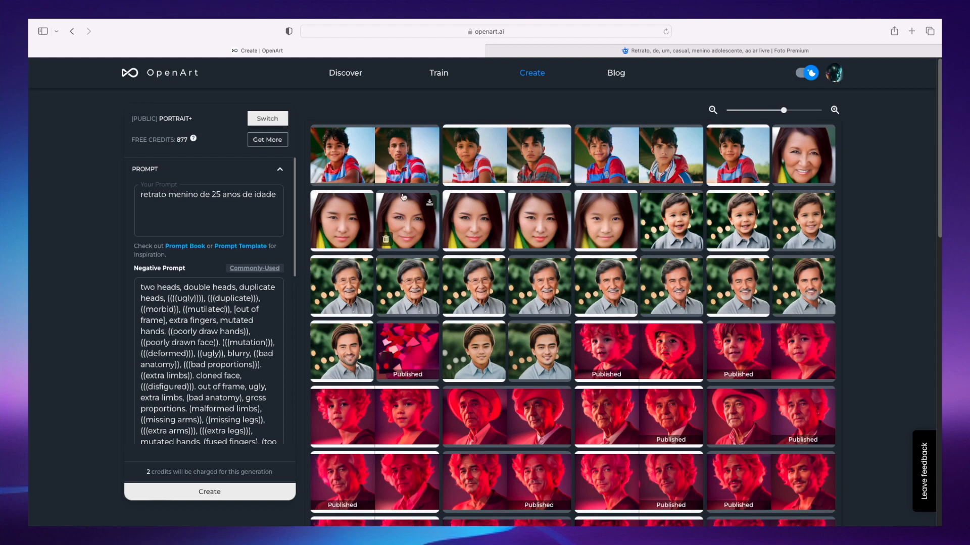
Step: Upscale the second 25-year-old portrait, the young man in the striped polo shirt, with 4x + Face and return to the gallery
{"action": "left_click", "coordinate": [414, 162]}
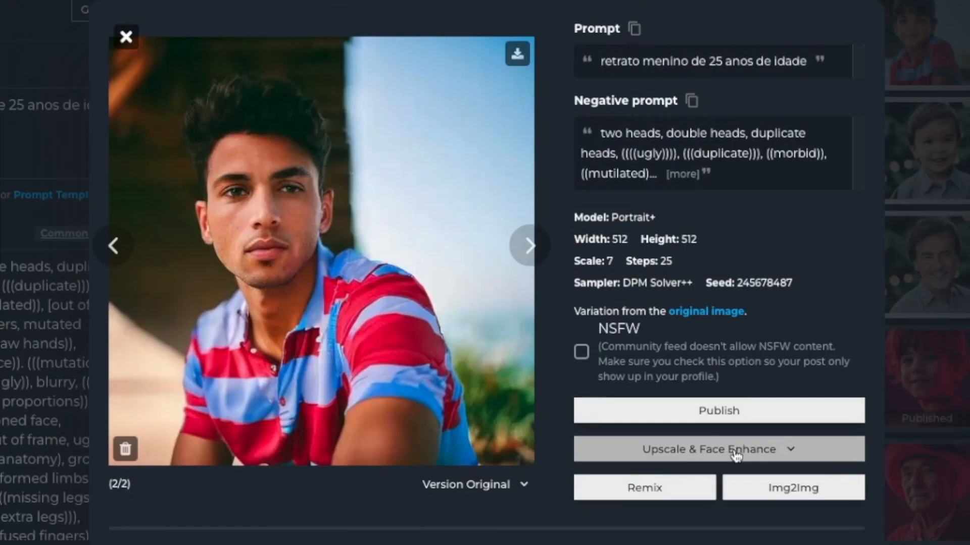
{"action": "left_click", "coordinate": [629, 395]}
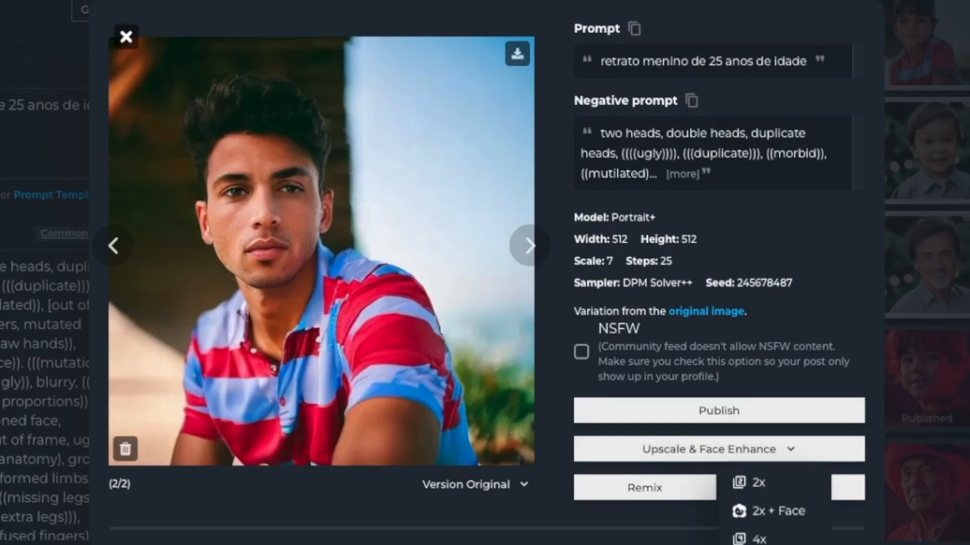
{"action": "left_click", "coordinate": [778, 544]}
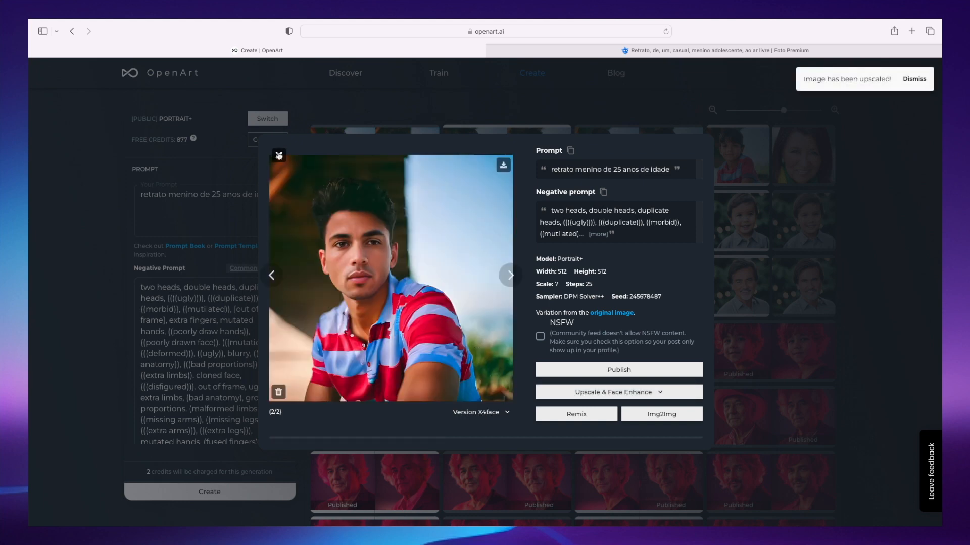
{"action": "left_click", "coordinate": [278, 156]}
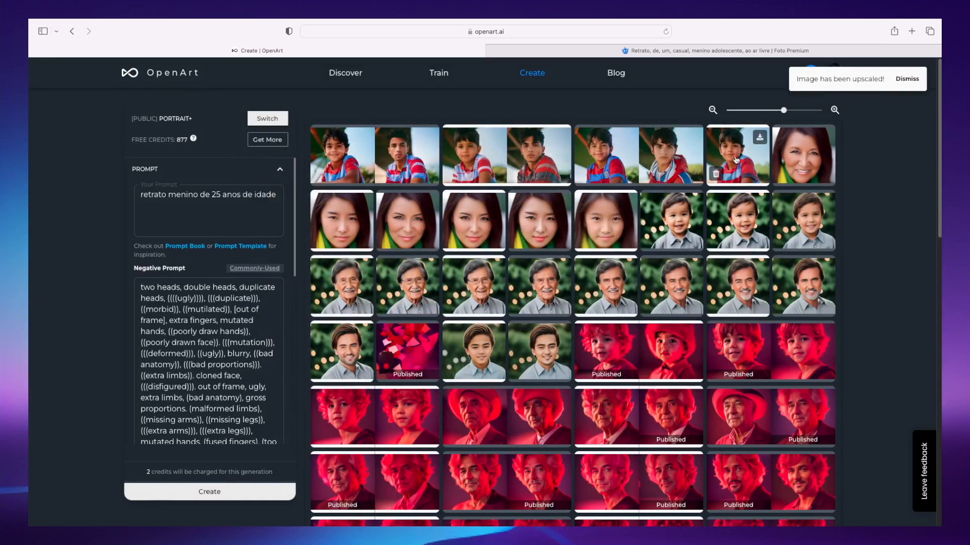
Step: Compare the upscaled 10-, 15- and 20-year-old portraits by viewing each one enlarged, and return to the gallery
{"action": "left_click", "coordinate": [736, 161]}
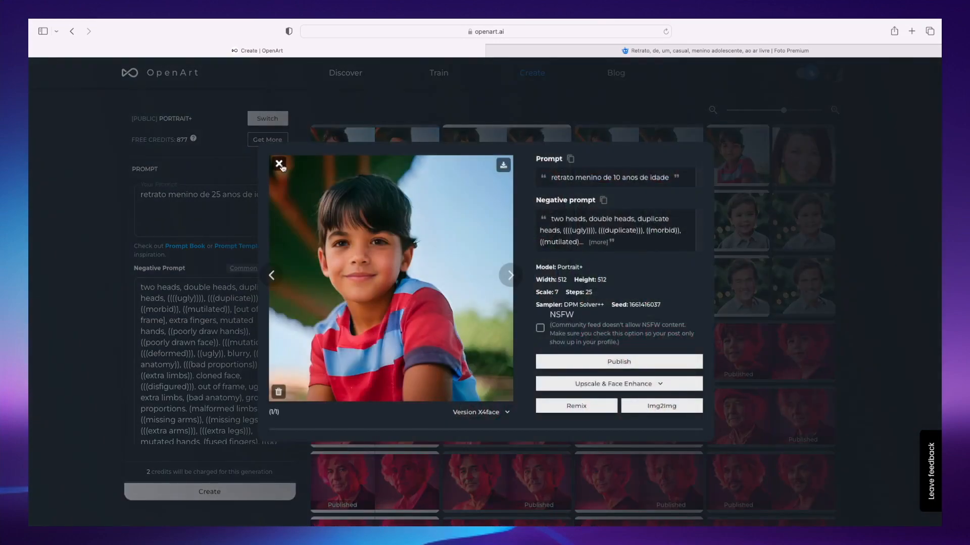
{"action": "left_click", "coordinate": [280, 166]}
{"action": "left_click", "coordinate": [608, 161]}
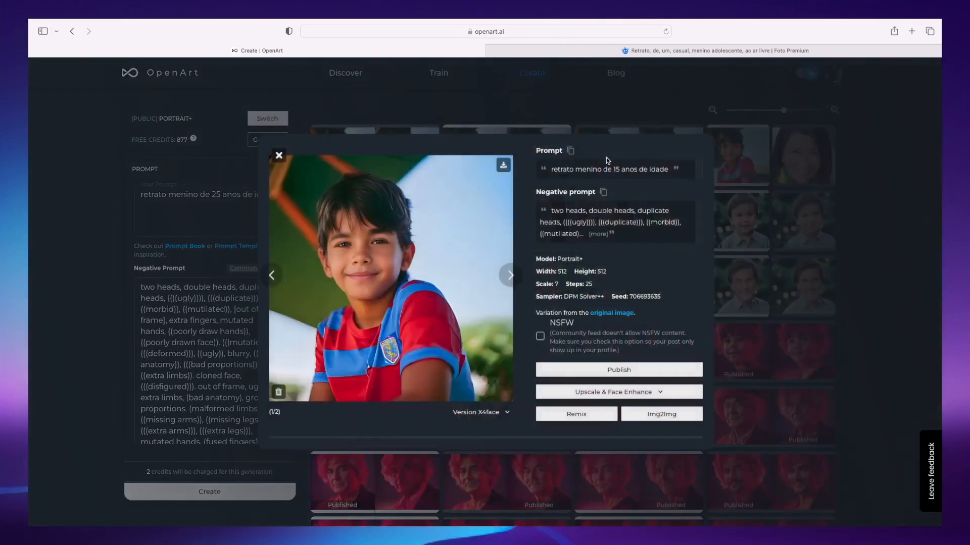
{"action": "left_click", "coordinate": [280, 157]}
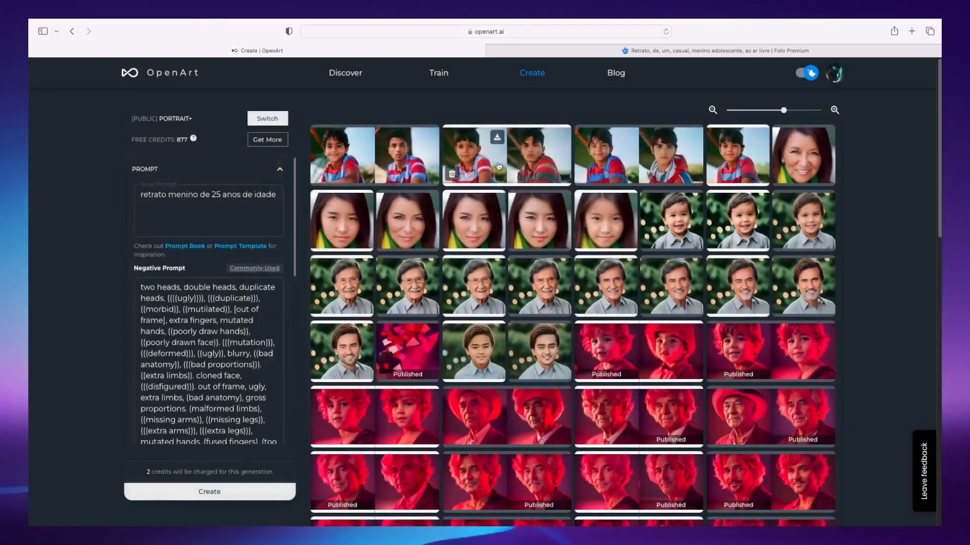
{"action": "left_click", "coordinate": [734, 169]}
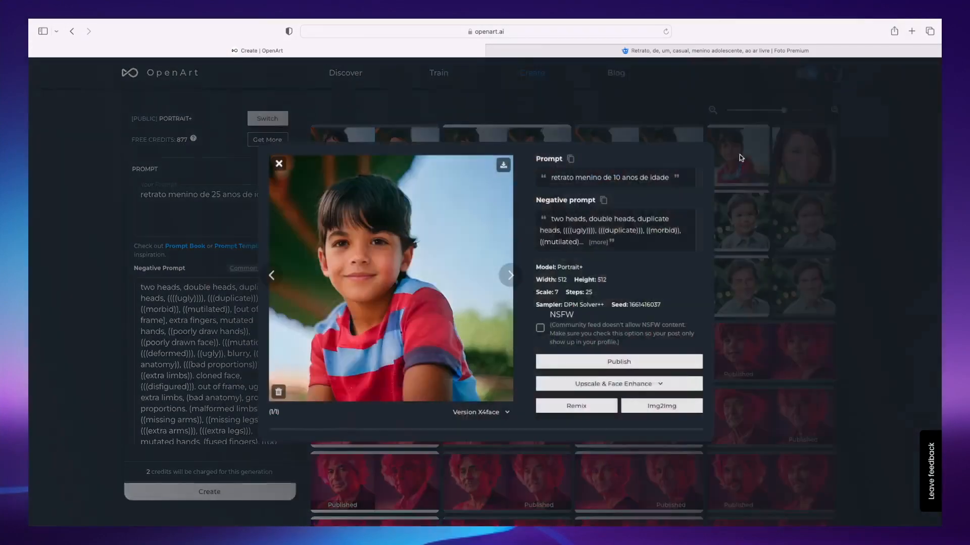
{"action": "left_click", "coordinate": [279, 164]}
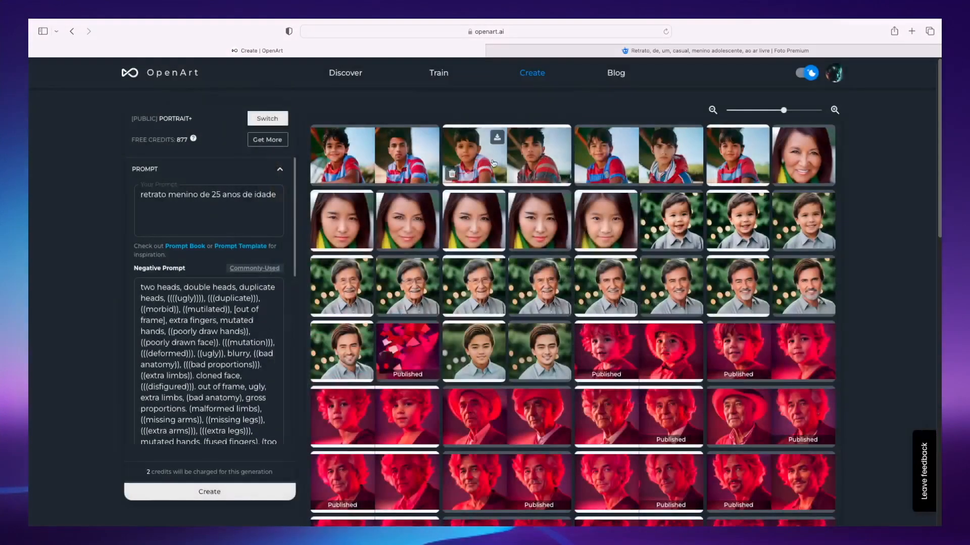
{"action": "left_click", "coordinate": [607, 157]}
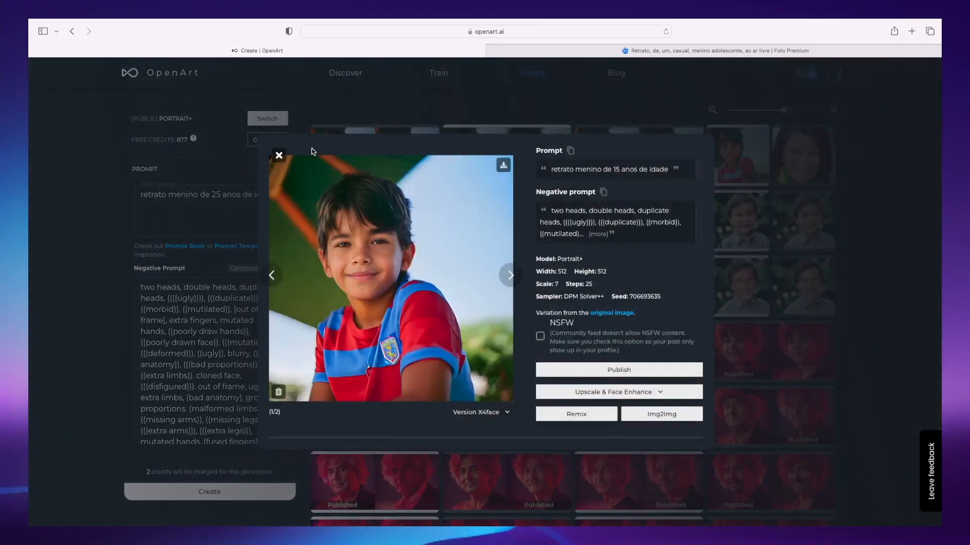
{"action": "left_click", "coordinate": [278, 157]}
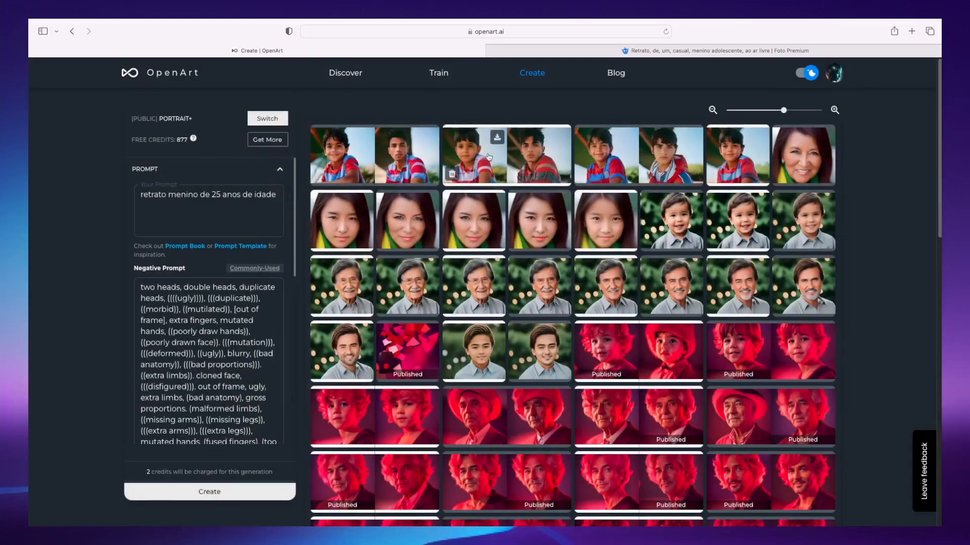
{"action": "left_click", "coordinate": [536, 153]}
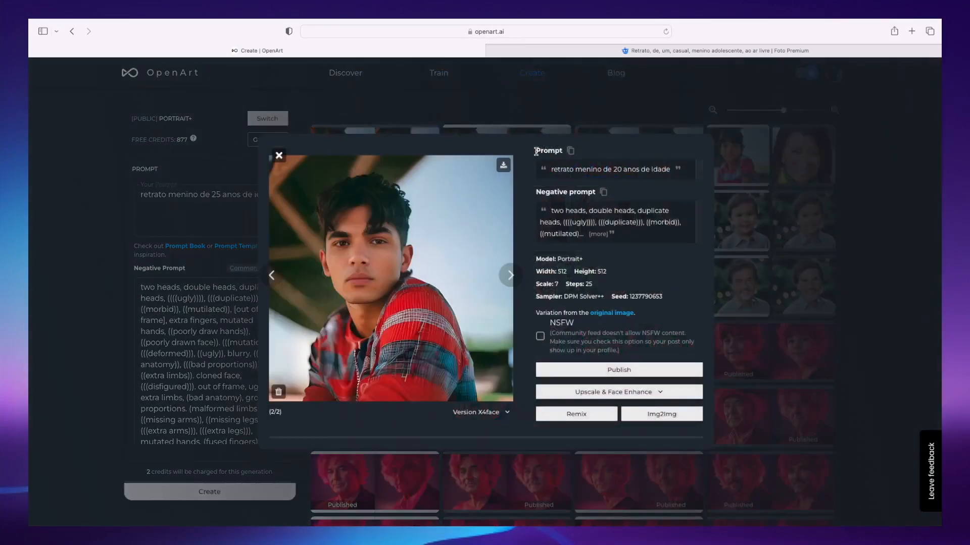
{"action": "left_click", "coordinate": [280, 157]}
Step: Change the age in the prompt to 35, giving "retrato menino de 35 anos de idade", and generate the images
{"action": "left_click", "coordinate": [222, 196]}
{"action": "key", "text": "Left"}
{"action": "key", "text": "BackSpace"}
{"action": "type", "text": "3"}
{"action": "left_click", "coordinate": [244, 492]}
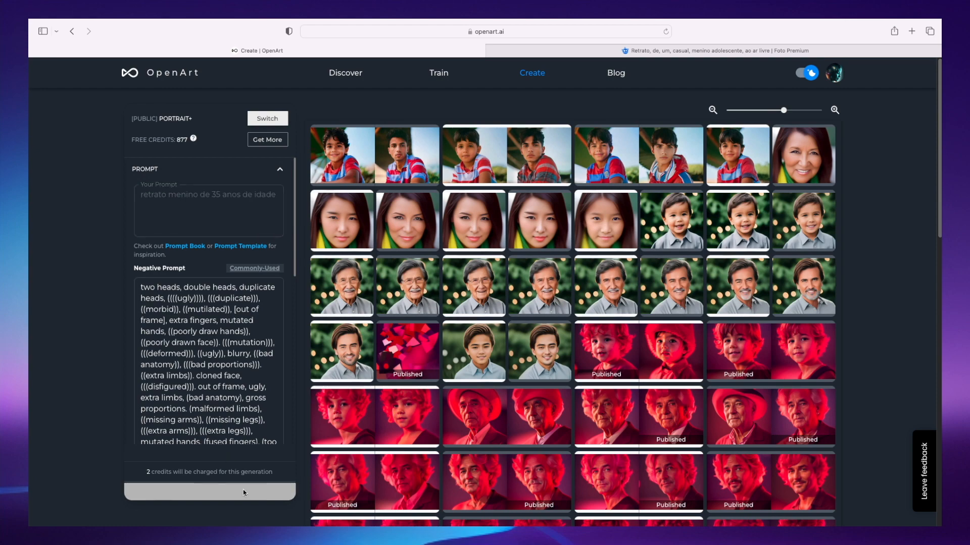
Step: Review the two 35-year-old results and upscale the first one with 4x + Face
{"action": "left_click", "coordinate": [410, 159]}
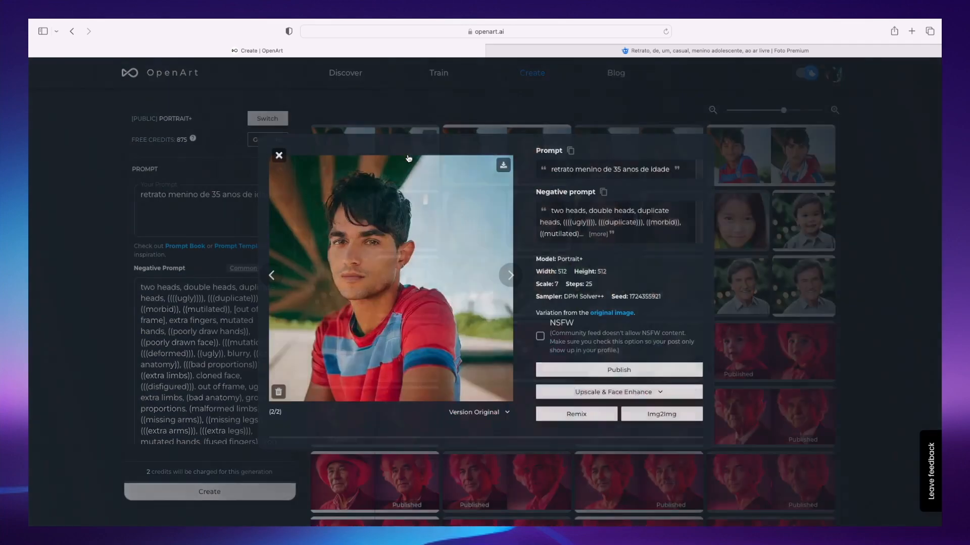
{"action": "left_click", "coordinate": [277, 156]}
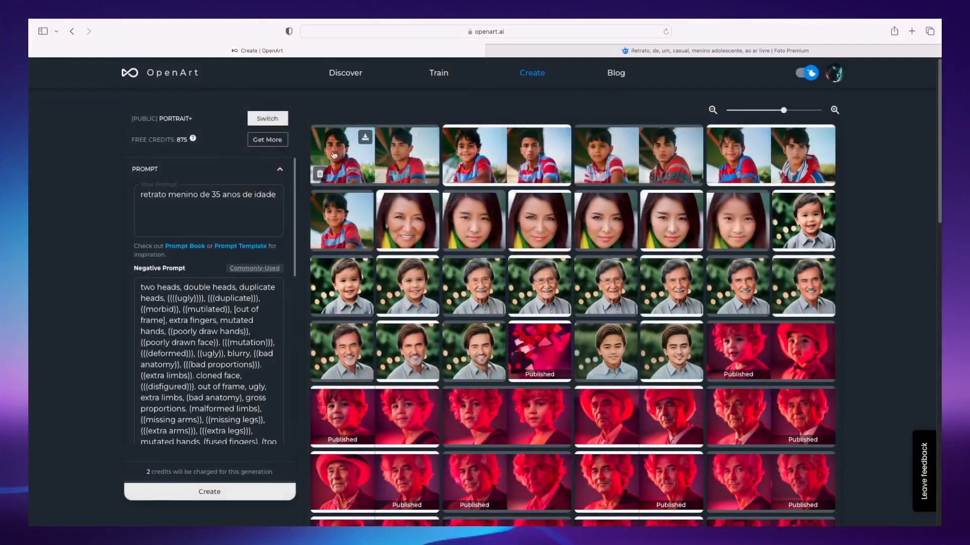
{"action": "left_click", "coordinate": [334, 151]}
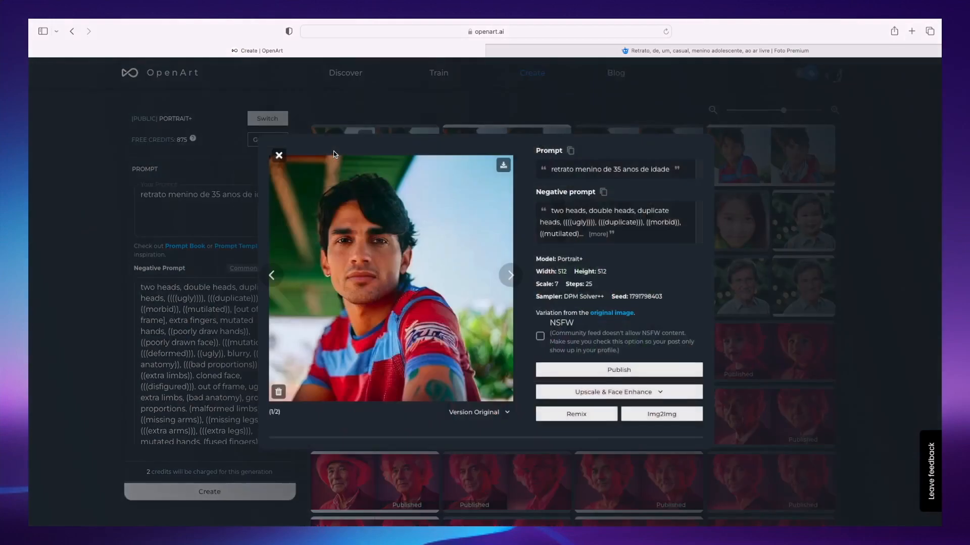
{"action": "left_click", "coordinate": [619, 392]}
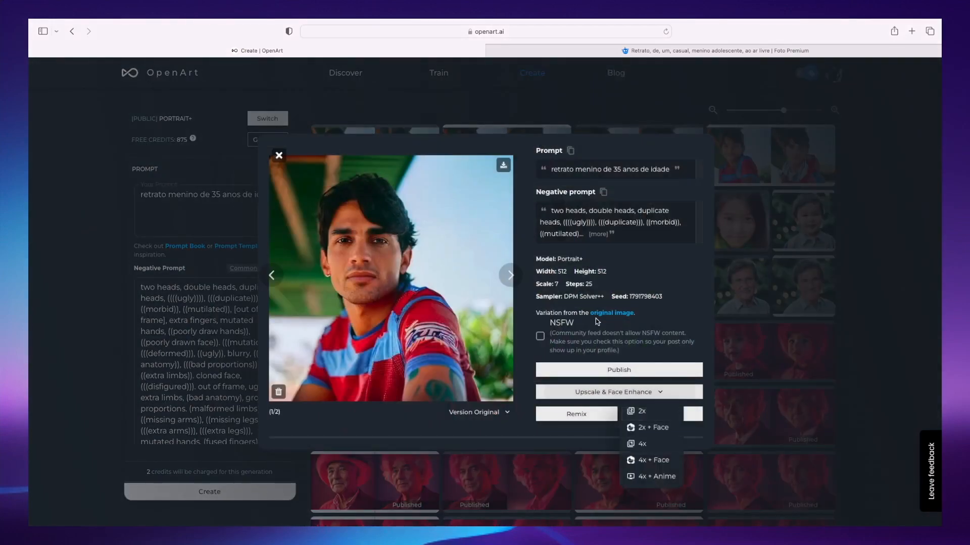
{"action": "left_click", "coordinate": [659, 462]}
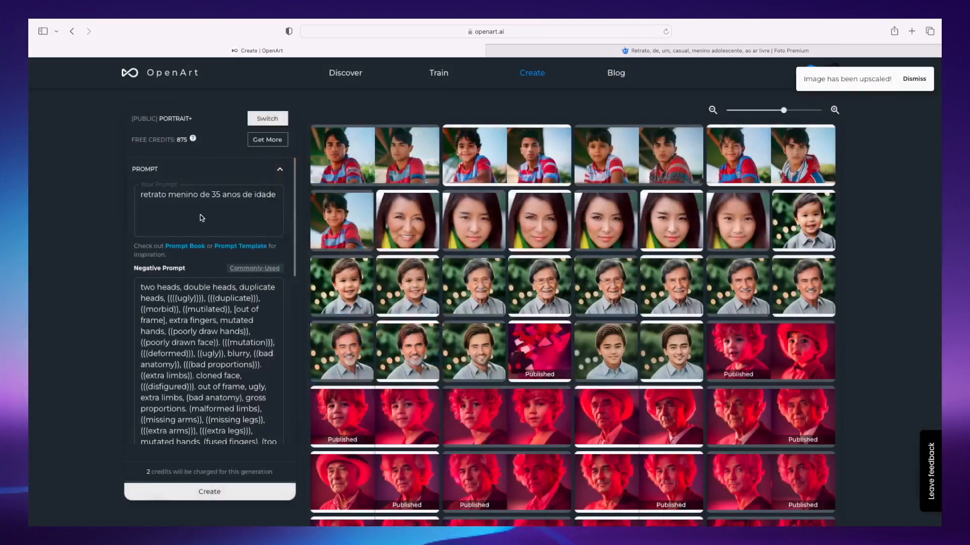
Step: Change the age in the prompt to 45, giving "retrato menino de 45 anos de idade", and generate the images
{"action": "left_click", "coordinate": [215, 194]}
{"action": "key", "text": "BackSpace"}
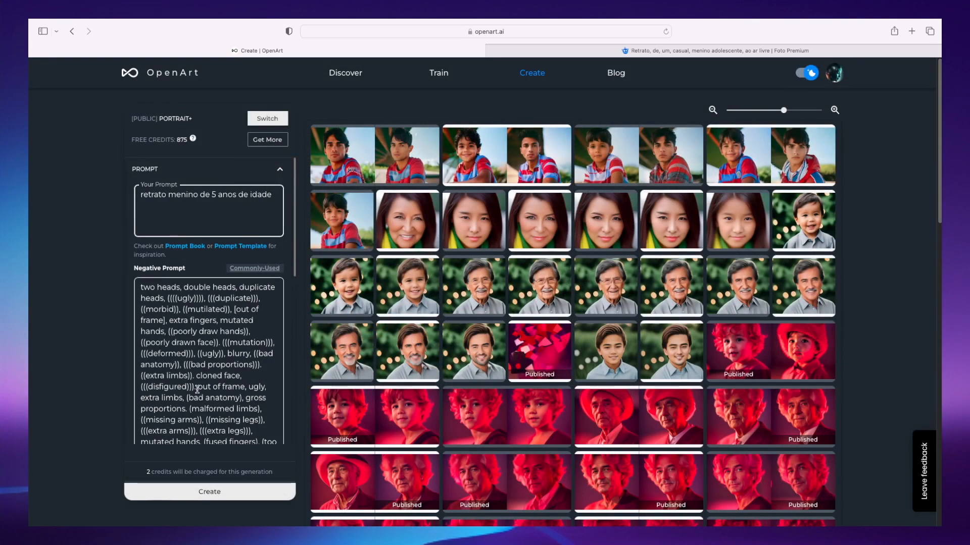
{"action": "type", "text": "4"}
{"action": "left_click", "coordinate": [240, 493]}
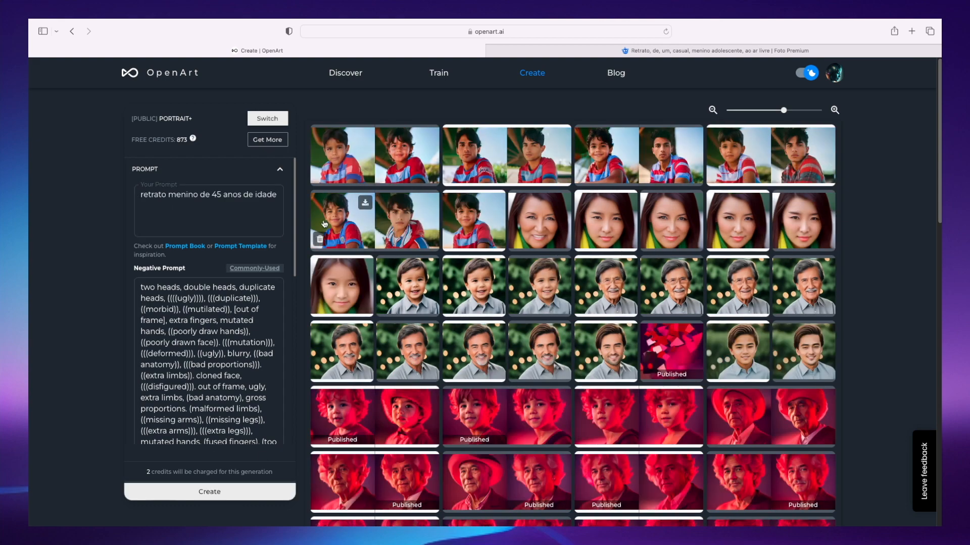
Step: Review the two child-like 45-year-old results, delete both, and generate the images again with the same prompt
{"action": "left_click", "coordinate": [402, 152]}
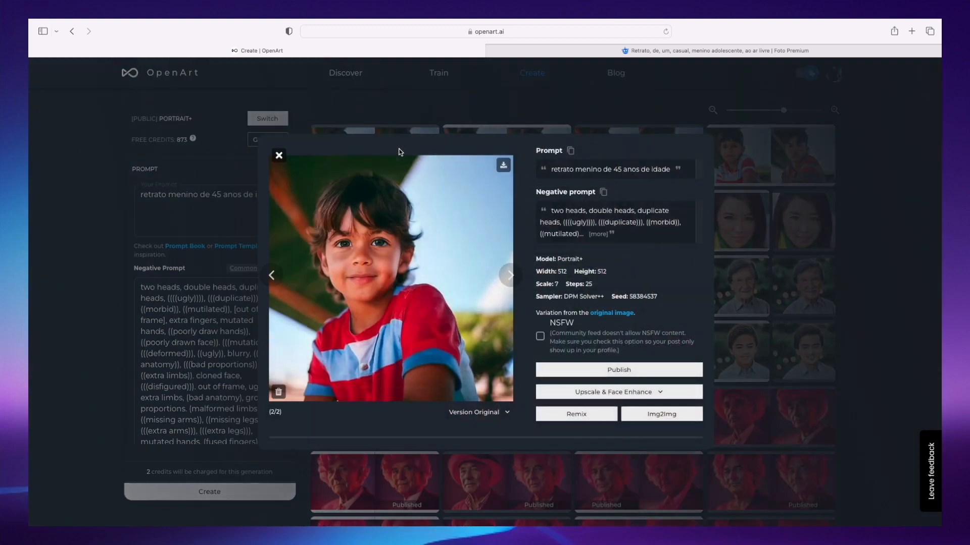
{"action": "left_click", "coordinate": [278, 156]}
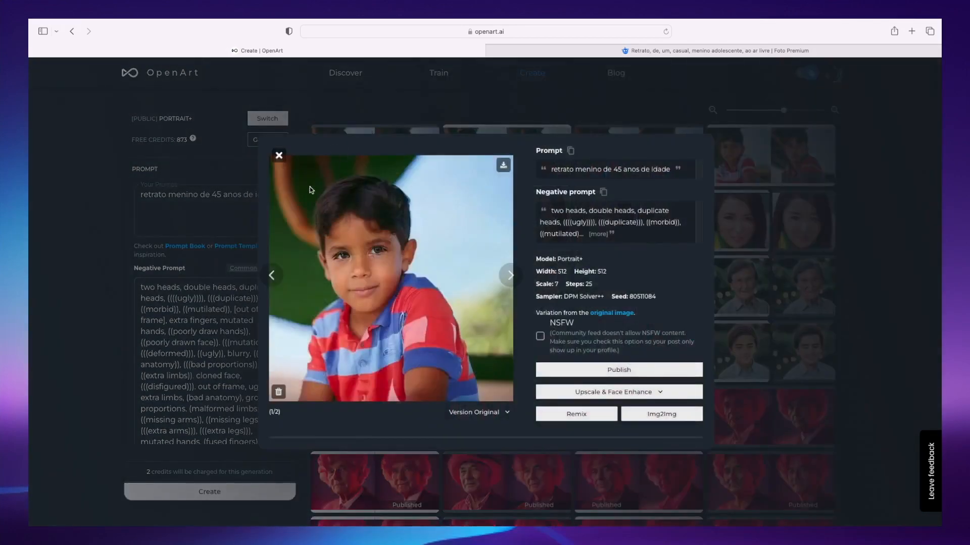
{"action": "left_click", "coordinate": [278, 156]}
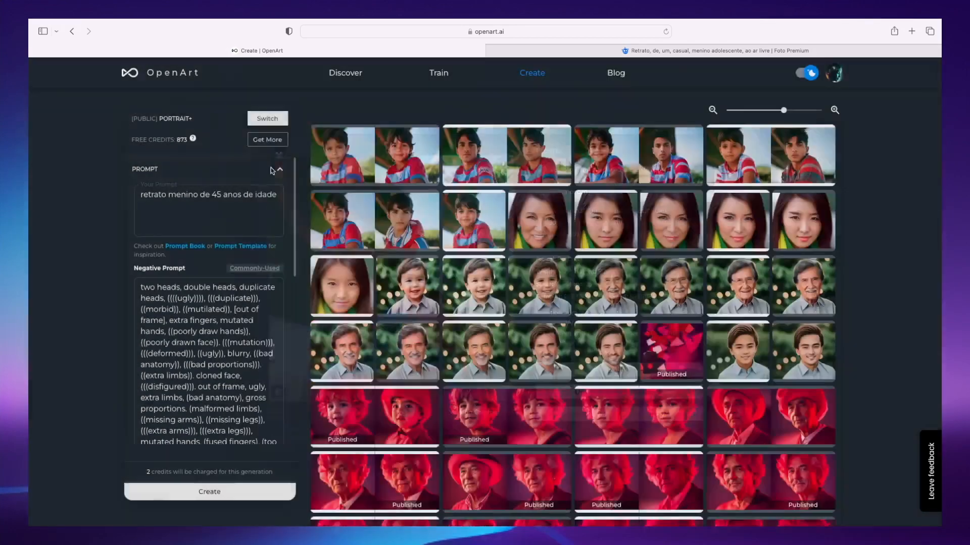
{"action": "mouse_move", "coordinate": [342, 163]}
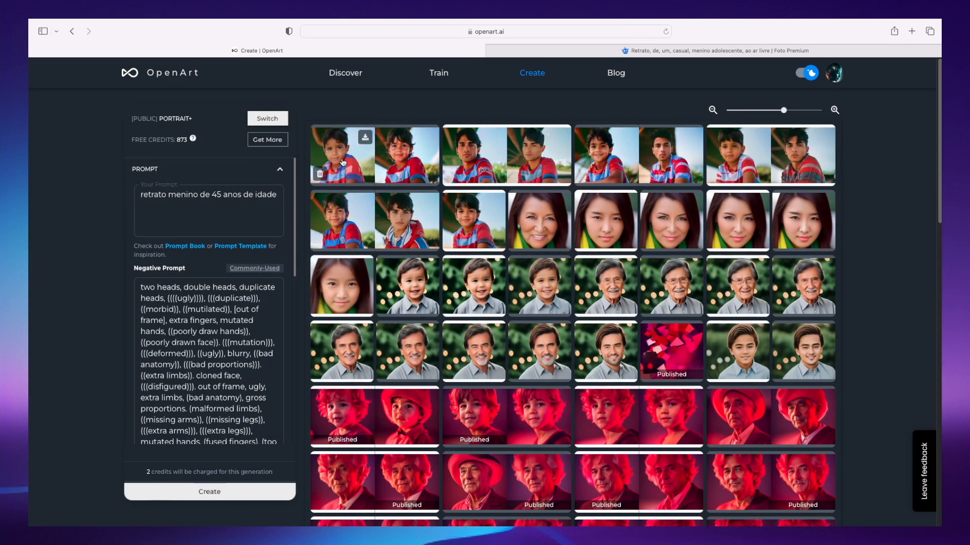
{"action": "left_click", "coordinate": [320, 174]}
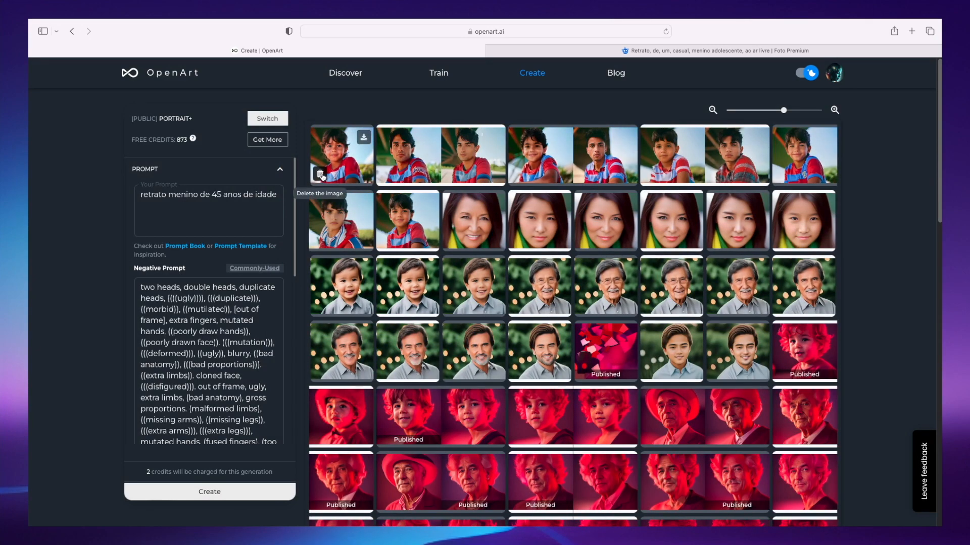
{"action": "left_click", "coordinate": [322, 176]}
{"action": "left_click", "coordinate": [234, 498]}
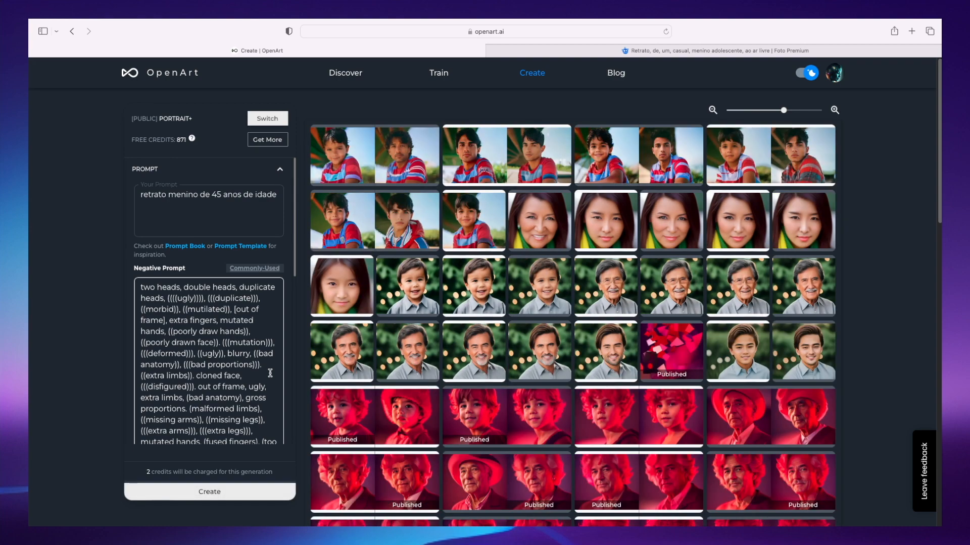
Step: Review the new 45-year-old results, upscale the second one, the curly-haired man, with 4x + Face, and return to the gallery
{"action": "left_click", "coordinate": [355, 156]}
{"action": "left_click", "coordinate": [282, 158]}
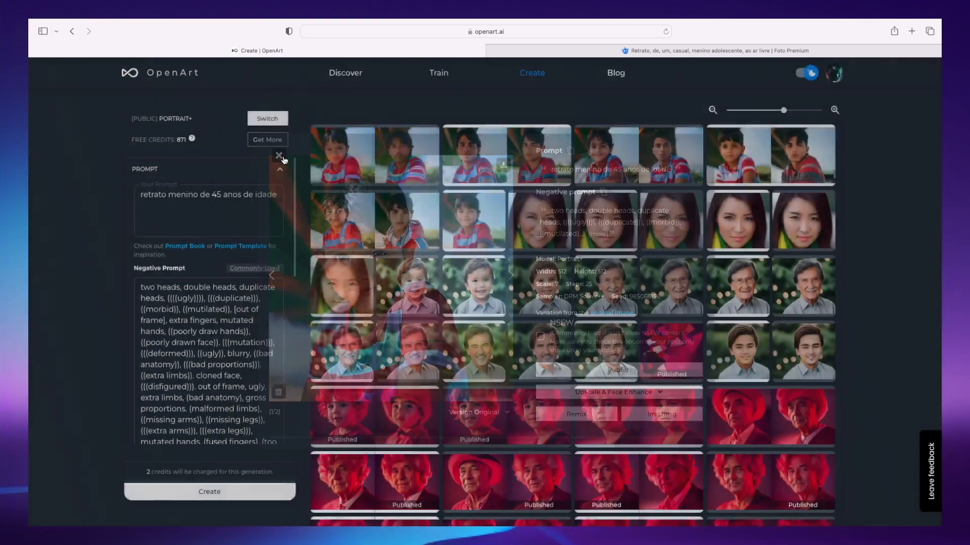
{"action": "left_click", "coordinate": [404, 150]}
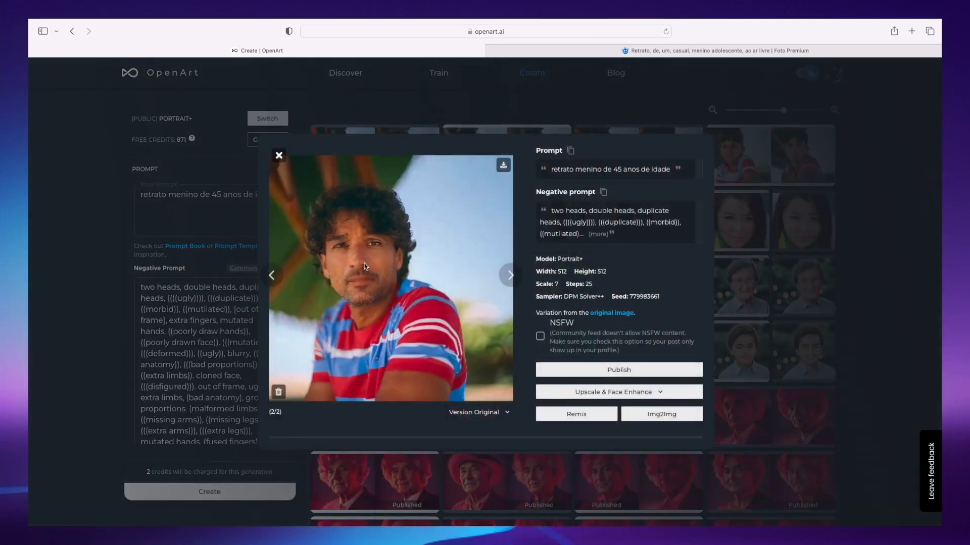
{"action": "left_click", "coordinate": [604, 393]}
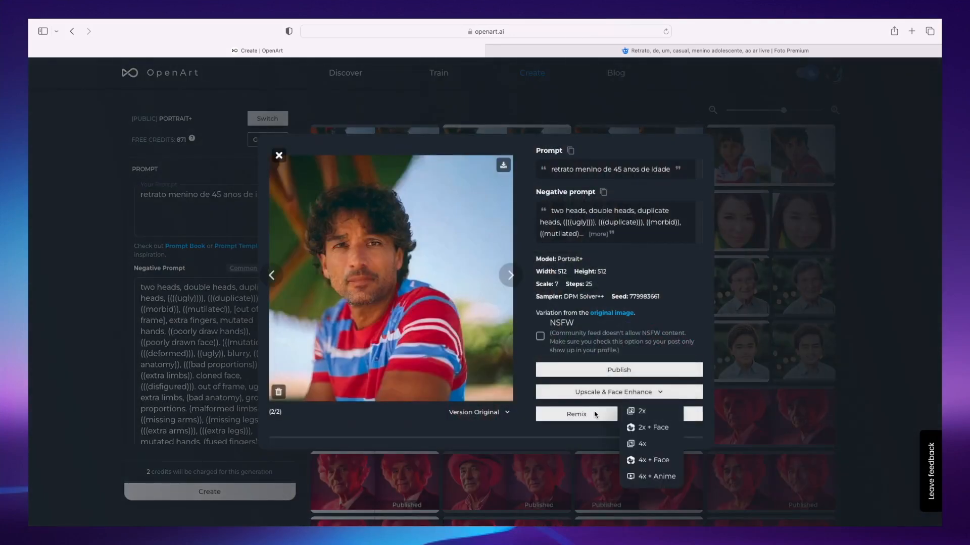
{"action": "left_click", "coordinate": [646, 460]}
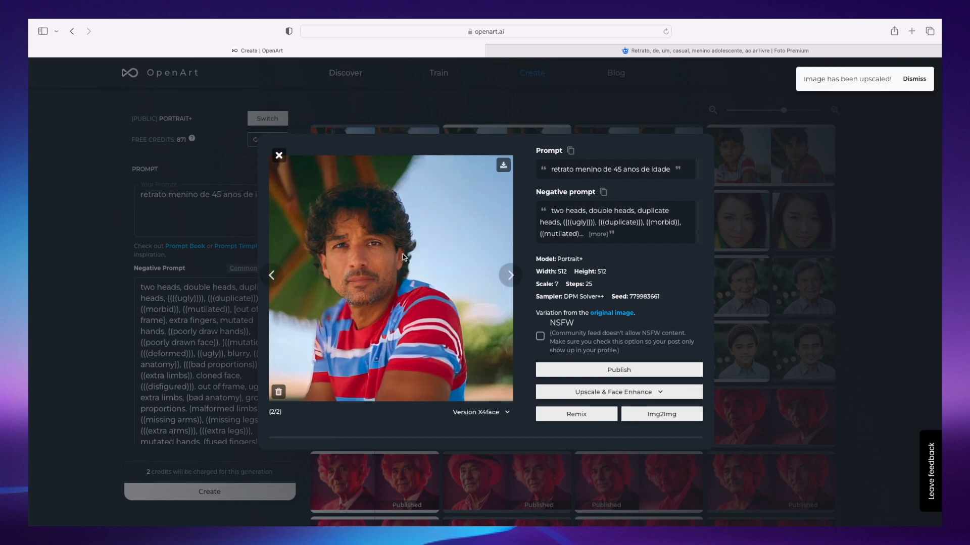
{"action": "left_click", "coordinate": [279, 156]}
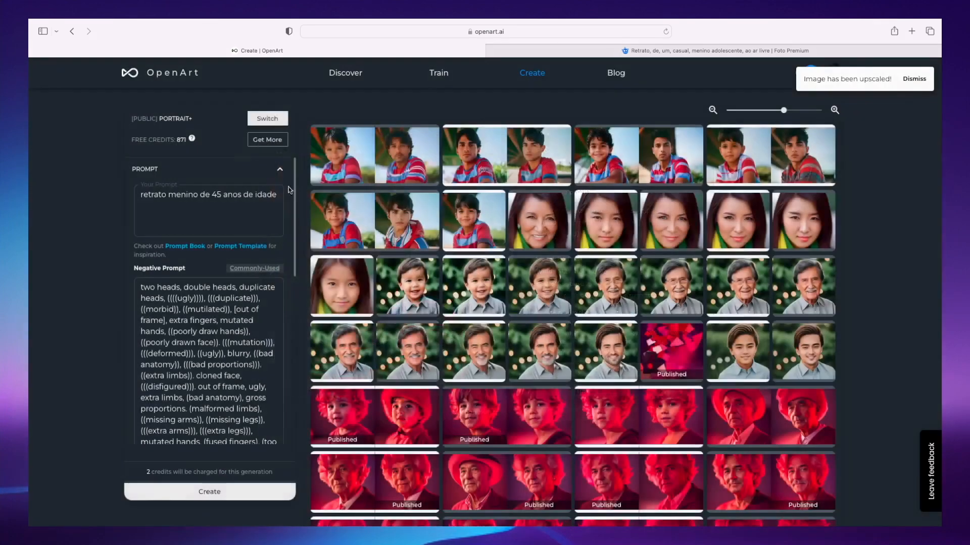
Step: Change the age in the prompt to 55, giving "retrato menino de 55 anos de idade", and generate the images
{"action": "left_click", "coordinate": [216, 193]}
{"action": "key", "text": "BackSpace"}
{"action": "type", "text": "5"}
{"action": "left_click", "coordinate": [236, 489]}
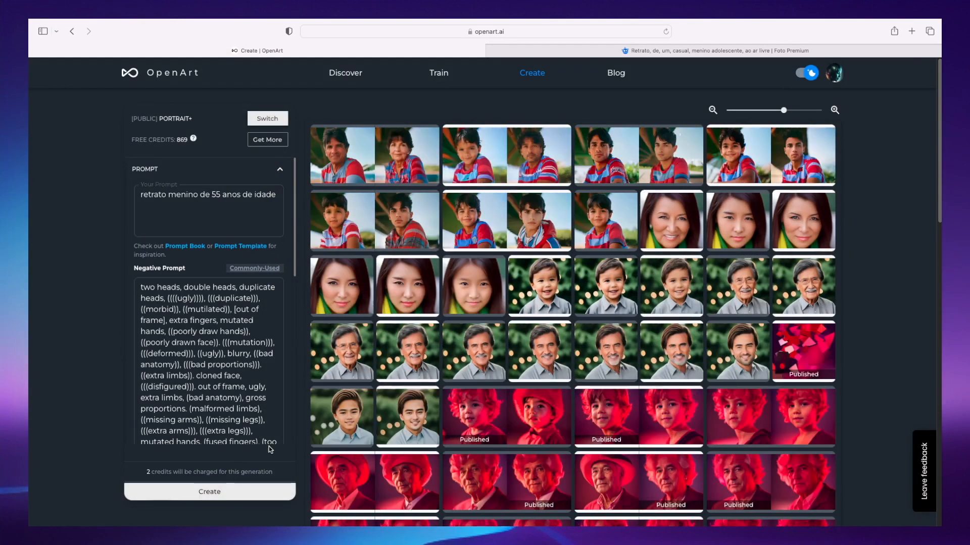
Step: Review the two 55-year-old results and upscale the first one, the man in the striped polo shirt, with 4x + Face
{"action": "mouse_move", "coordinate": [336, 194]}
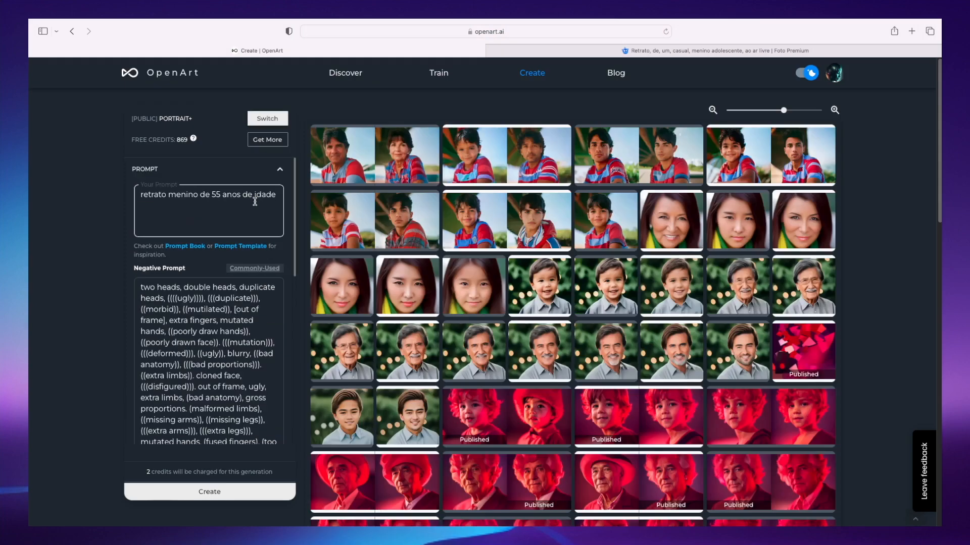
{"action": "left_click", "coordinate": [403, 151]}
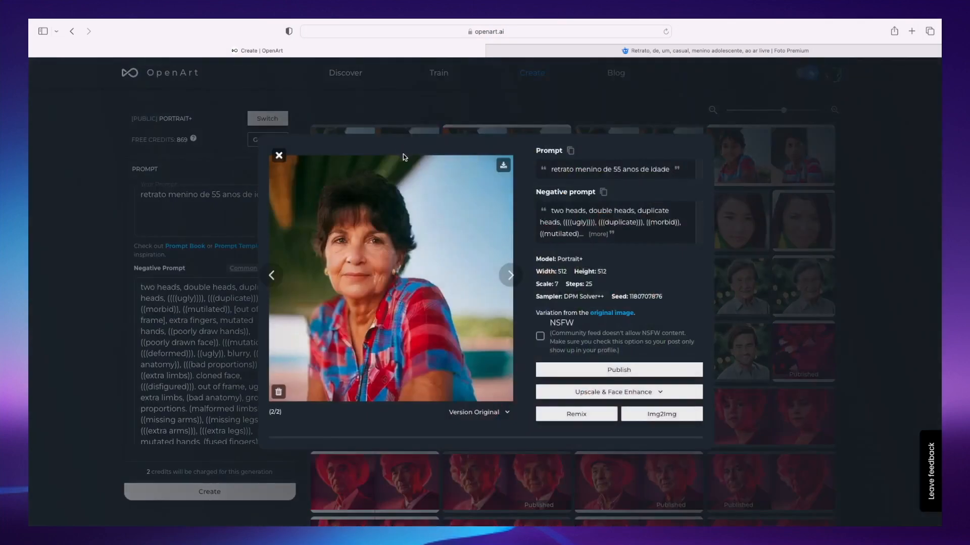
{"action": "left_click", "coordinate": [279, 156]}
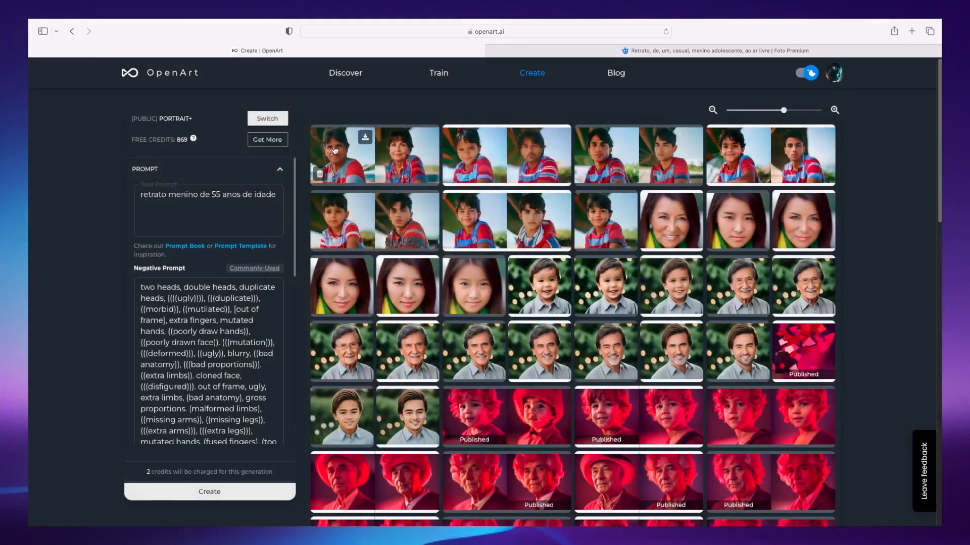
{"action": "left_click", "coordinate": [335, 147]}
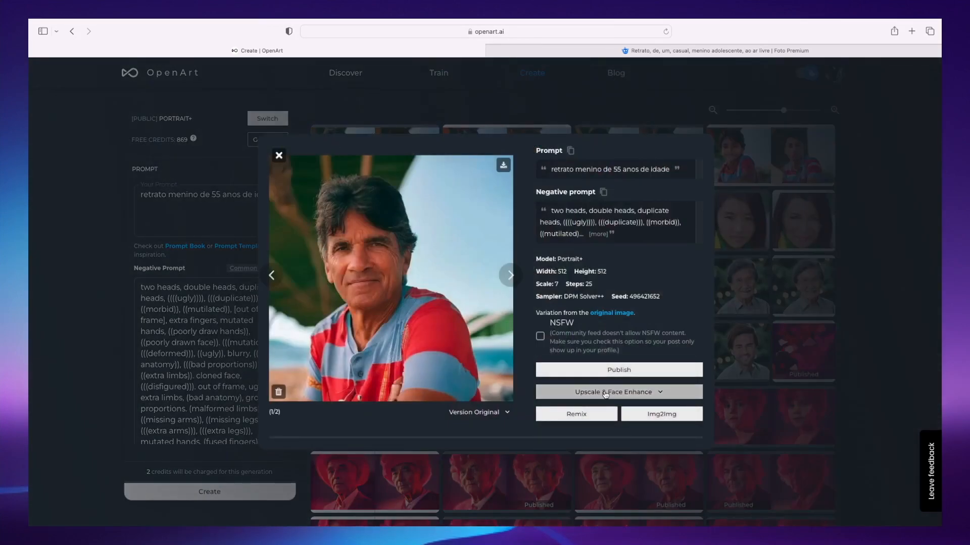
{"action": "left_click", "coordinate": [571, 392]}
{"action": "left_click", "coordinate": [653, 460]}
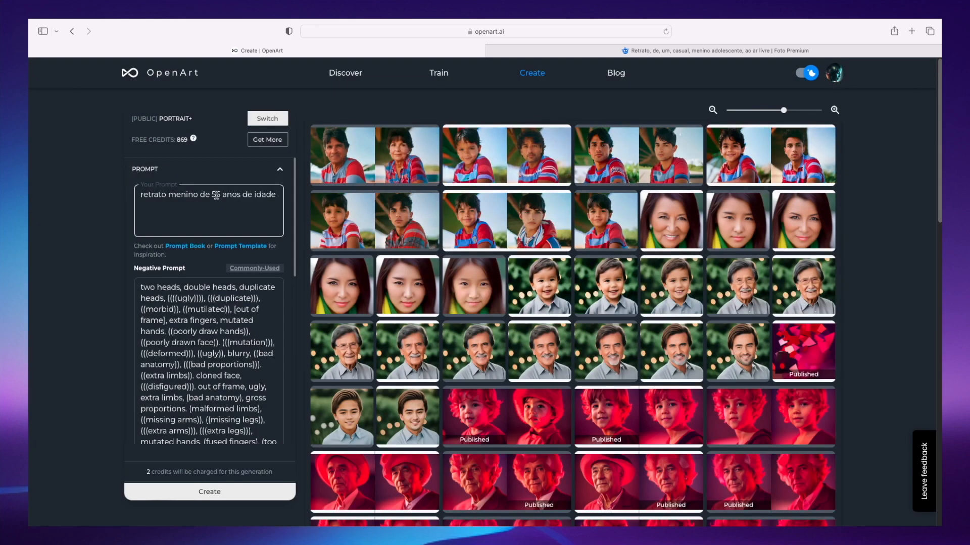
Step: Change the age in the prompt to 65, giving "retrato menino de 65 anos de idade", and generate the images
{"action": "left_click", "coordinate": [216, 197]}
{"action": "key", "text": "BackSpace"}
{"action": "type", "text": "6"}
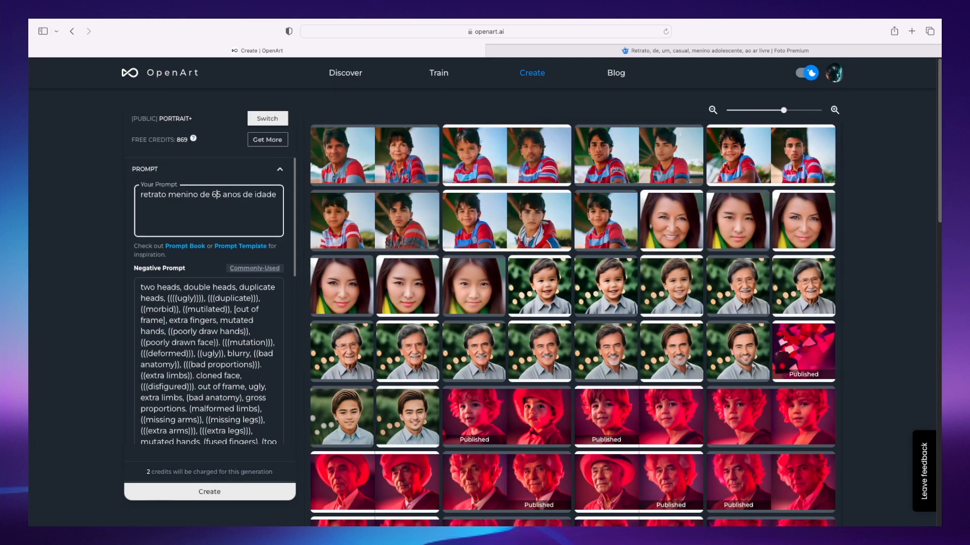
{"action": "left_click", "coordinate": [234, 499]}
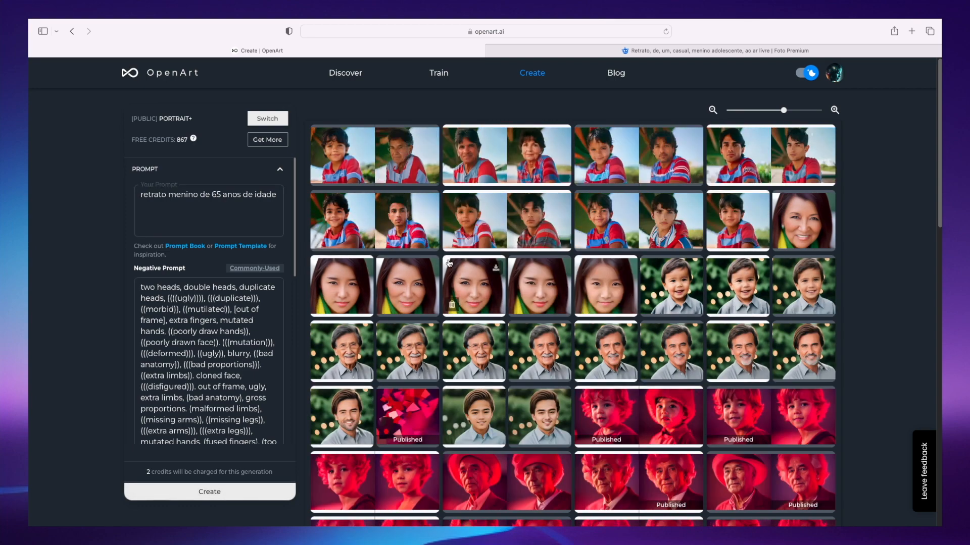
Step: Upscale the second 65-year-old result, the man with glasses, with 4x + Face, and view the original 10-year-old boy's portrait
{"action": "left_click", "coordinate": [402, 155]}
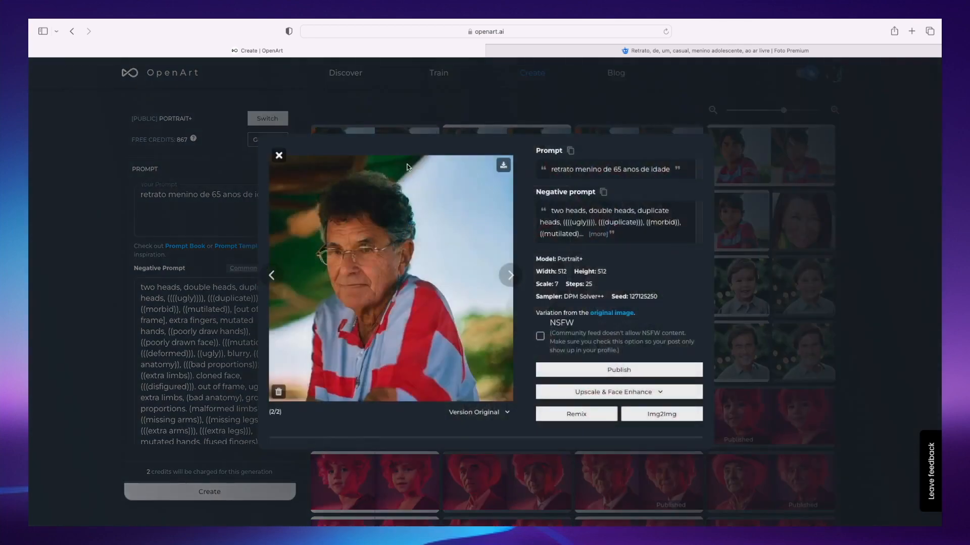
{"action": "left_click", "coordinate": [568, 393]}
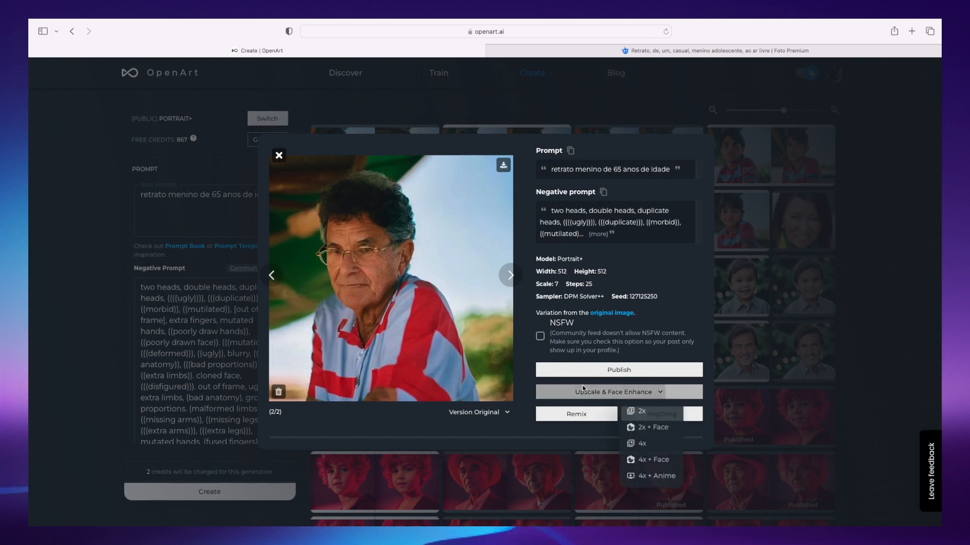
{"action": "left_click", "coordinate": [640, 457]}
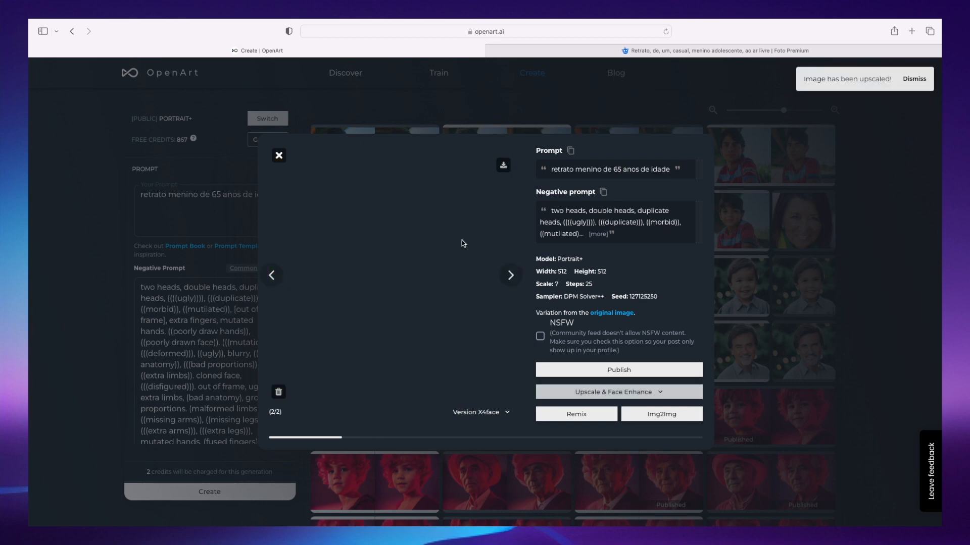
{"action": "left_click", "coordinate": [279, 155]}
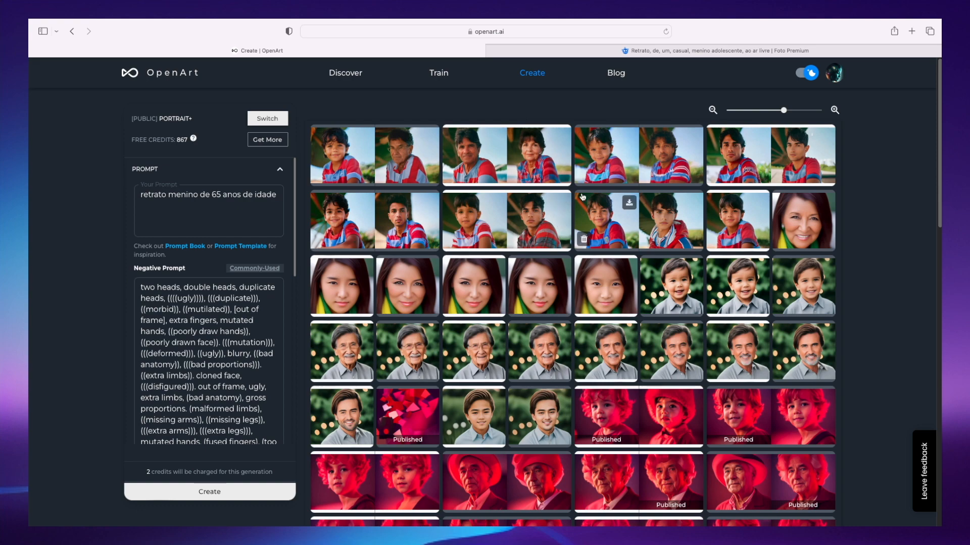
{"action": "left_click", "coordinate": [734, 223]}
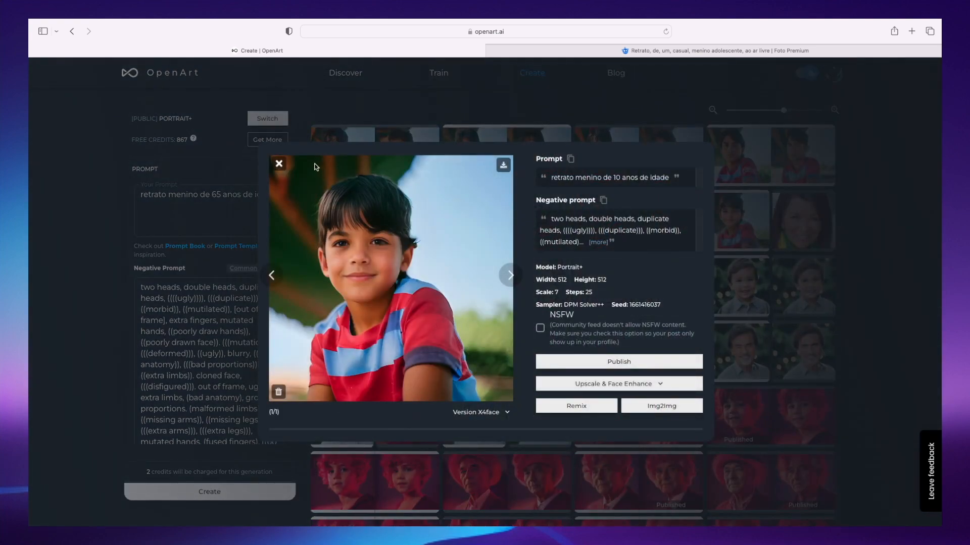
{"action": "left_click", "coordinate": [279, 163]}
Step: Change the age in the prompt to 5, giving "retrato menino de 5 anos de idade", and generate the images
{"action": "scroll", "coordinate": [253, 222], "scroll_direction": "down", "scroll_amount": 10}
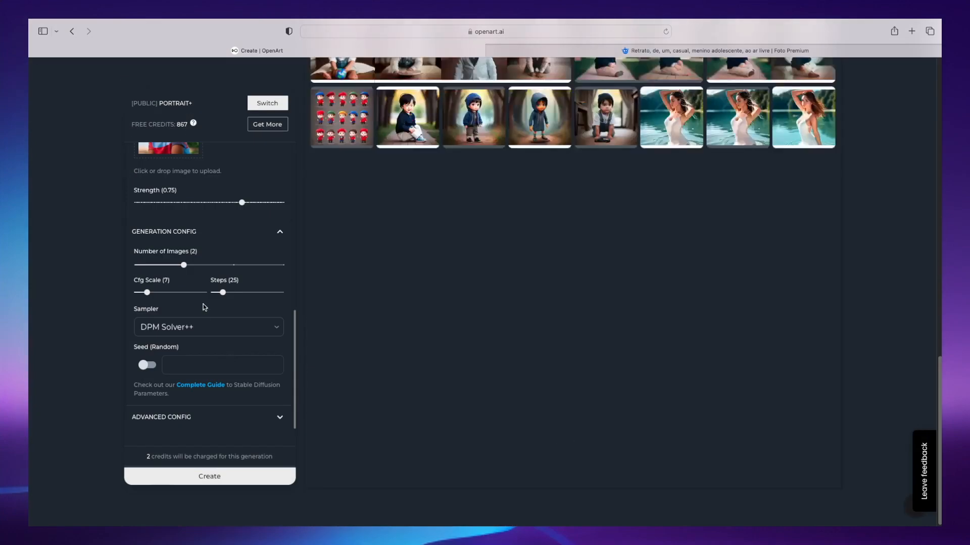
{"action": "scroll", "coordinate": [207, 314], "scroll_direction": "up", "scroll_amount": 10}
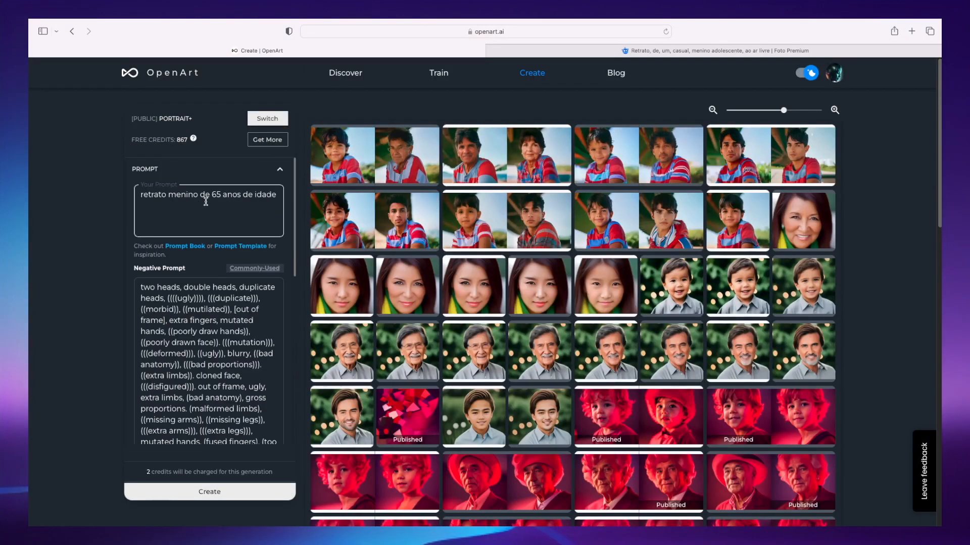
{"action": "left_click", "coordinate": [217, 196]}
{"action": "key", "text": "BackSpace"}
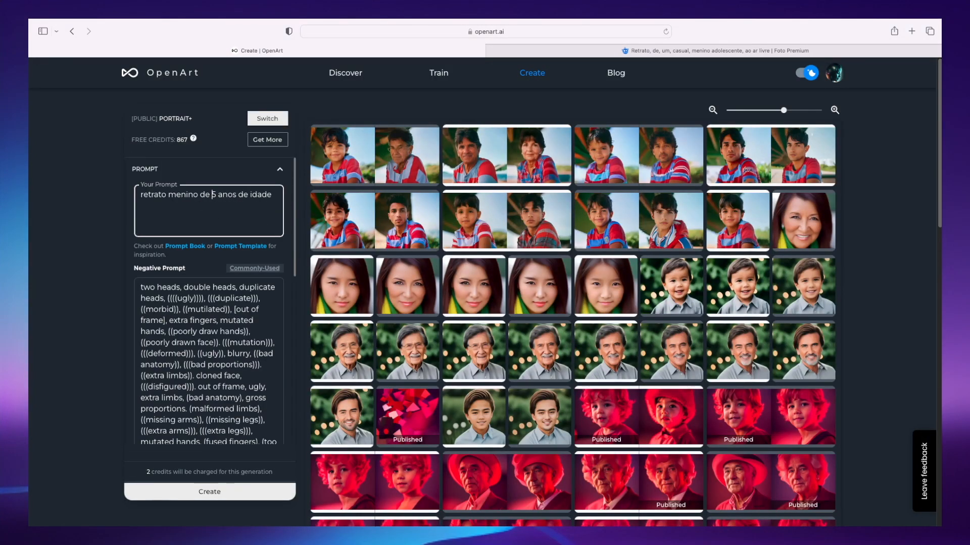
{"action": "left_click", "coordinate": [255, 491]}
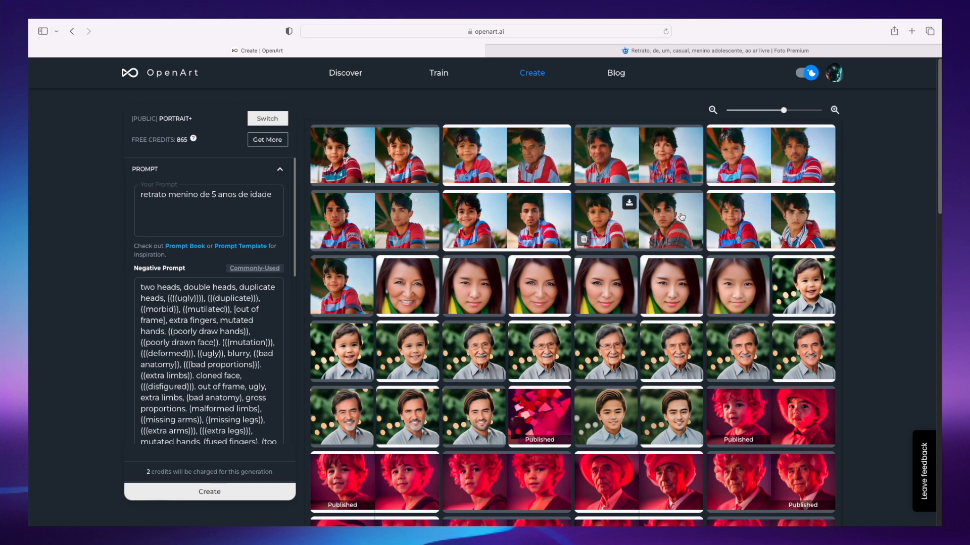
Step: Upscale the first 5-year-old result, the boy in the striped polo shirt, with 4x + Face, and return to the gallery
{"action": "left_click", "coordinate": [348, 153]}
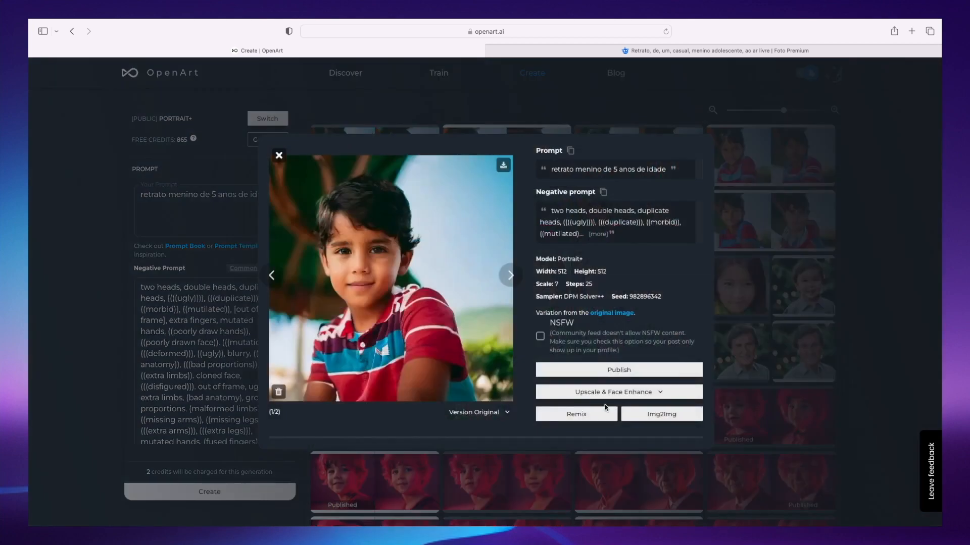
{"action": "left_click", "coordinate": [595, 391]}
{"action": "left_click", "coordinate": [651, 460]}
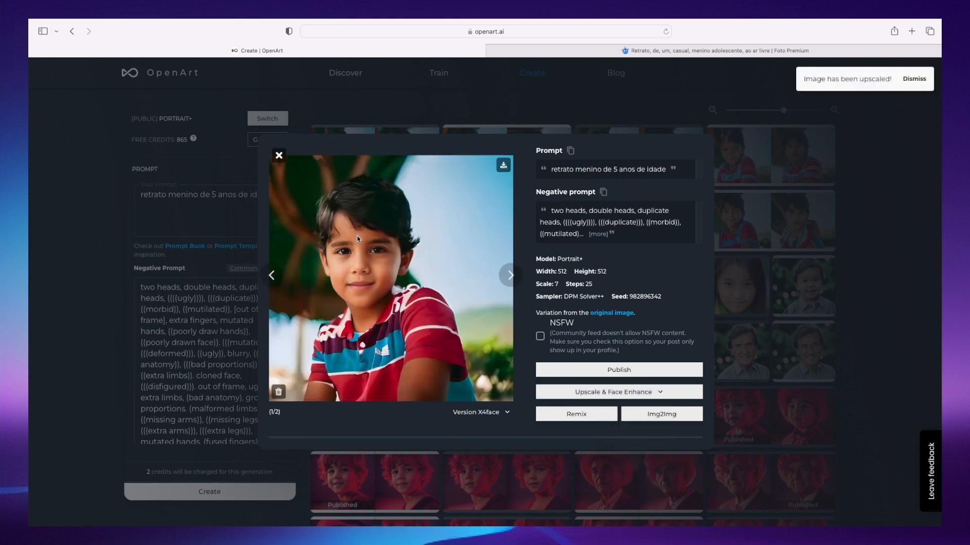
{"action": "left_click", "coordinate": [278, 159]}
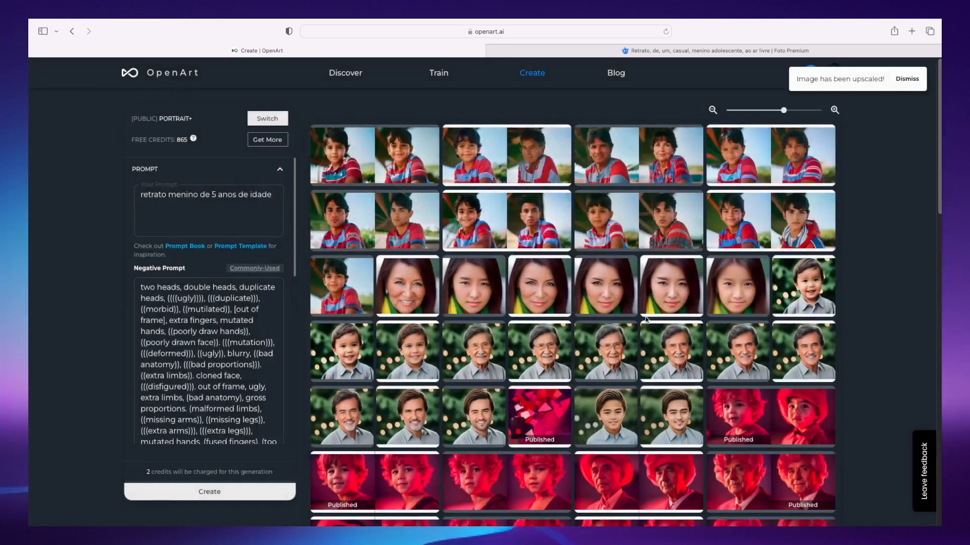
Step: Change the age in the prompt to 2, giving "retrato menino de 2 anos de idade", and generate the images
{"action": "left_click", "coordinate": [214, 194]}
{"action": "key", "text": "BackSpace"}
{"action": "type", "text": "3"}
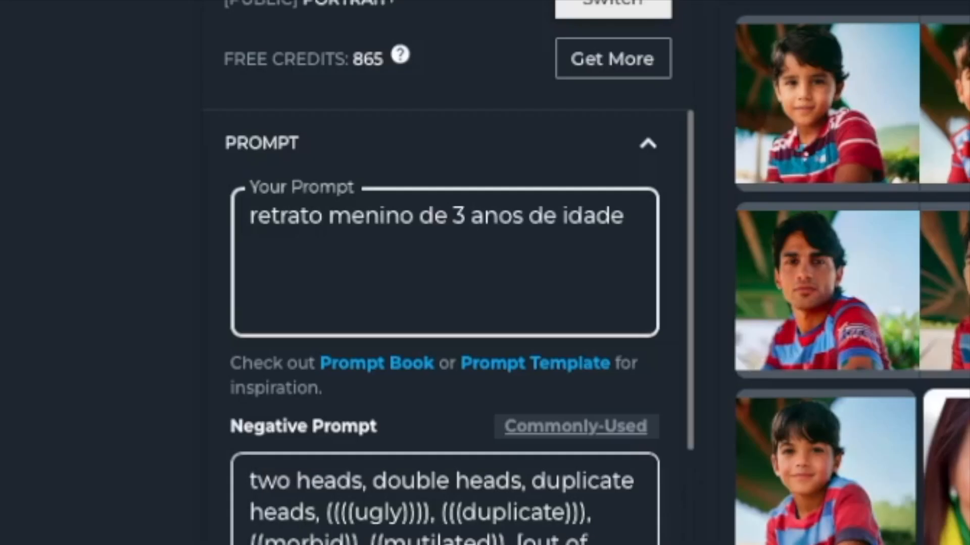
{"action": "key", "text": "BackSpace"}
{"action": "type", "text": "2"}
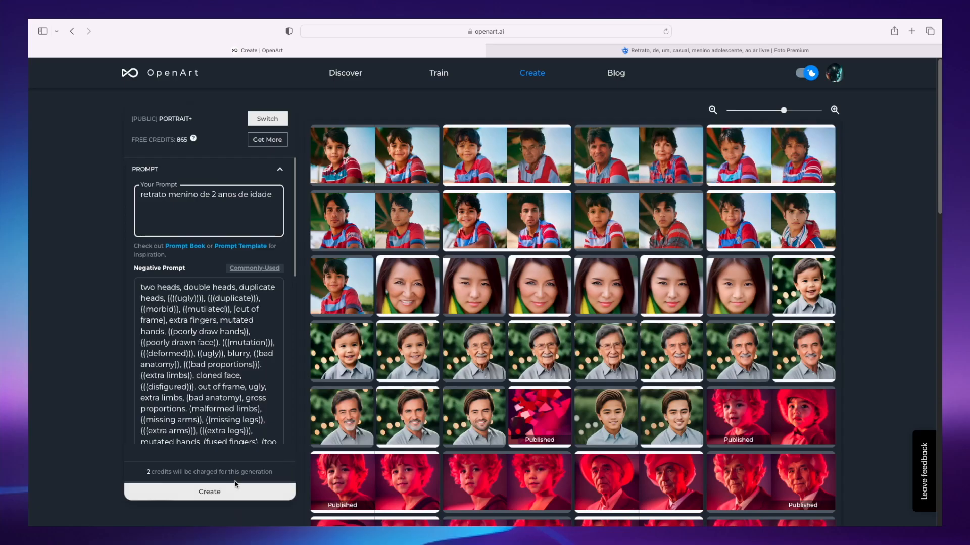
{"action": "left_click", "coordinate": [230, 491]}
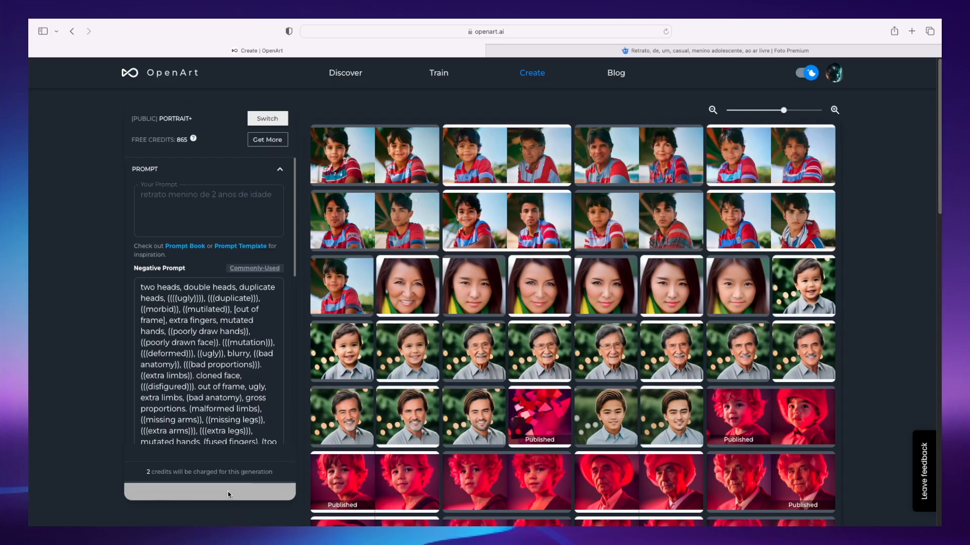
Step: Upscale the first 2-year-old result, the toddler in the red and blue polo shirt, with 4x + Face, and return to the gallery
{"action": "left_click", "coordinate": [343, 149]}
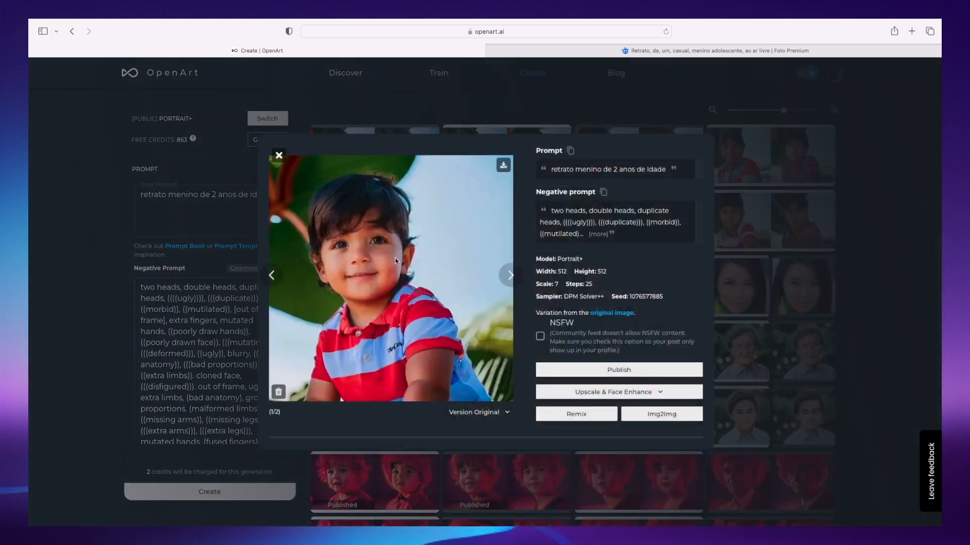
{"action": "left_click", "coordinate": [625, 396]}
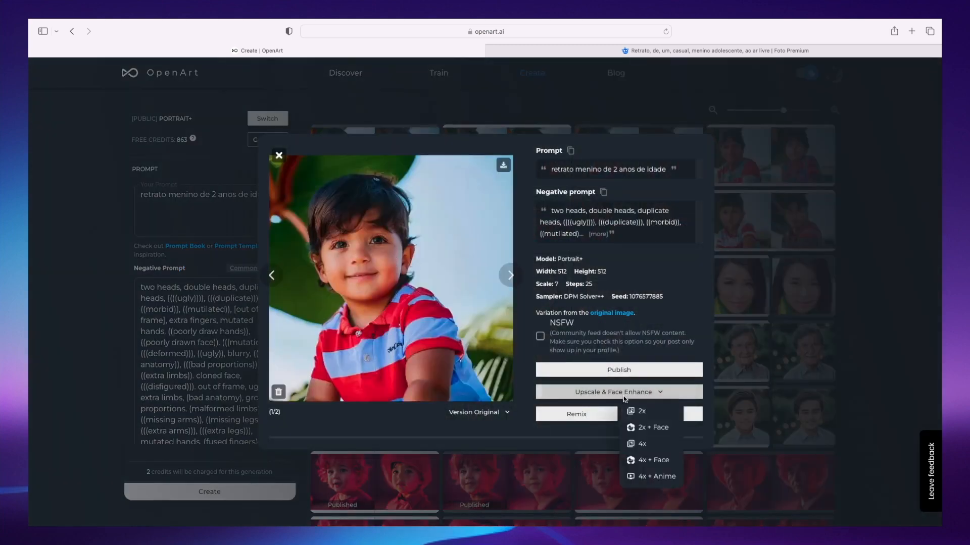
{"action": "left_click", "coordinate": [649, 460]}
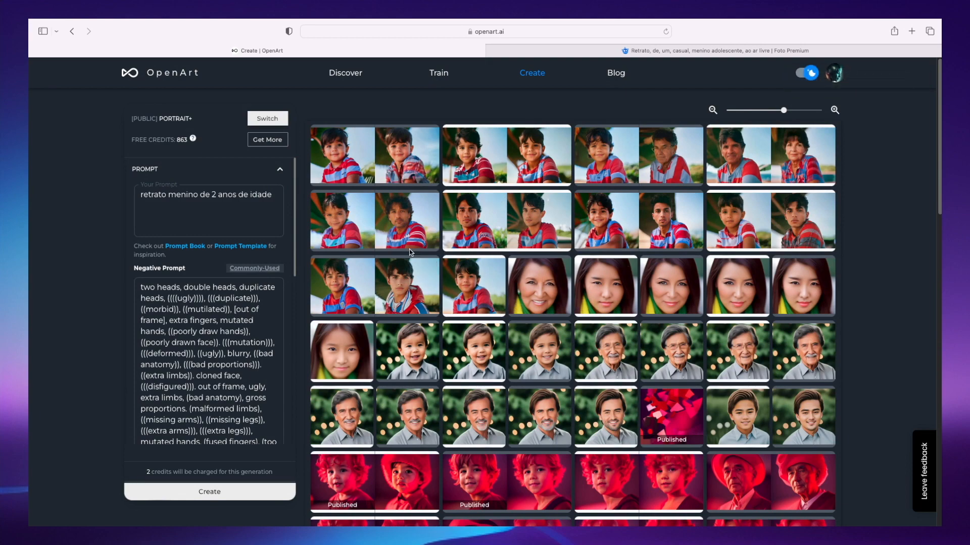
Step: Review the generation settings, the prompt wording, the gallery of aged versions and the original 10-year-old boy's portrait
{"action": "left_click", "coordinate": [220, 193]}
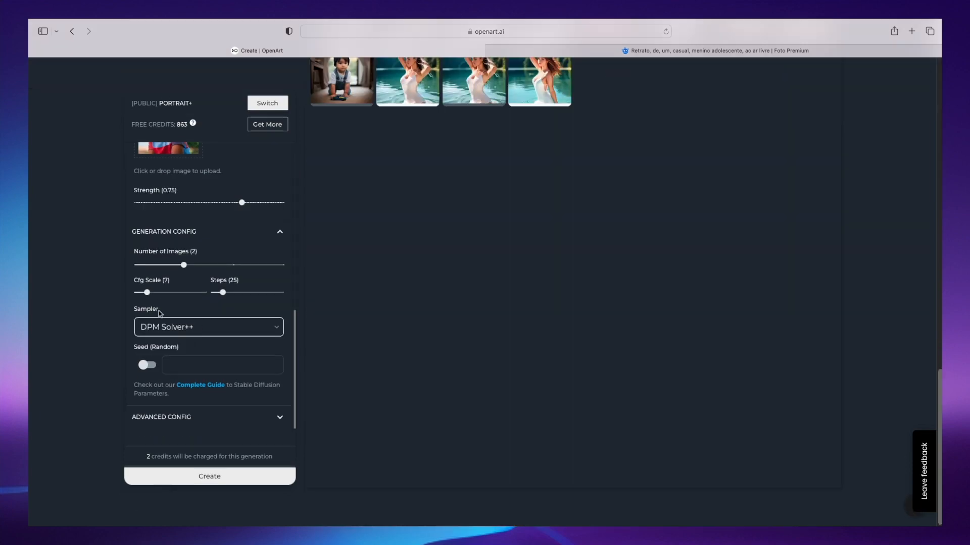
{"action": "scroll", "coordinate": [171, 324], "scroll_direction": "up", "scroll_amount": 5}
{"action": "scroll", "coordinate": [185, 337], "scroll_direction": "down", "scroll_amount": 1}
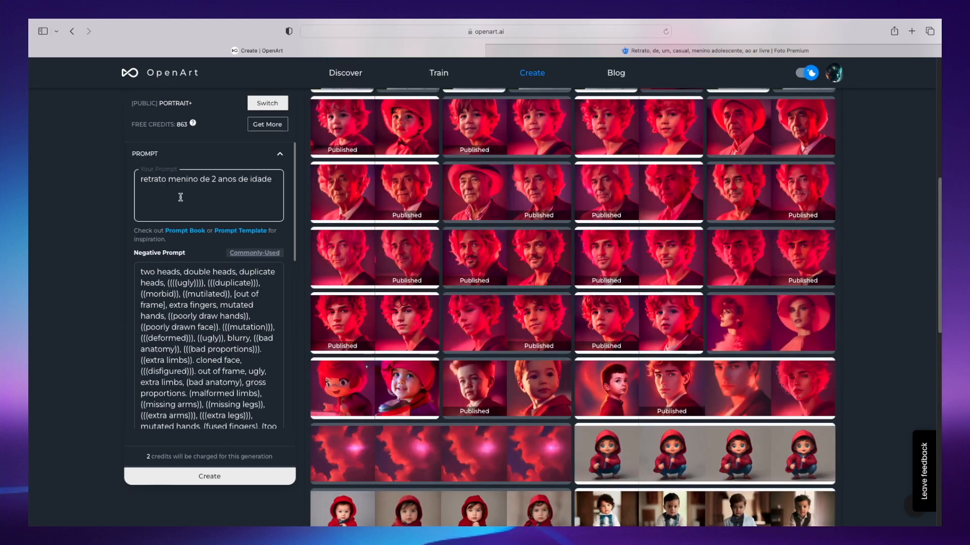
{"action": "left_click_drag", "start_coordinate": [142, 181], "coordinate": [197, 188]}
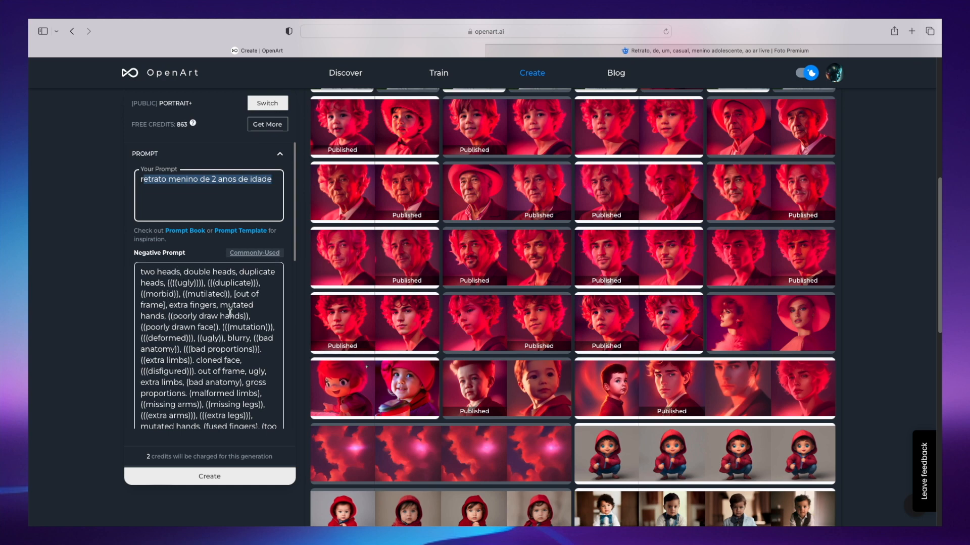
{"action": "scroll", "coordinate": [200, 207], "scroll_direction": "up", "scroll_amount": 7}
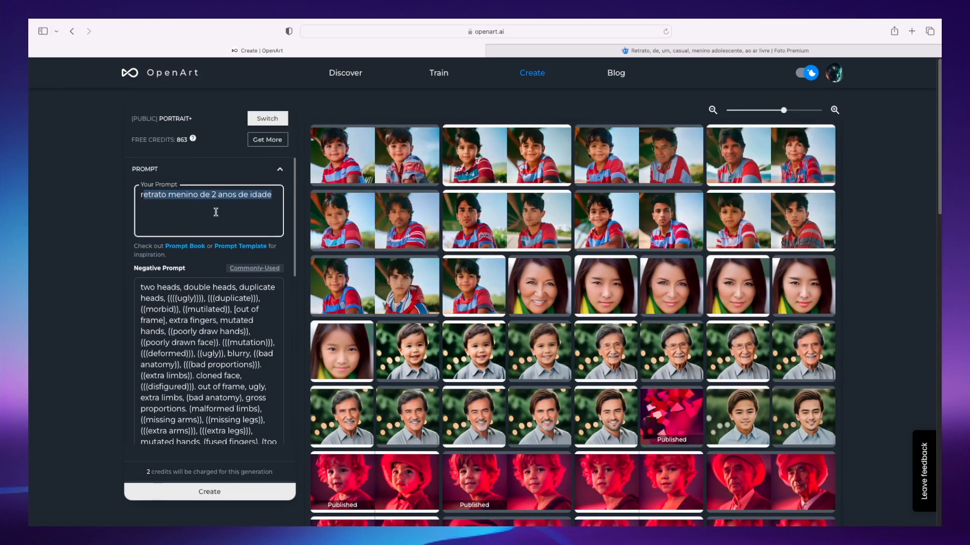
{"action": "scroll", "coordinate": [398, 254], "scroll_direction": "down", "scroll_amount": 1}
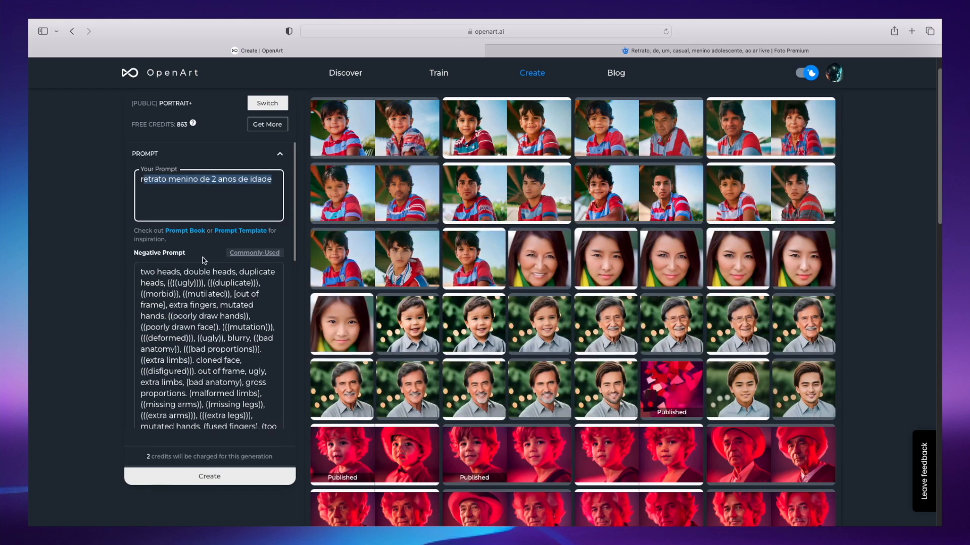
{"action": "scroll", "coordinate": [190, 251], "scroll_direction": "up", "scroll_amount": 1}
{"action": "left_click", "coordinate": [107, 192]}
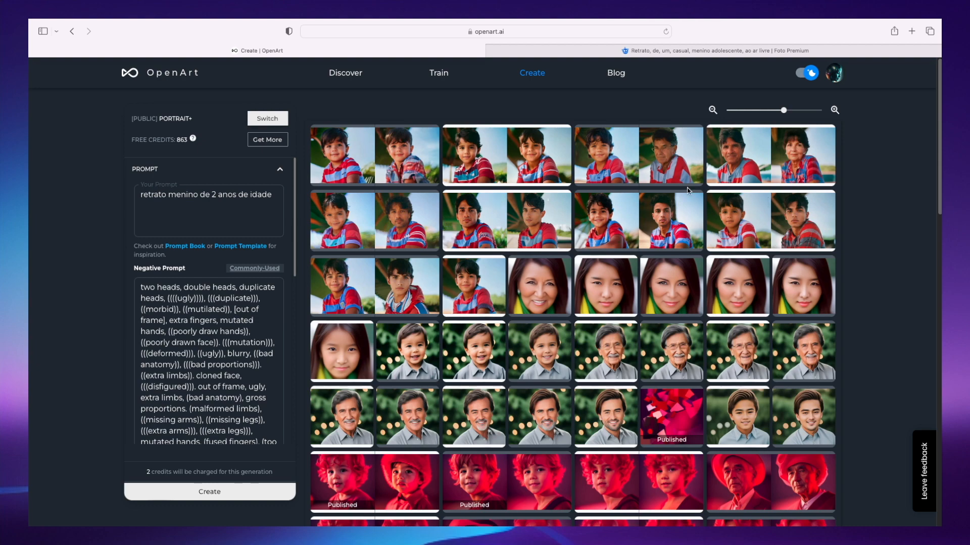
{"action": "left_click", "coordinate": [460, 286]}
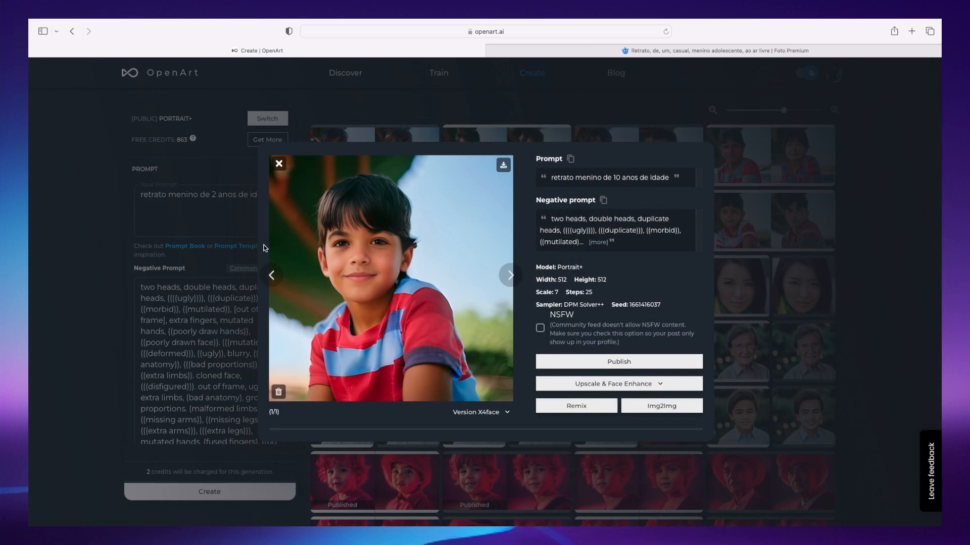
{"action": "left_click", "coordinate": [278, 164]}
Step: Set the Img2Img strength for the boy's reference image to 0.33
{"action": "scroll", "coordinate": [228, 252], "scroll_direction": "down", "scroll_amount": 1}
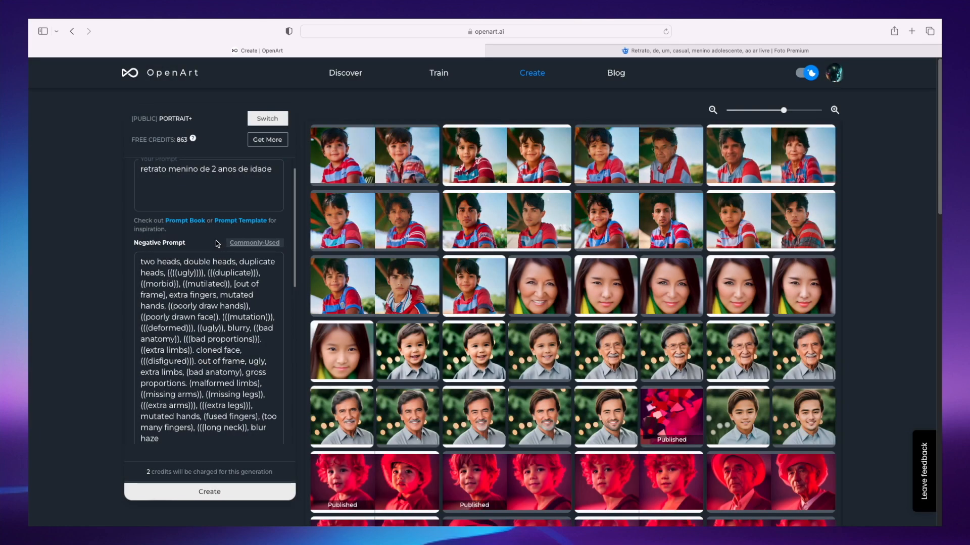
{"action": "scroll", "coordinate": [217, 244], "scroll_direction": "down", "scroll_amount": 5}
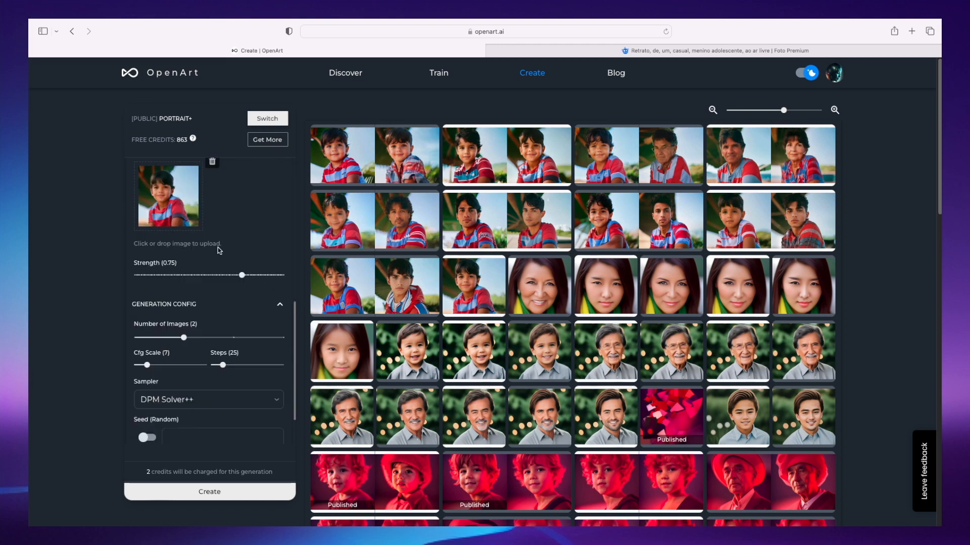
{"action": "left_click", "coordinate": [171, 276]}
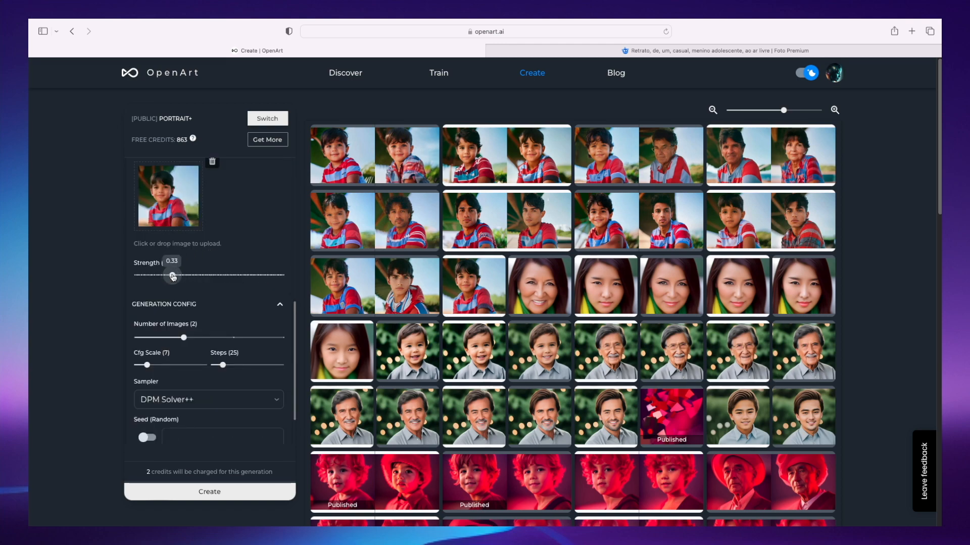
Step: Change the age in the prompt to 75, giving "retrato menino de 75 anos de idade", and generate the images
{"action": "scroll", "coordinate": [182, 263], "scroll_direction": "up", "scroll_amount": 5}
{"action": "left_click", "coordinate": [214, 196]}
{"action": "key", "text": "BackSpace"}
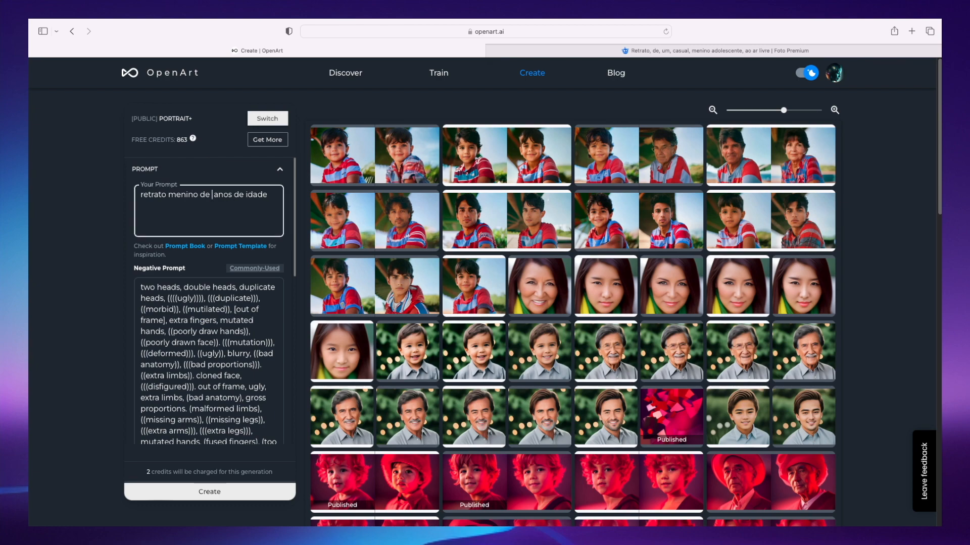
{"action": "type", "text": "75"}
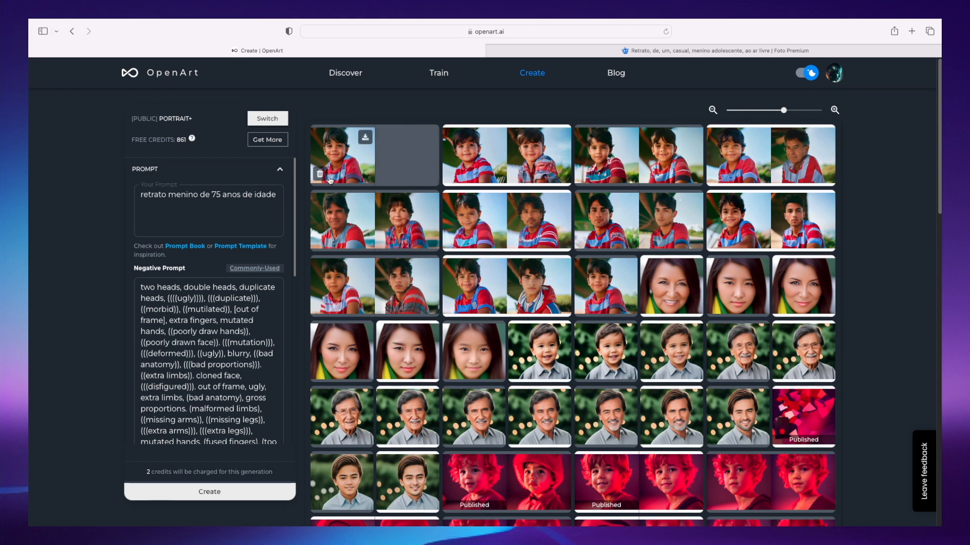
Step: Compare the two results generated from the 75-year-old prompt and return to the gallery
{"action": "left_click", "coordinate": [418, 164]}
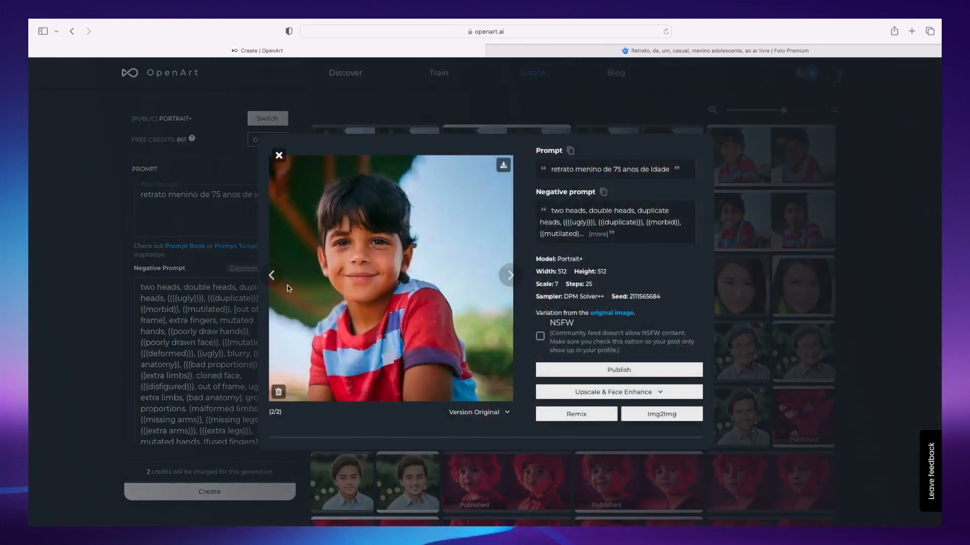
{"action": "left_click", "coordinate": [272, 275]}
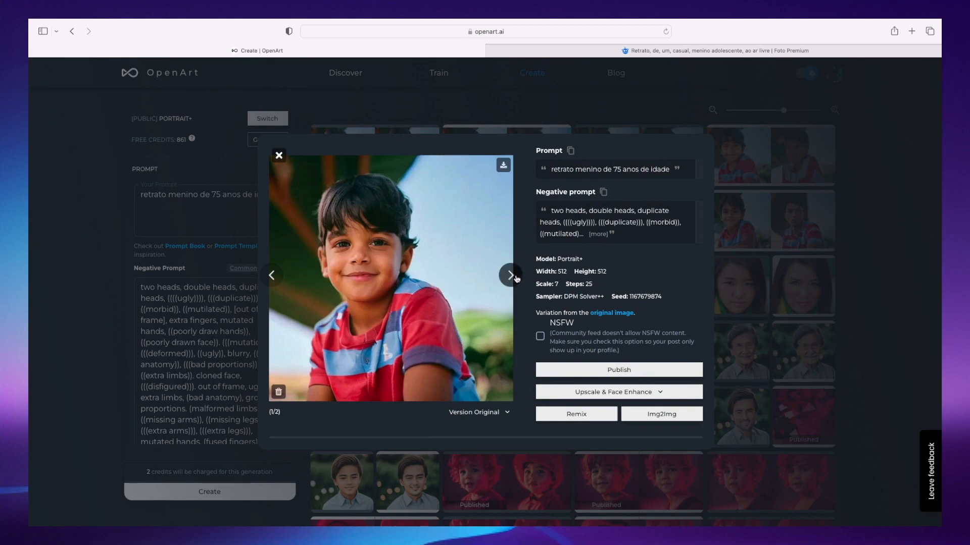
{"action": "left_click", "coordinate": [510, 275]}
{"action": "left_click", "coordinate": [279, 155]}
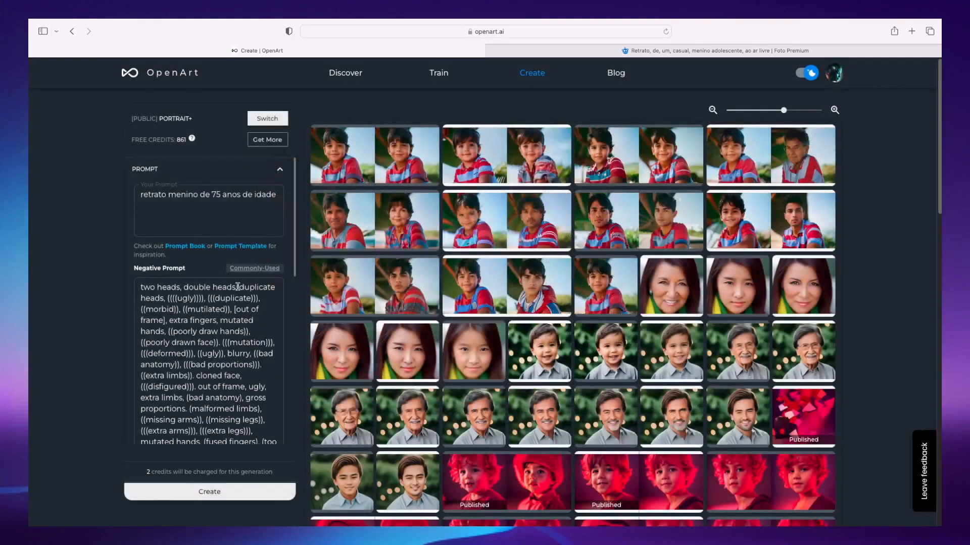
Step: Set the Img2Img strength back to 0.75
{"action": "scroll", "coordinate": [216, 293], "scroll_direction": "down", "scroll_amount": 10}
{"action": "left_click_drag", "start_coordinate": [170, 202], "coordinate": [243, 205]}
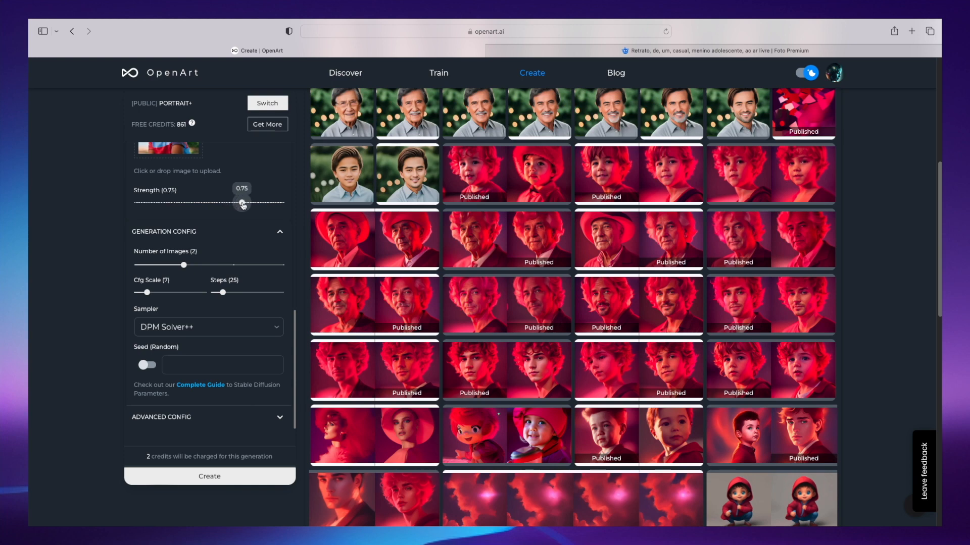
{"action": "scroll", "coordinate": [191, 233], "scroll_direction": "up", "scroll_amount": 5}
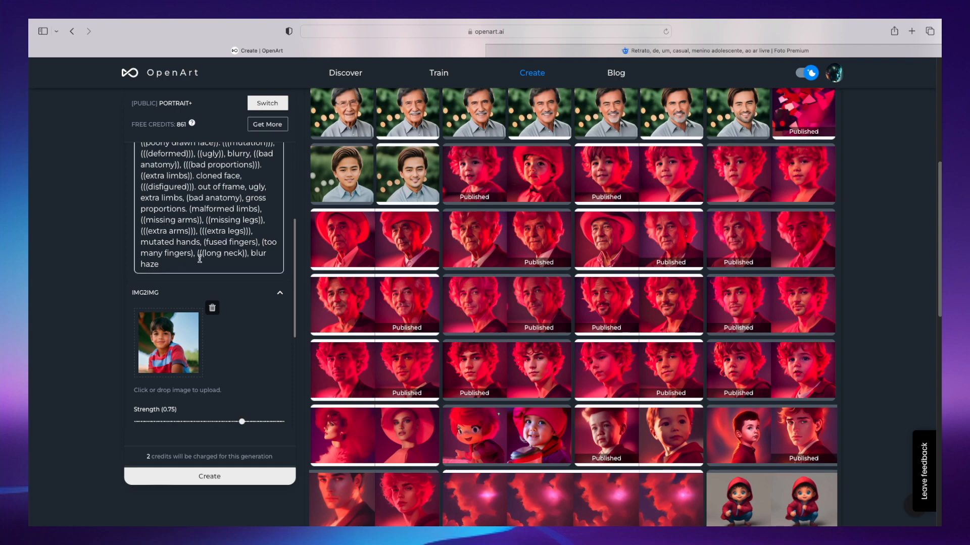
Step: Inspect the original 10-year-old boy portrait and its prompt, and return to the gallery
{"action": "scroll", "coordinate": [164, 260], "scroll_direction": "up", "scroll_amount": 10}
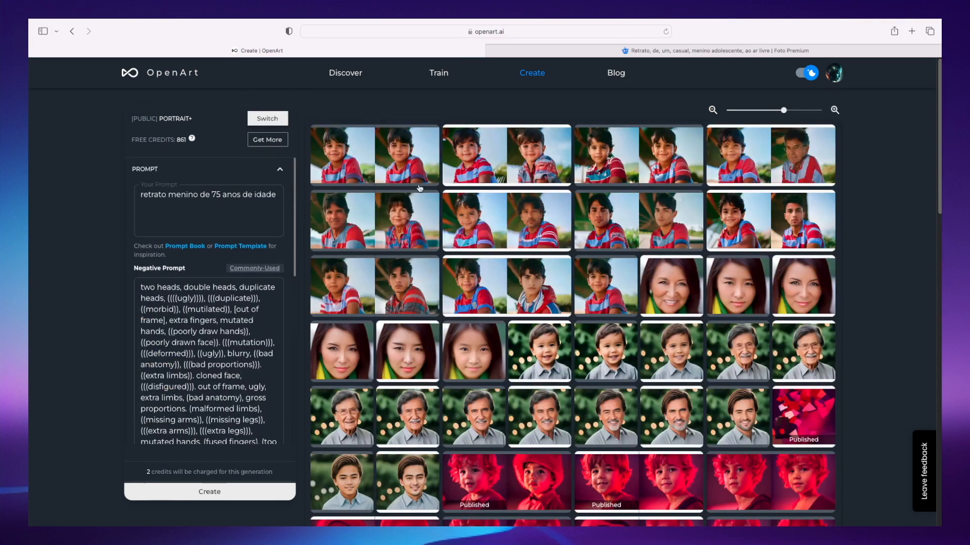
{"action": "left_click", "coordinate": [599, 282]}
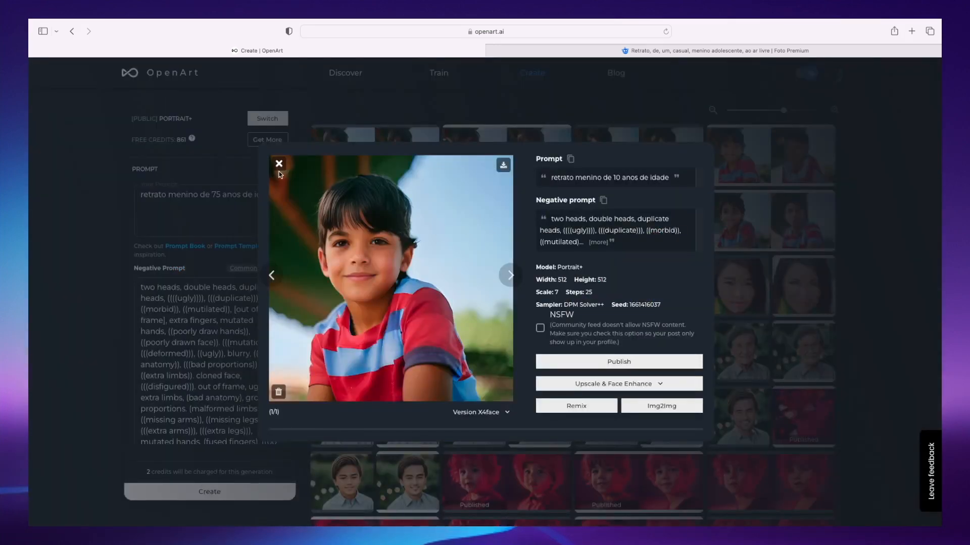
{"action": "left_click", "coordinate": [626, 178]}
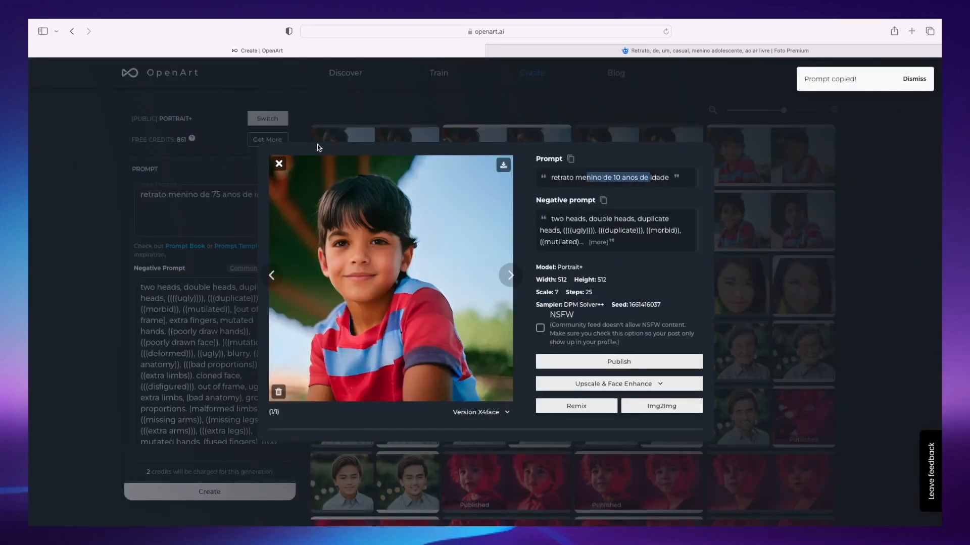
{"action": "left_click", "coordinate": [279, 163]}
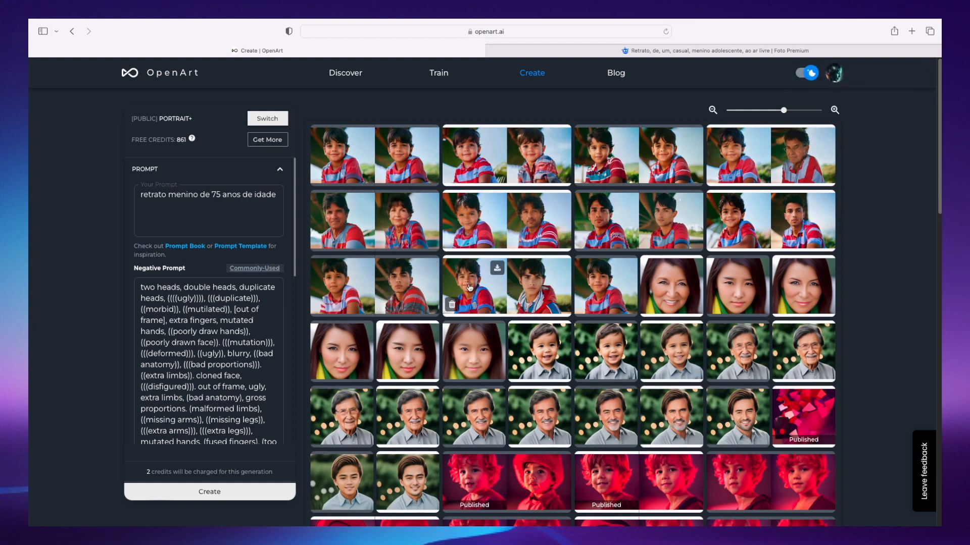
Step: Use the first 15-year-old portrait as the Img2Img reference and generate images with the prompt "retrato menino de 25 anos de idade"
{"action": "left_click", "coordinate": [461, 286]}
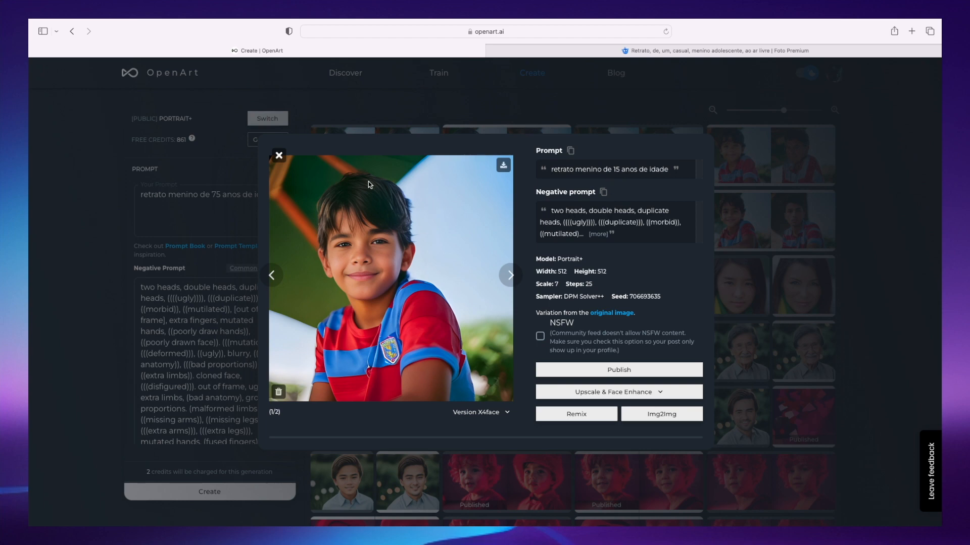
{"action": "left_click", "coordinate": [663, 414]}
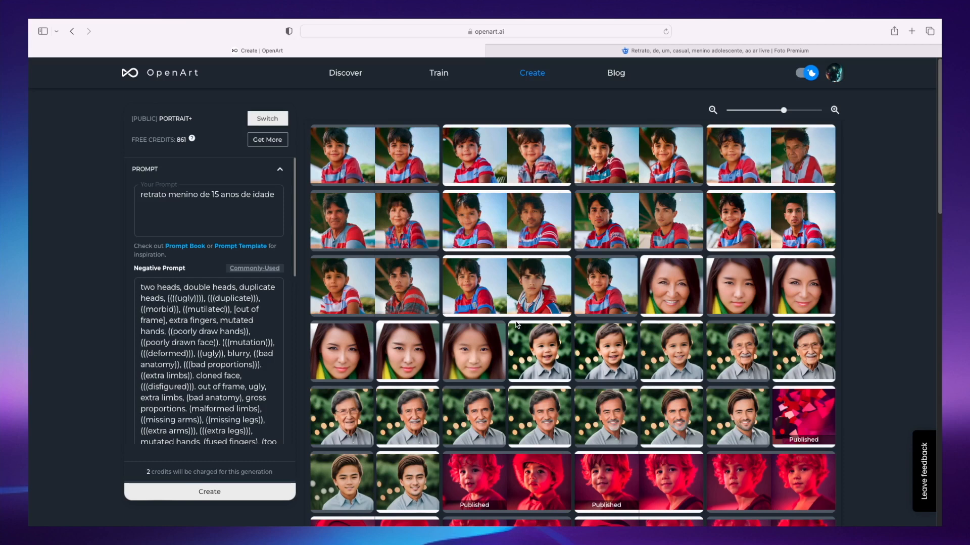
{"action": "left_click", "coordinate": [217, 197]}
{"action": "key", "text": "BackSpace"}
{"action": "type", "text": "2"}
{"action": "left_click", "coordinate": [253, 492]}
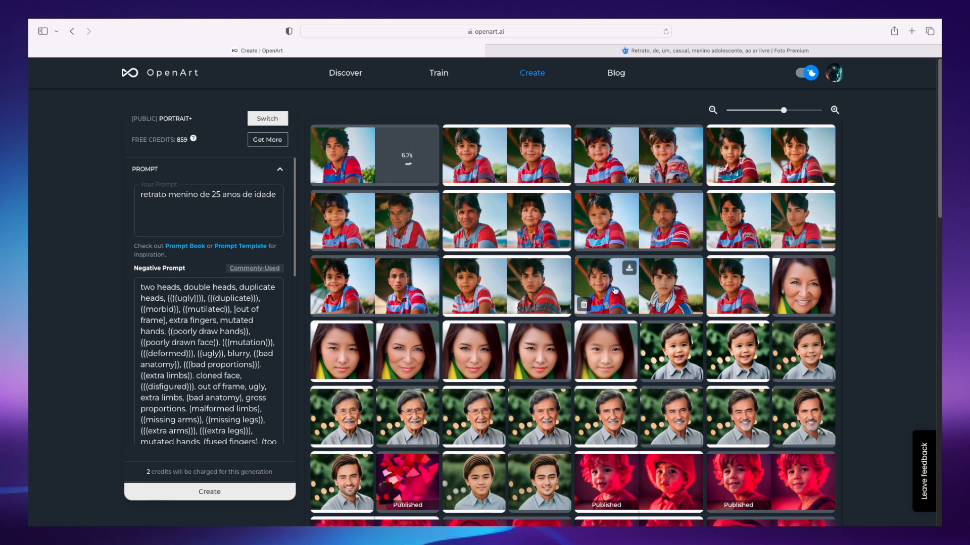
Step: Compare the two 25-year-old results and upscale the second one with the 4x + Face option
{"action": "left_click", "coordinate": [343, 156]}
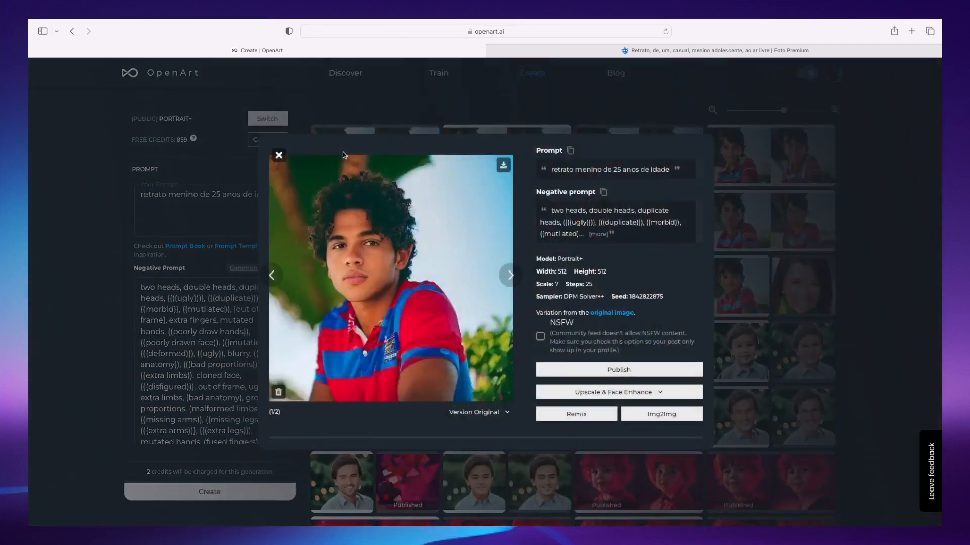
{"action": "left_click", "coordinate": [511, 276]}
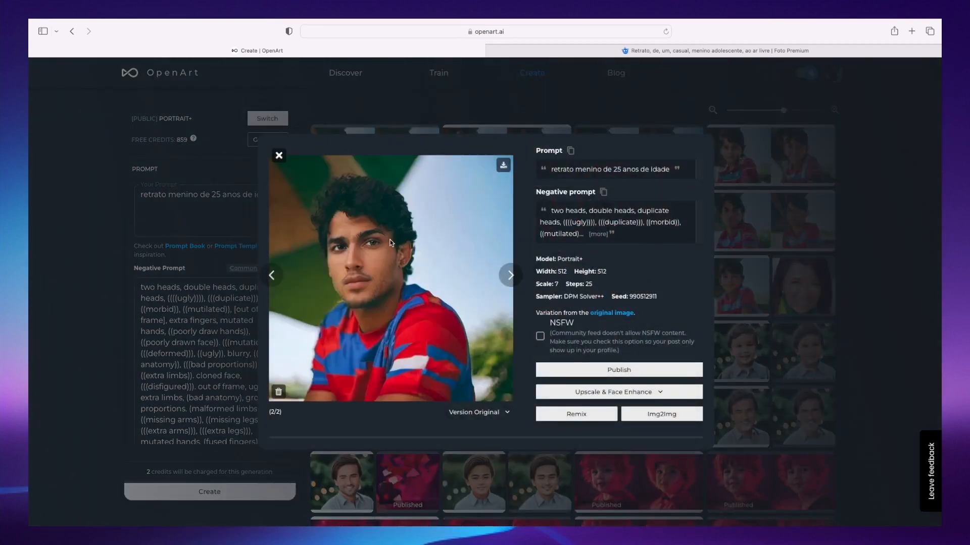
{"action": "left_click", "coordinate": [627, 398]}
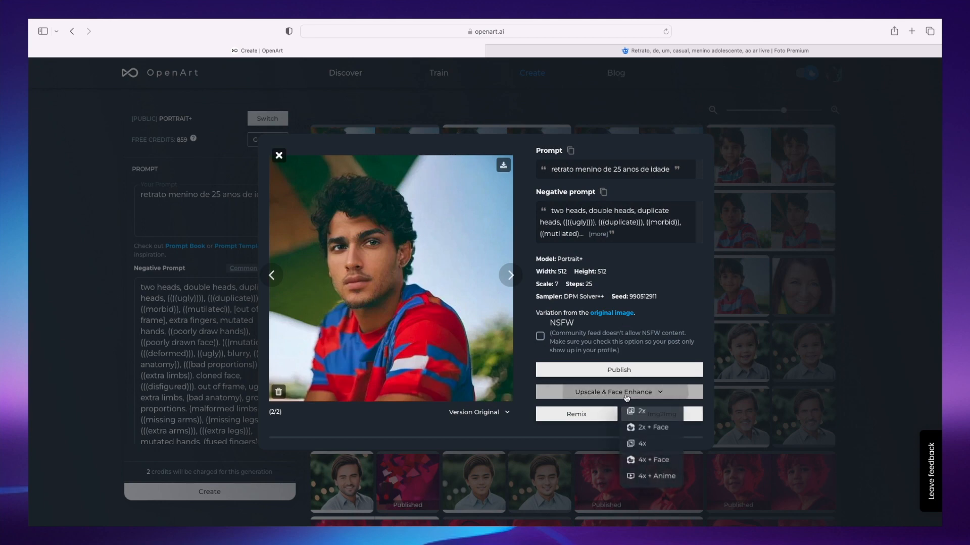
{"action": "left_click", "coordinate": [648, 459]}
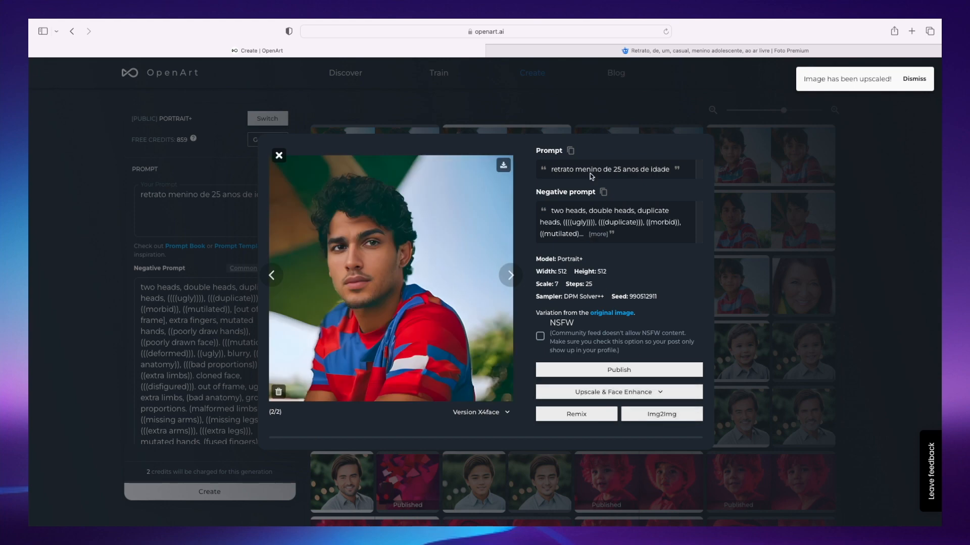
Step: Use the upscaled 25-year-old portrait as the Img2Img reference and generate images with the age in the prompt changed to 35
{"action": "left_click", "coordinate": [660, 414]}
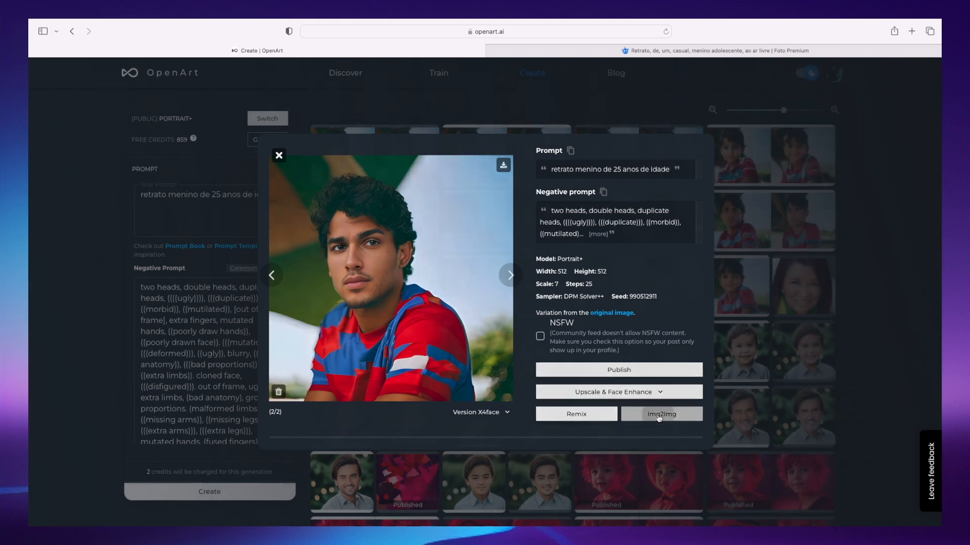
{"action": "left_click", "coordinate": [217, 197]}
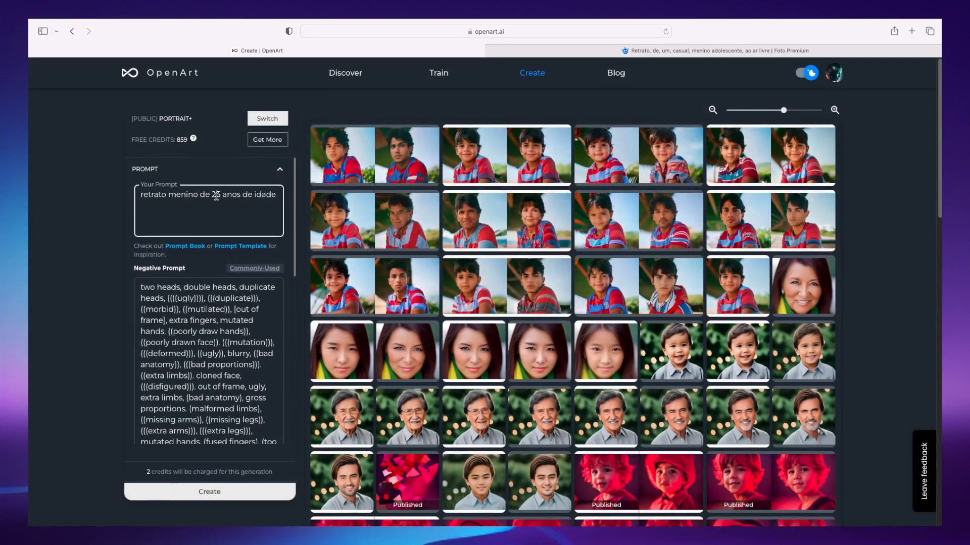
{"action": "double_click", "coordinate": [216, 195]}
{"action": "type", "text": "35"}
{"action": "left_click", "coordinate": [210, 491]}
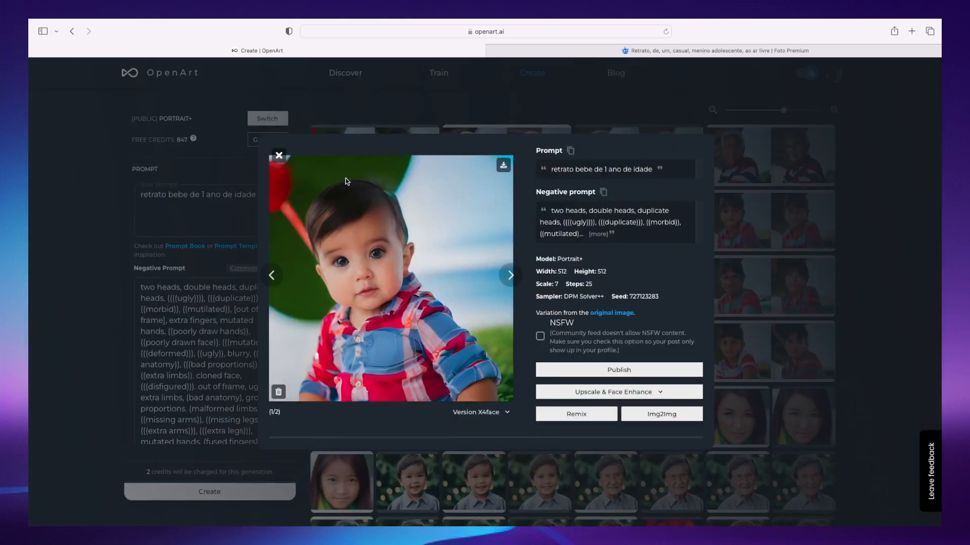
Step: Close the 1-year-old baby portrait, view the portrait generated for age 105, and return to the gallery
{"action": "left_click", "coordinate": [278, 156]}
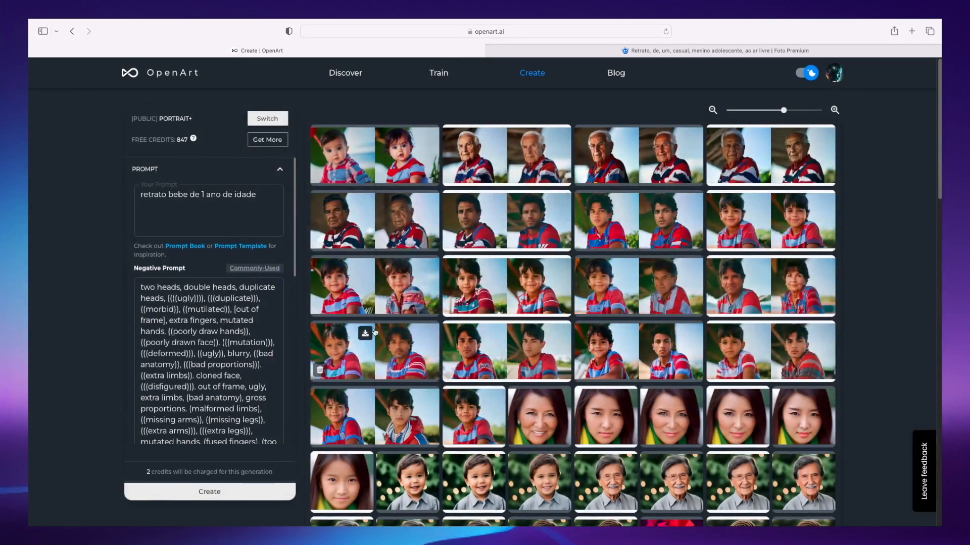
{"action": "left_click", "coordinate": [459, 148]}
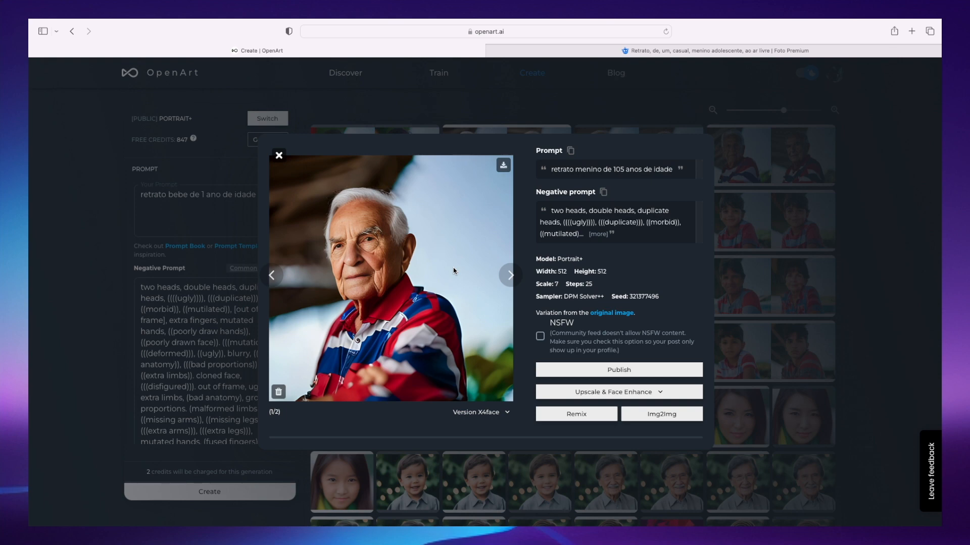
{"action": "left_click", "coordinate": [279, 155]}
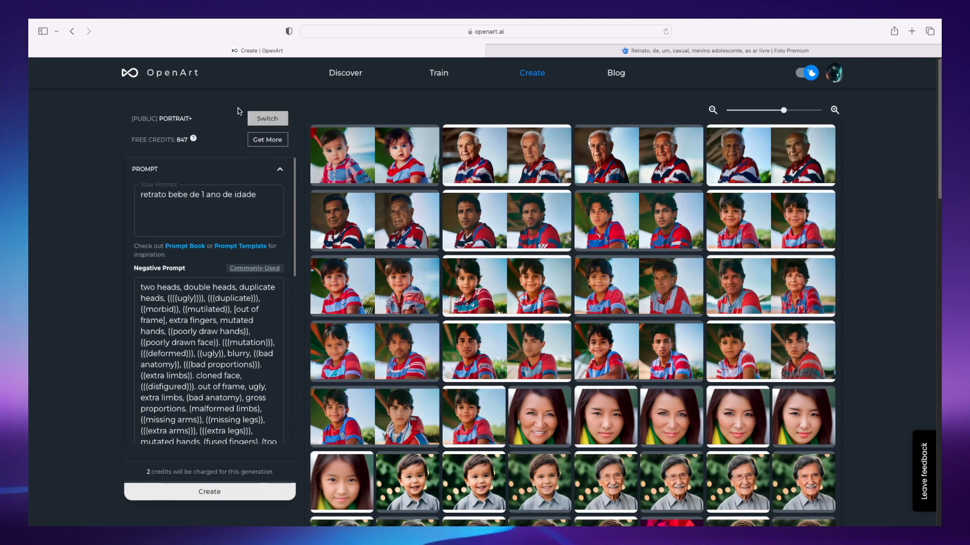
{"action": "mouse_move", "coordinate": [193, 140]}
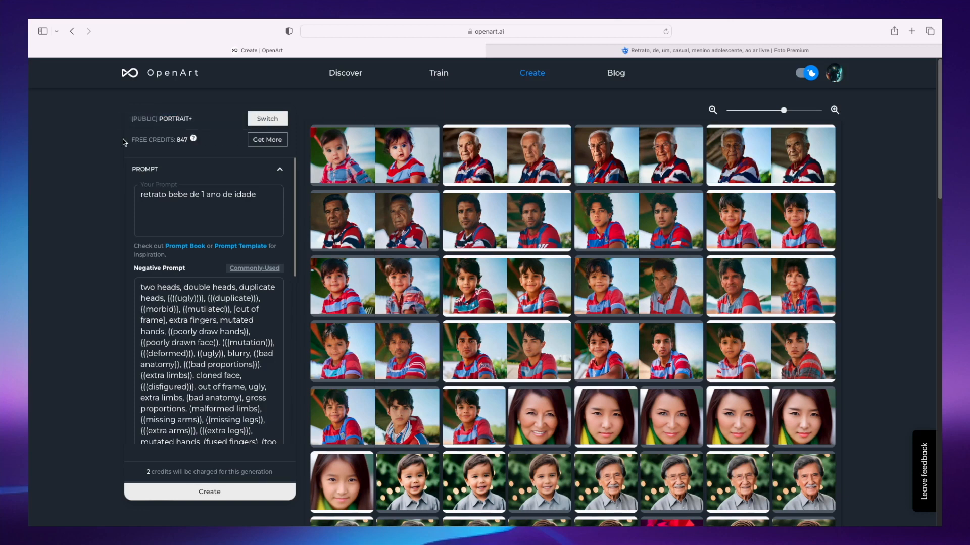
{"action": "mouse_move", "coordinate": [183, 145]}
{"action": "scroll", "coordinate": [505, 262], "scroll_direction": "down", "scroll_amount": 20}
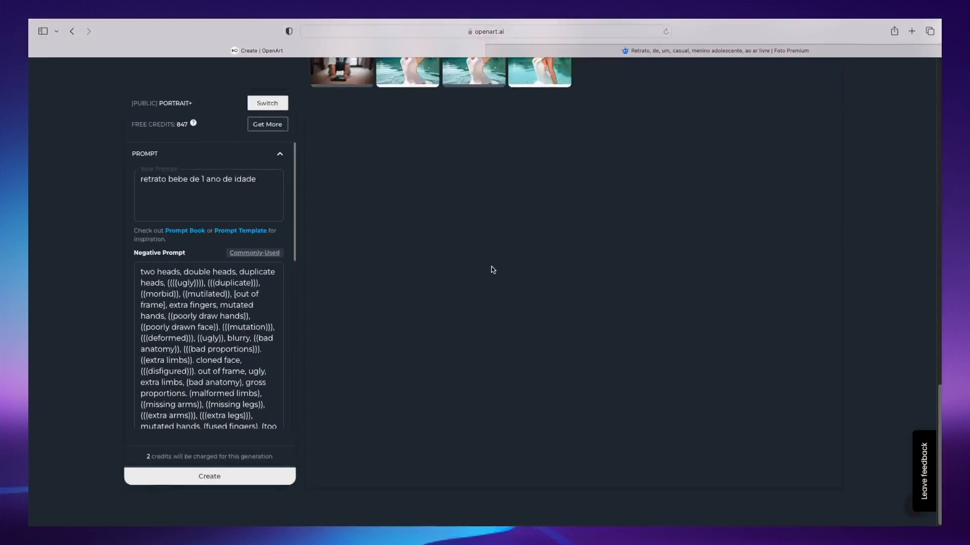
{"action": "scroll", "coordinate": [491, 270], "scroll_direction": "up", "scroll_amount": 20}
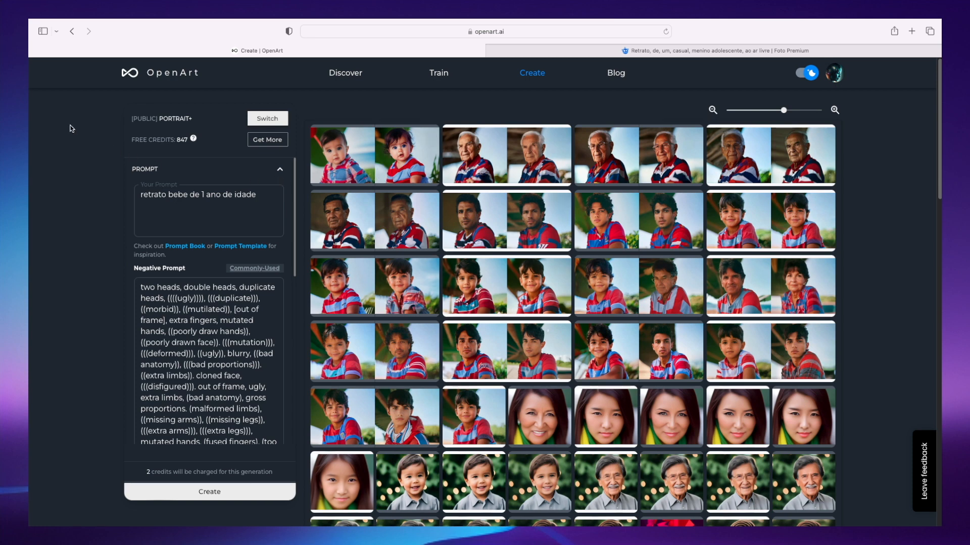
{"action": "mouse_move", "coordinate": [360, 143]}
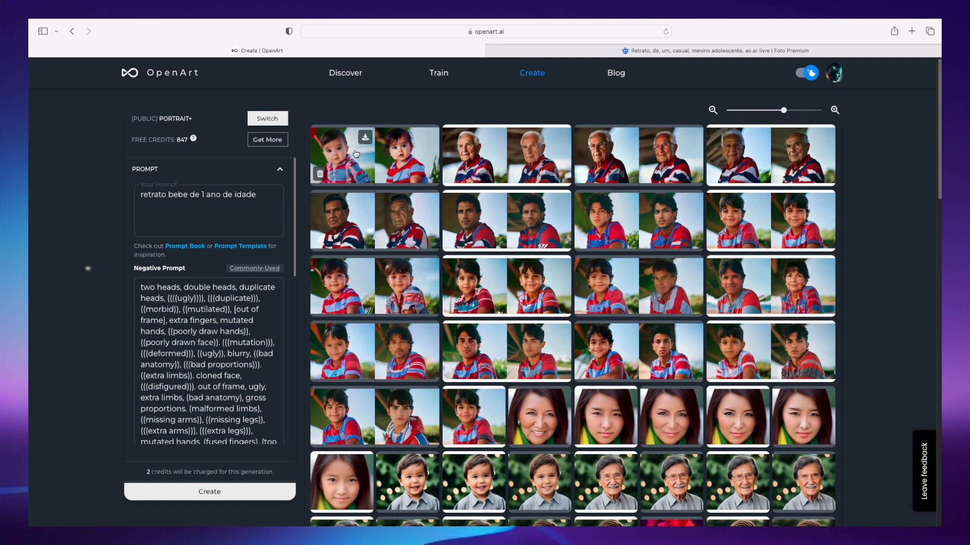